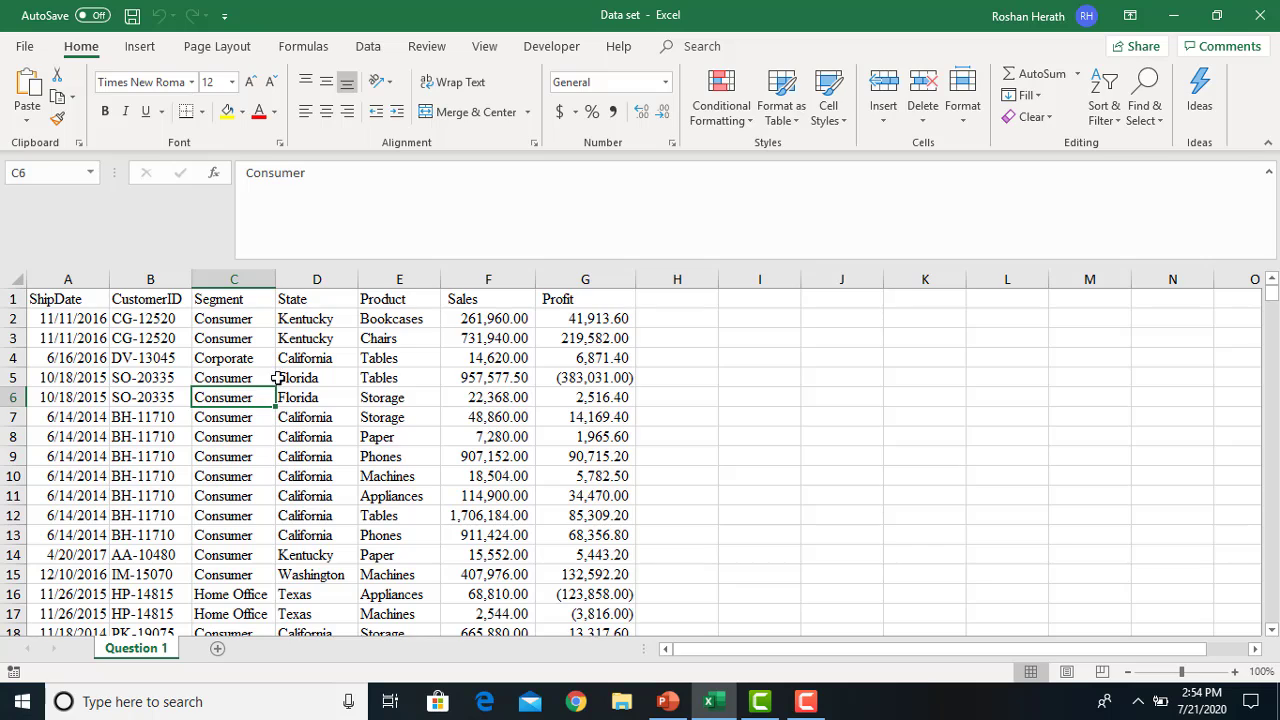
Start a PivotTable from the sales data, using the range A1:G1000 on the Question 1 sheet as its source.
left_click(304, 377)
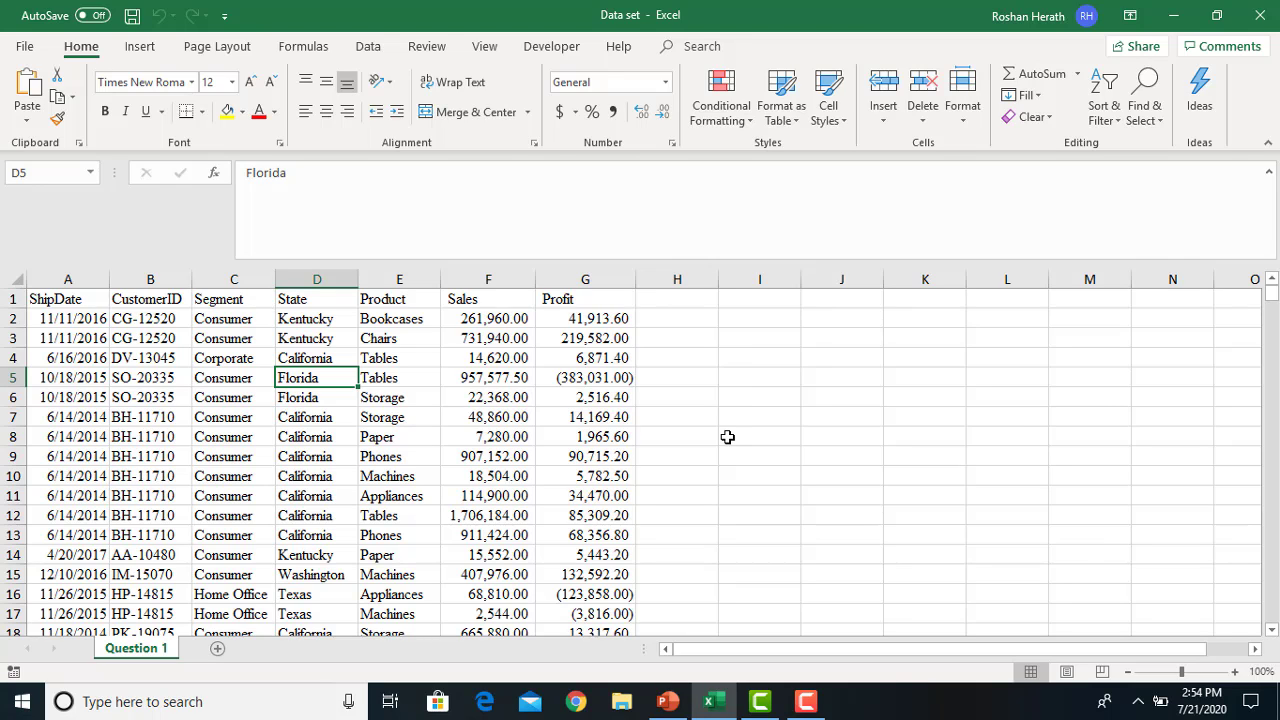
left_click(352, 456)
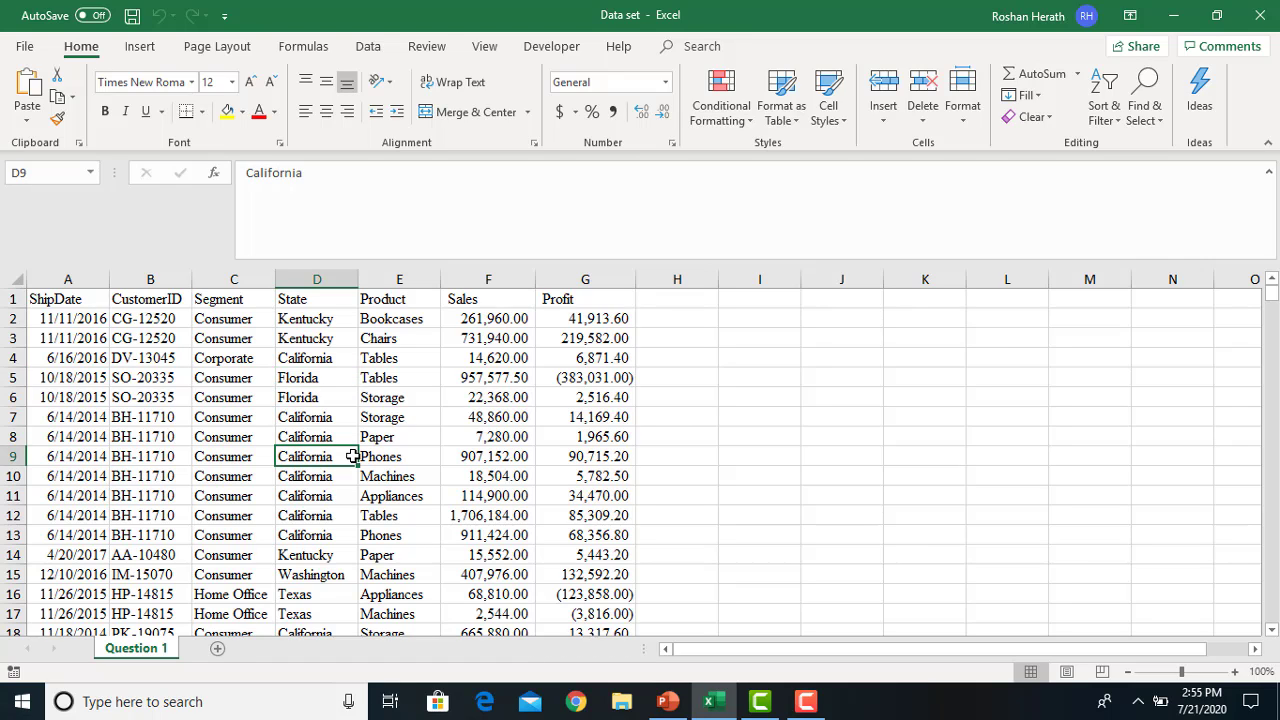
left_click(140, 50)
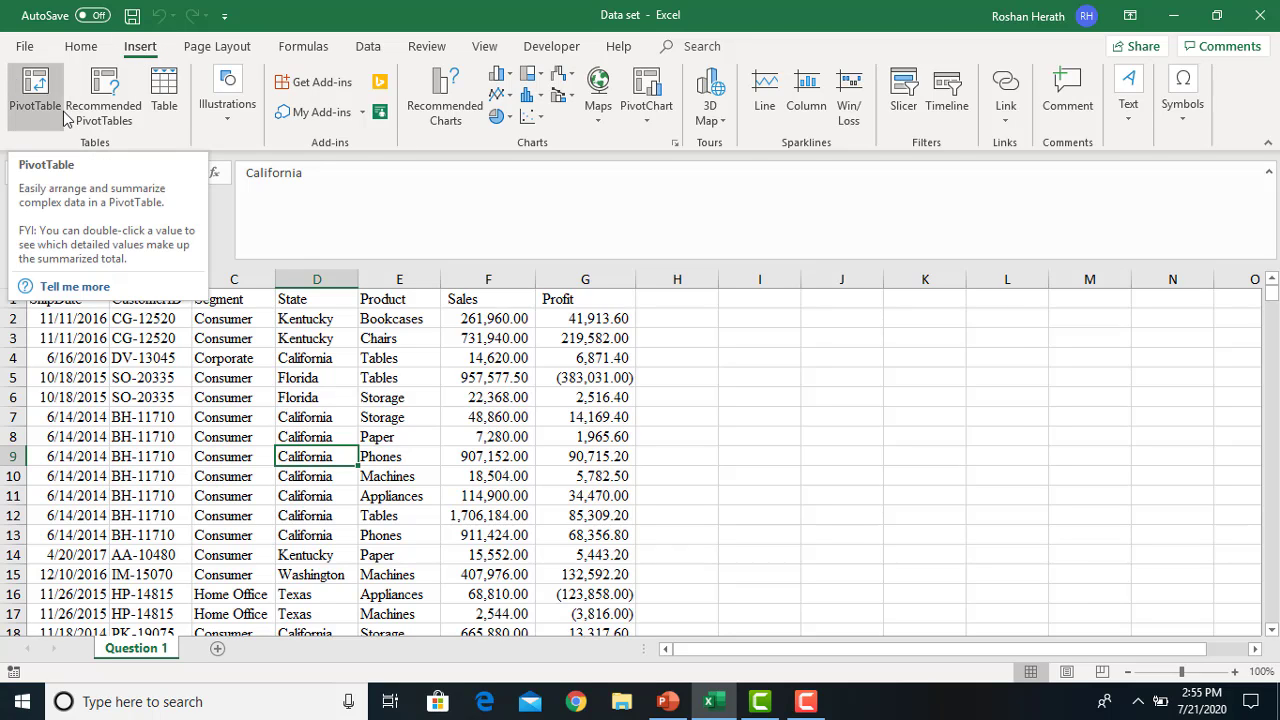
left_click(28, 120)
left_click(38, 100)
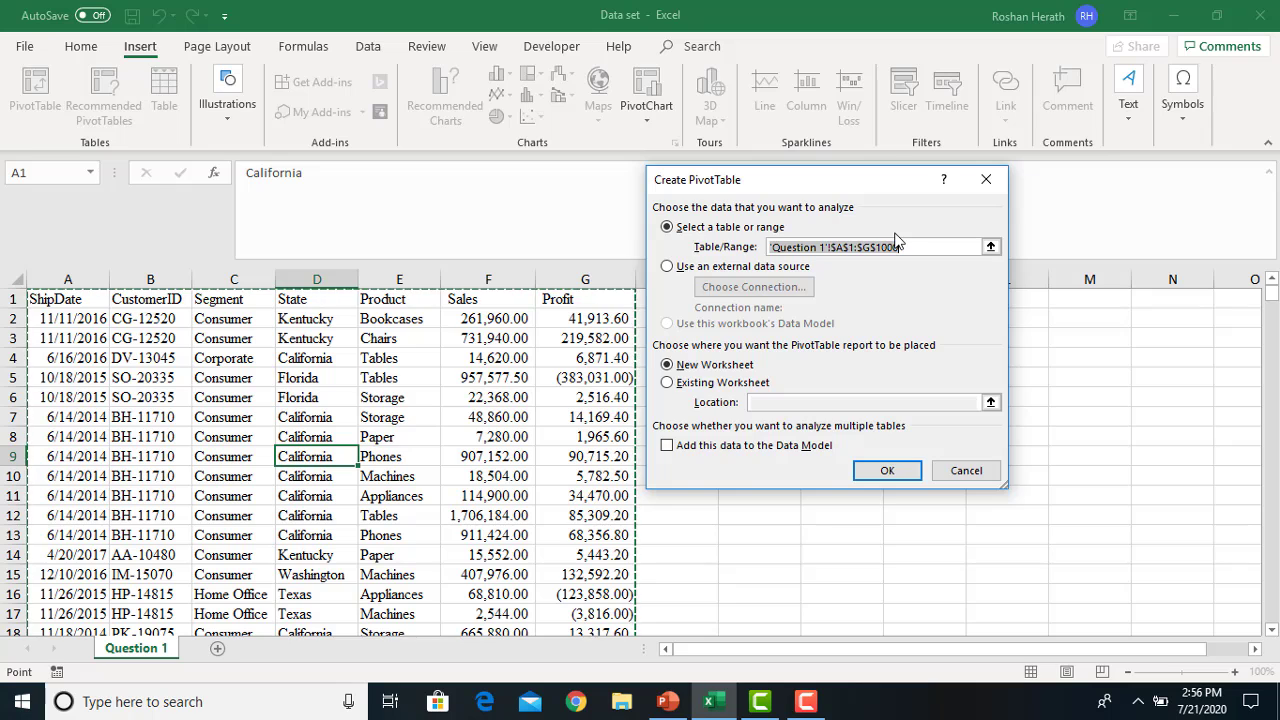
left_click(990, 248)
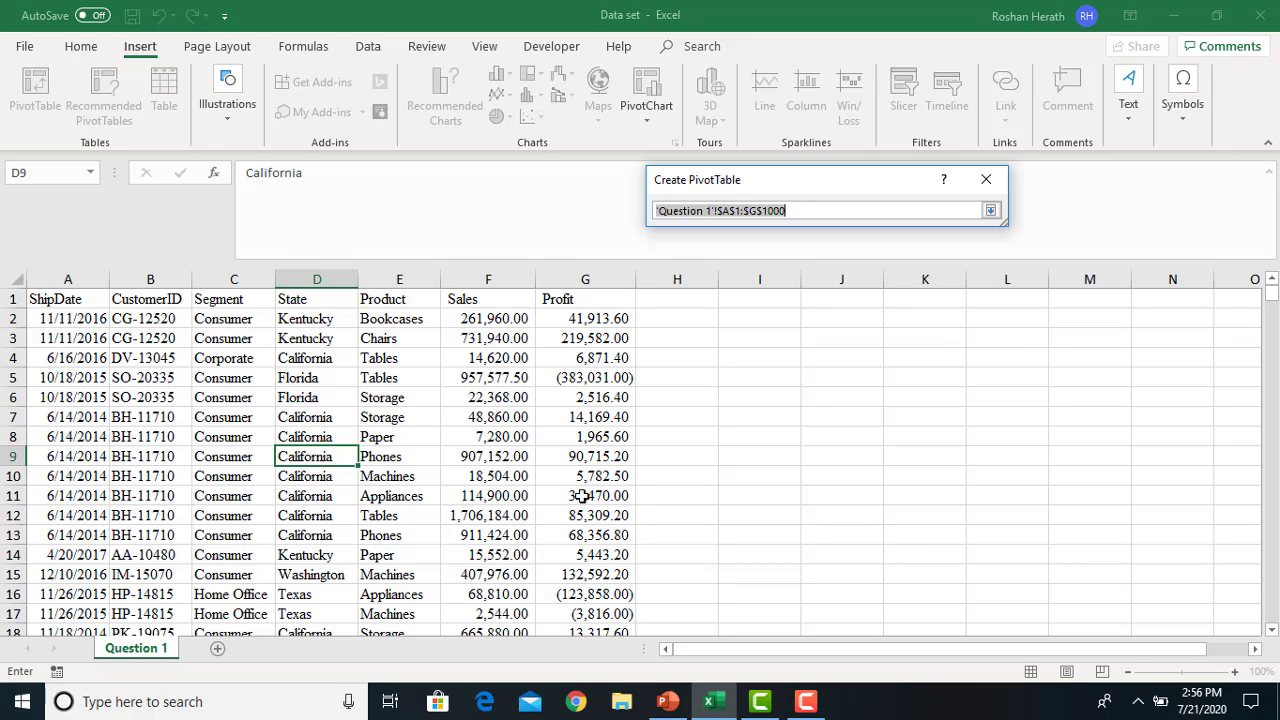
left_click_drag(46, 299, 594, 594)
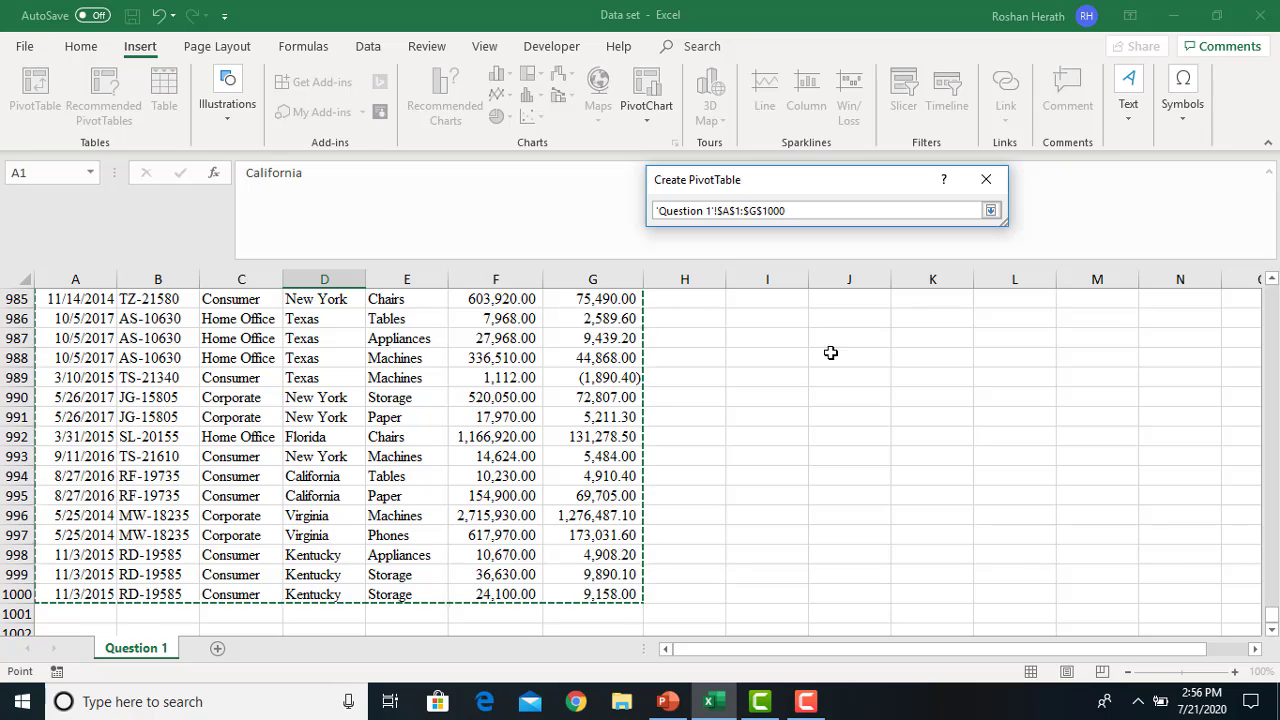
left_click(991, 210)
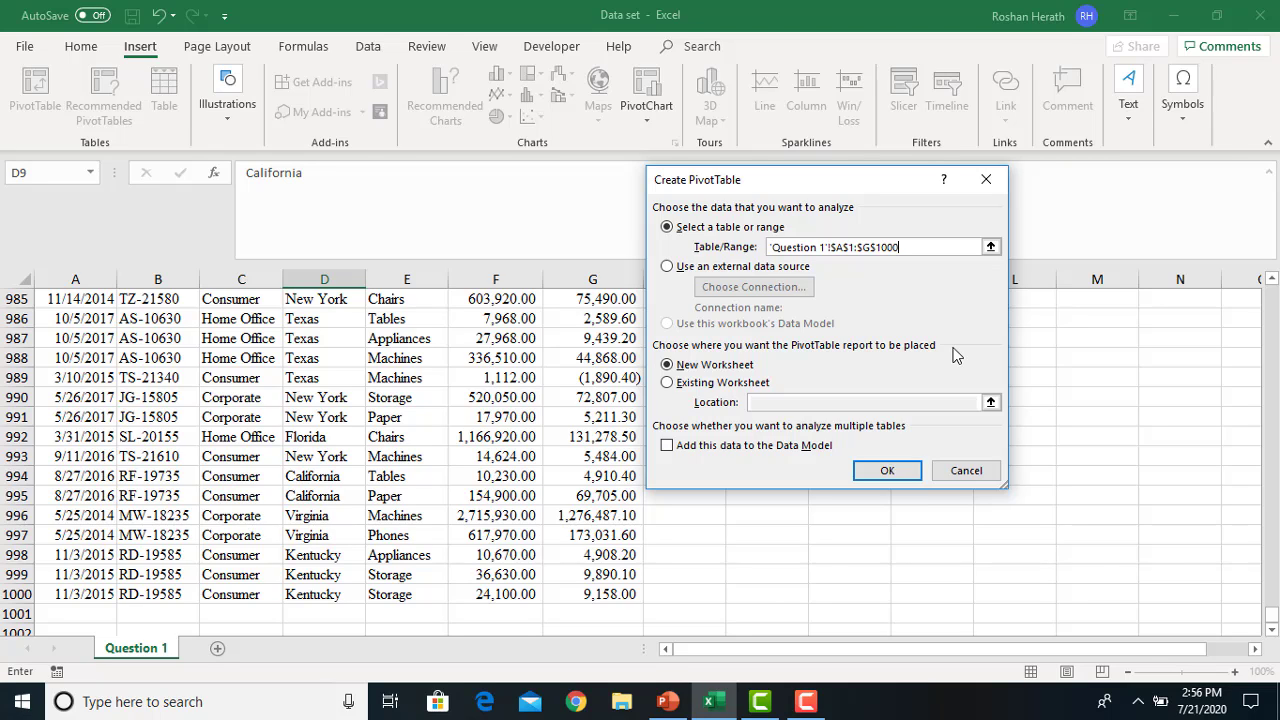
Set the PivotTable report's placement to cell I2 of the existing Question 1 worksheet.
left_click(667, 383)
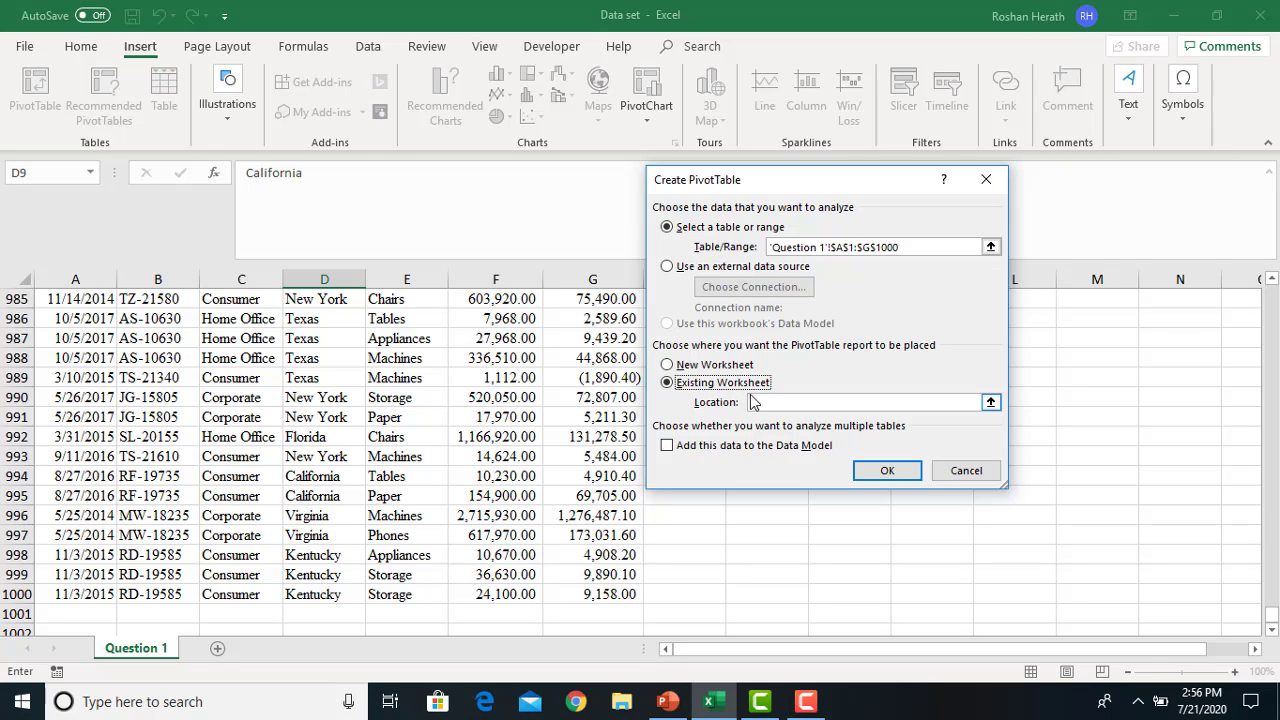
left_click(770, 402)
left_click_drag(798, 180, 1008, 195)
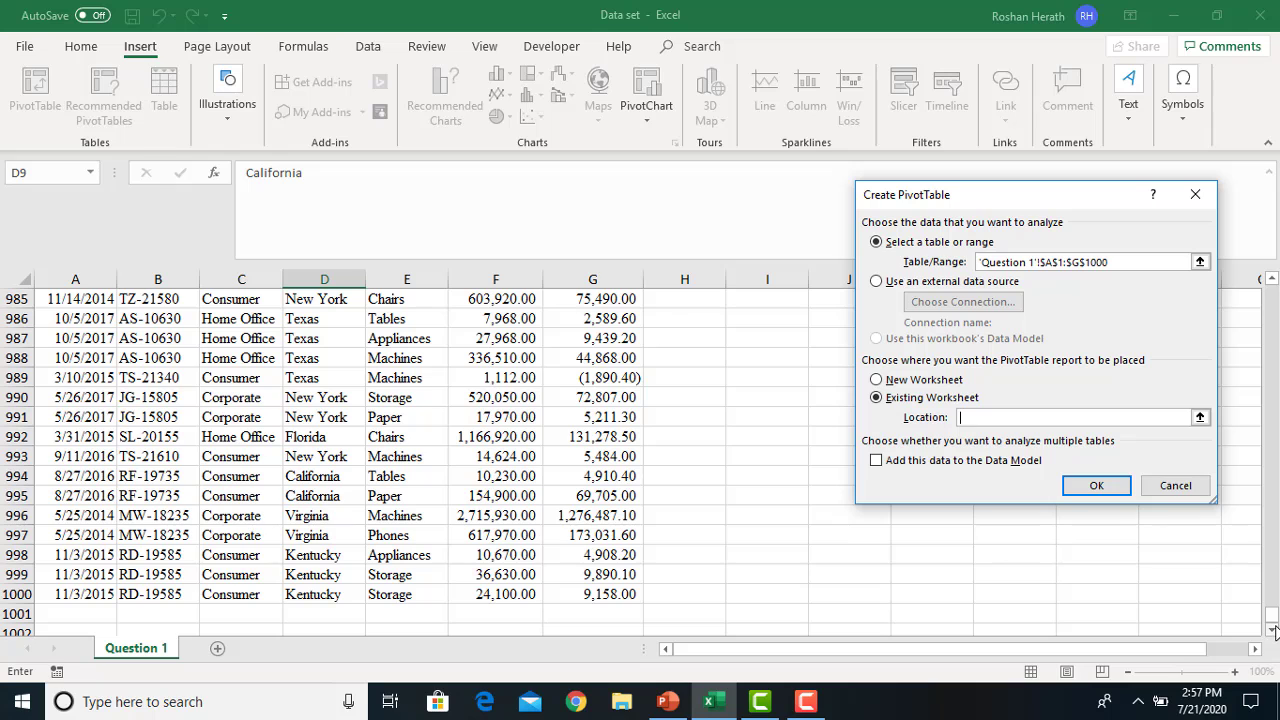
left_click_drag(1272, 617, 1272, 293)
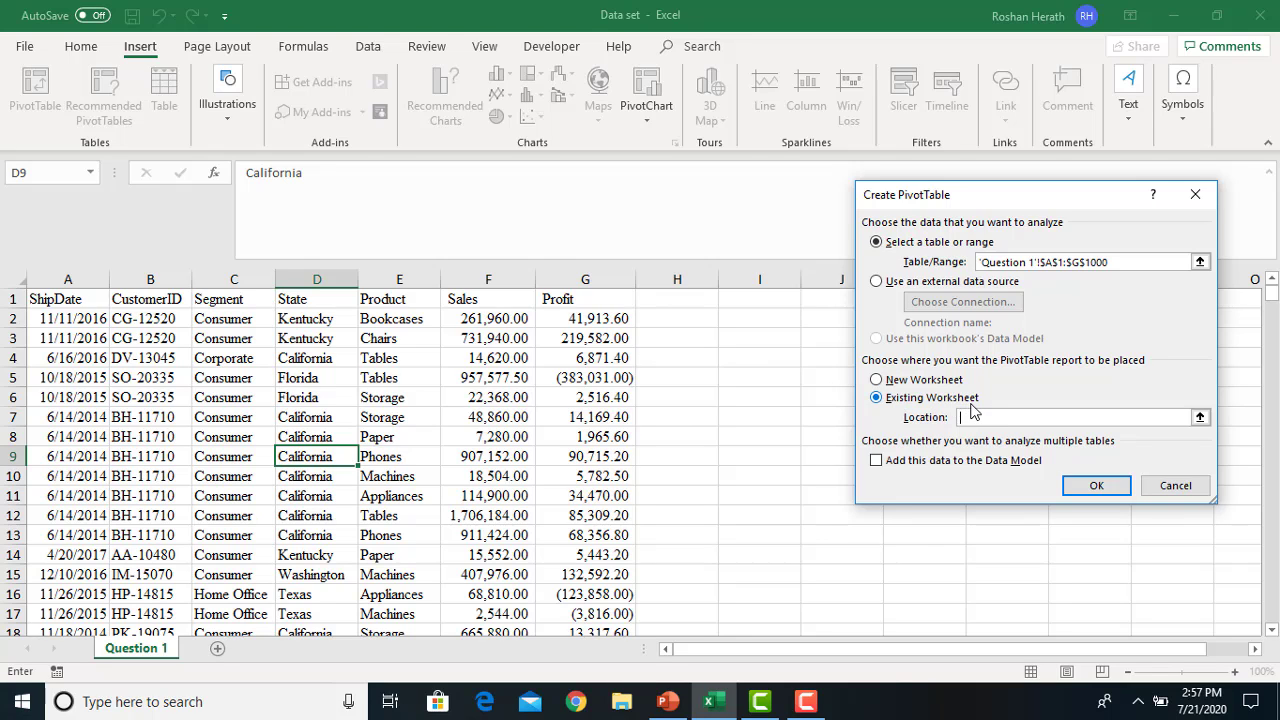
left_click(760, 321)
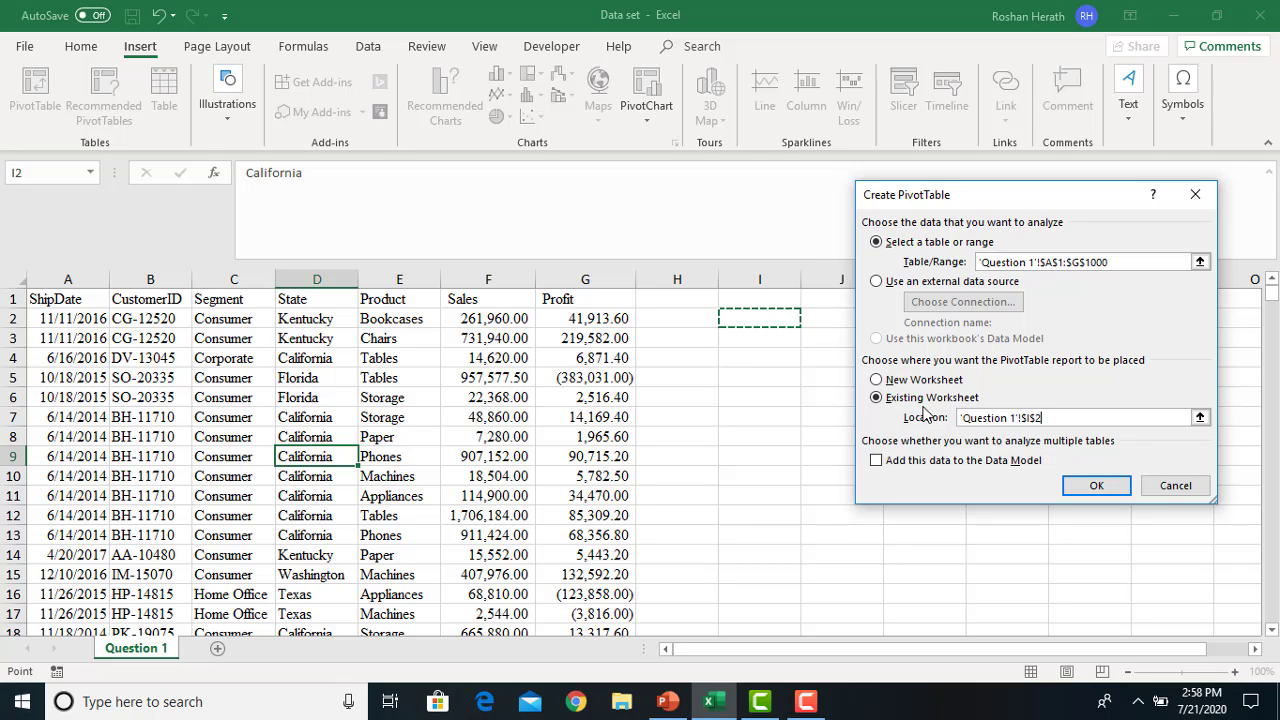
Place the PivotTable report on a new worksheet and create it.
left_click(879, 381)
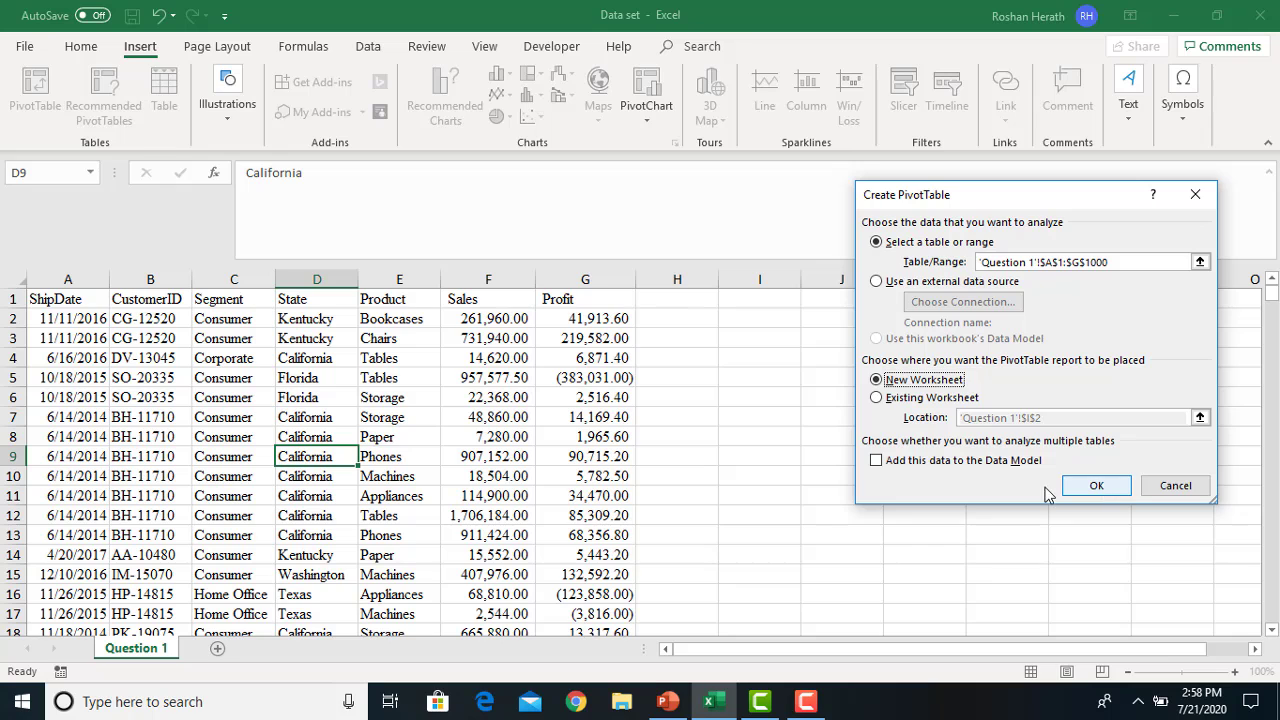
left_click(1090, 488)
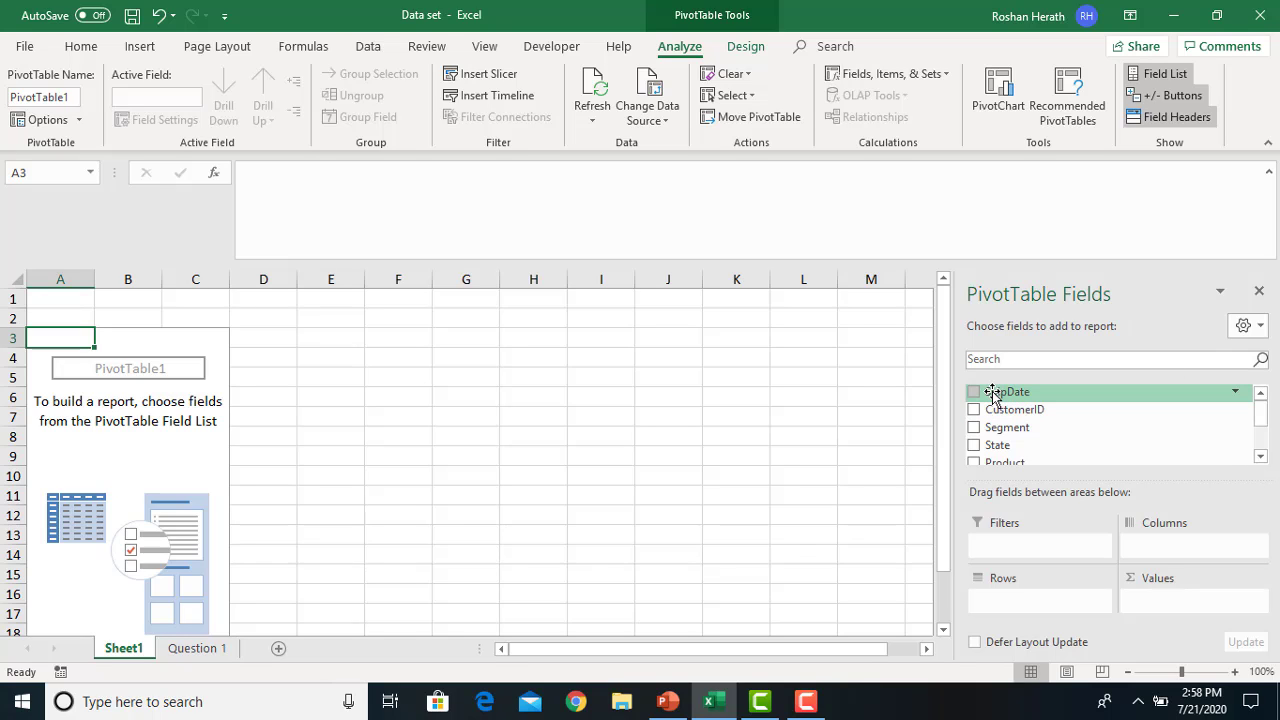
Review the available PivotTable fields and compare them with the column headers on the Question 1 sheet.
left_click(1261, 457)
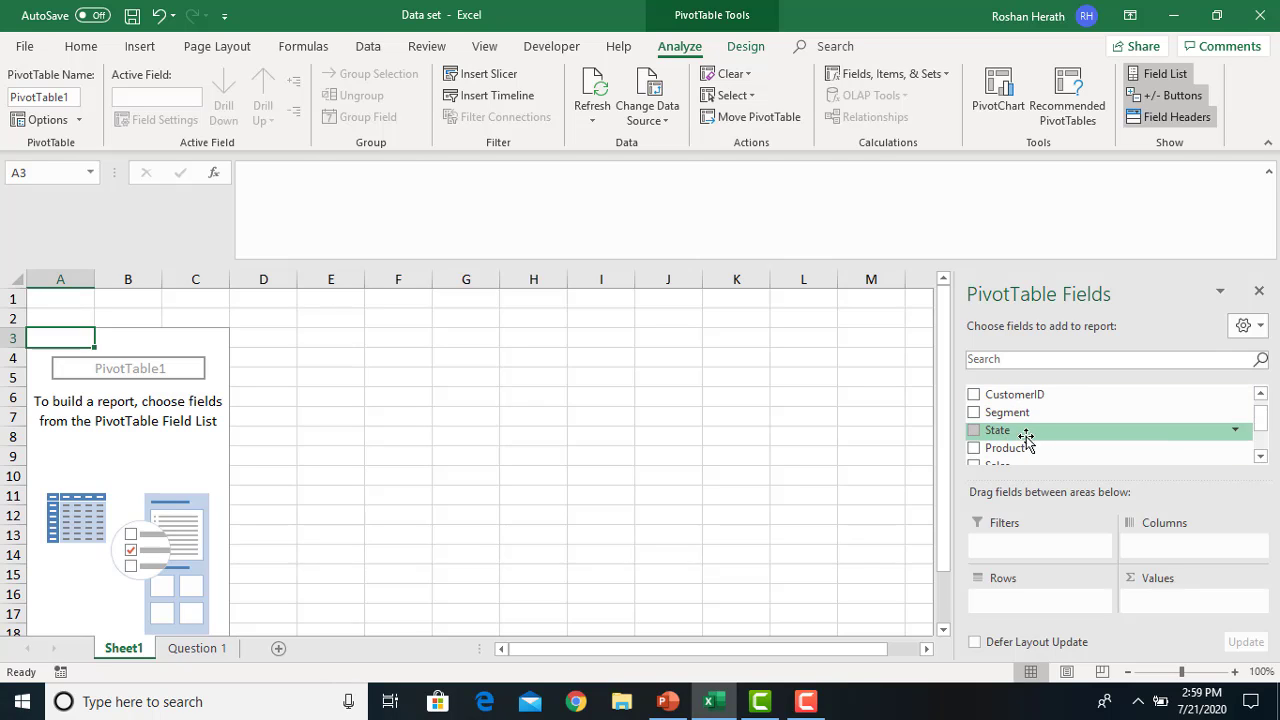
left_click(1261, 459)
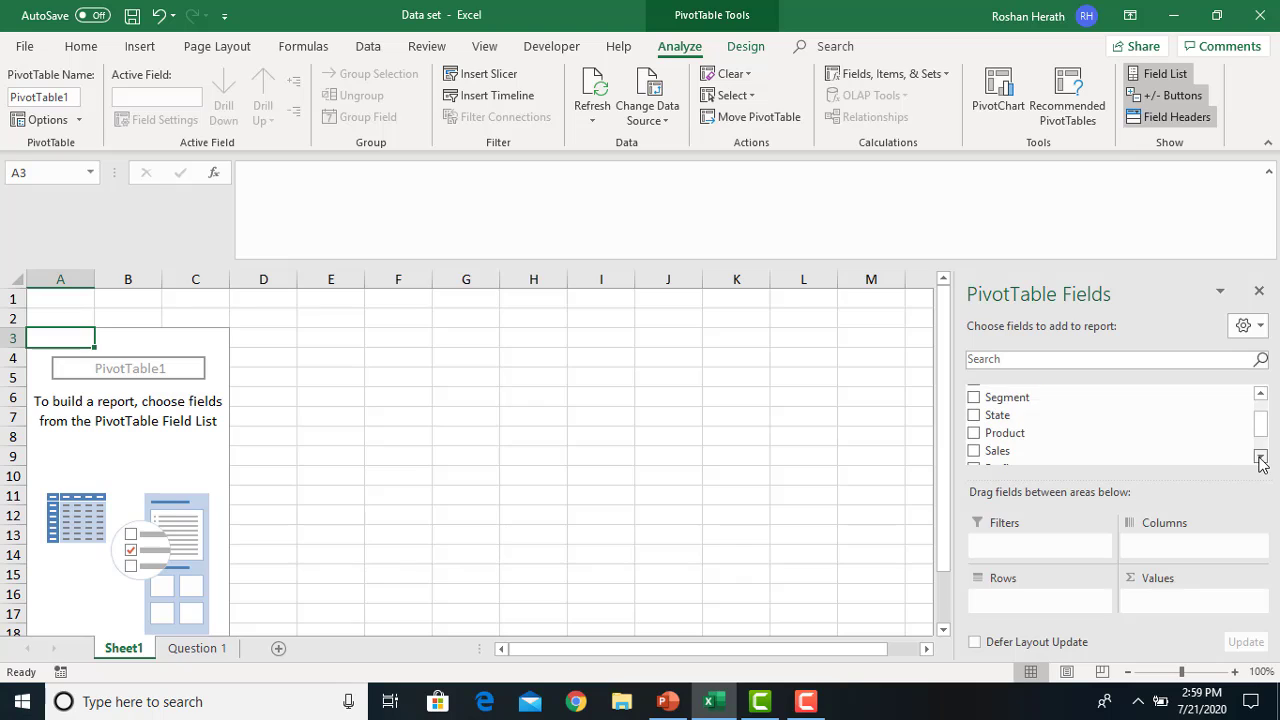
left_click(1261, 459)
left_click(1261, 459)
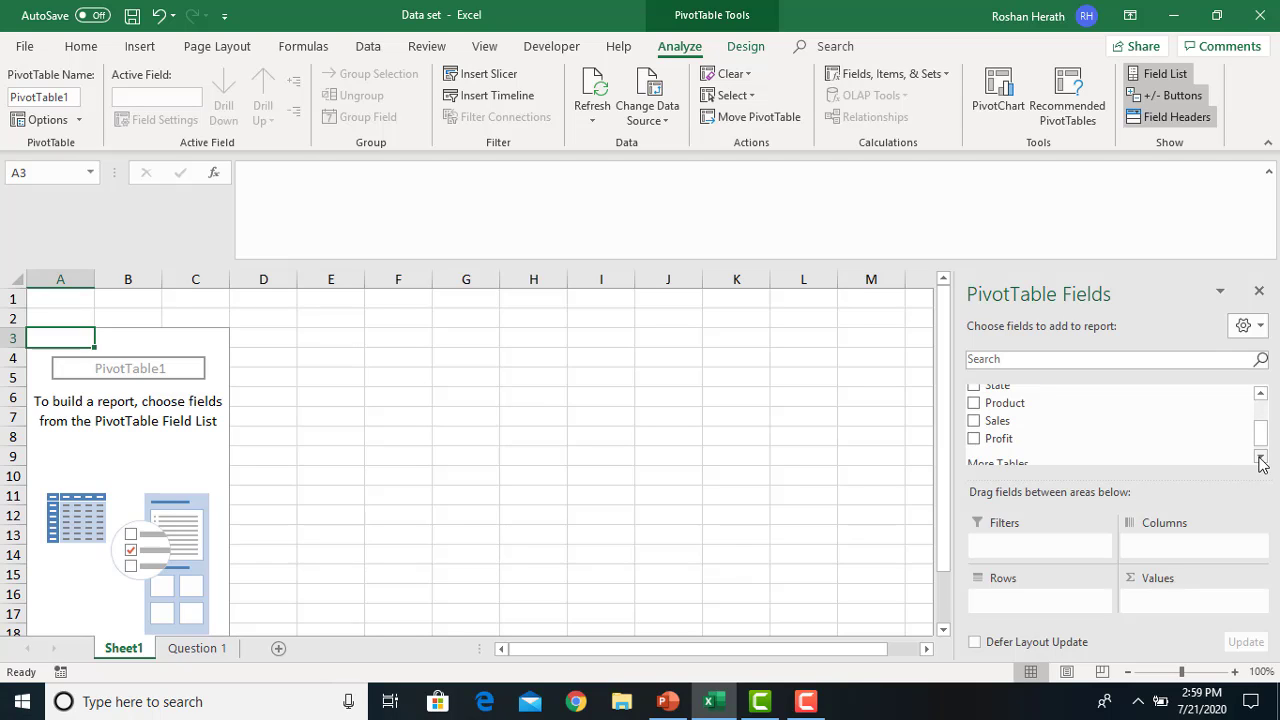
left_click(1261, 459)
left_click(1261, 415)
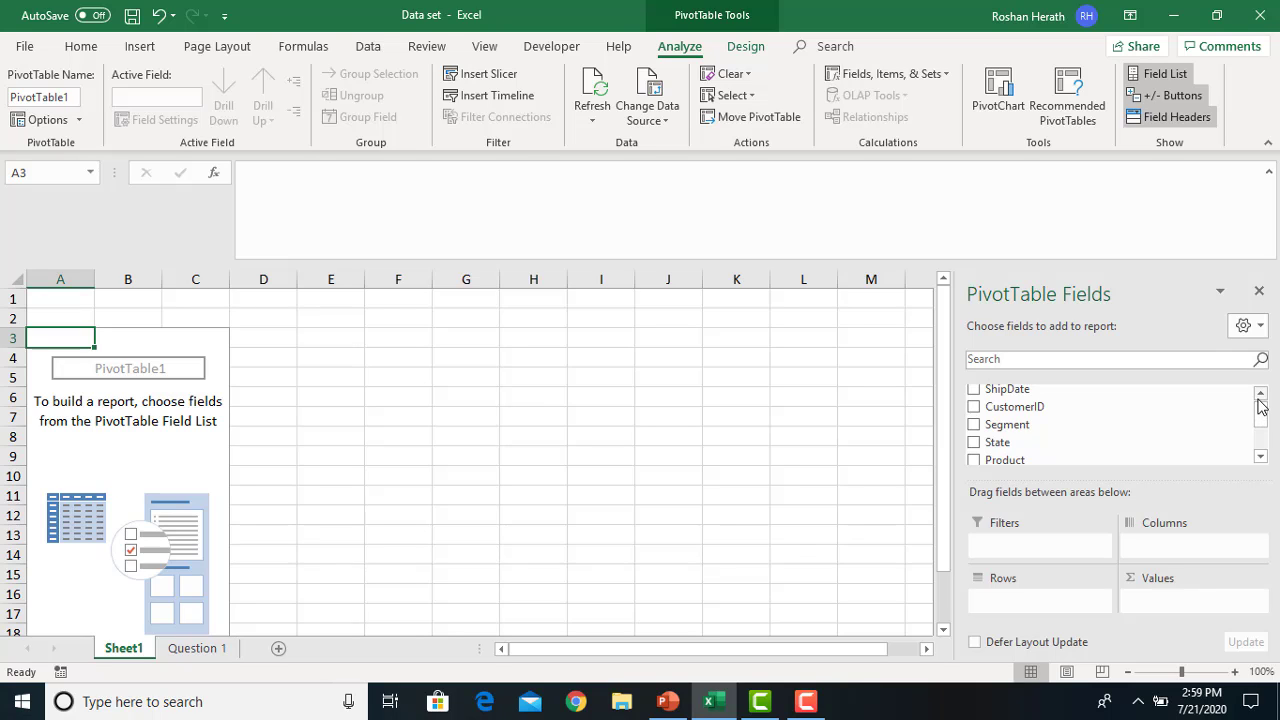
left_click(1261, 395)
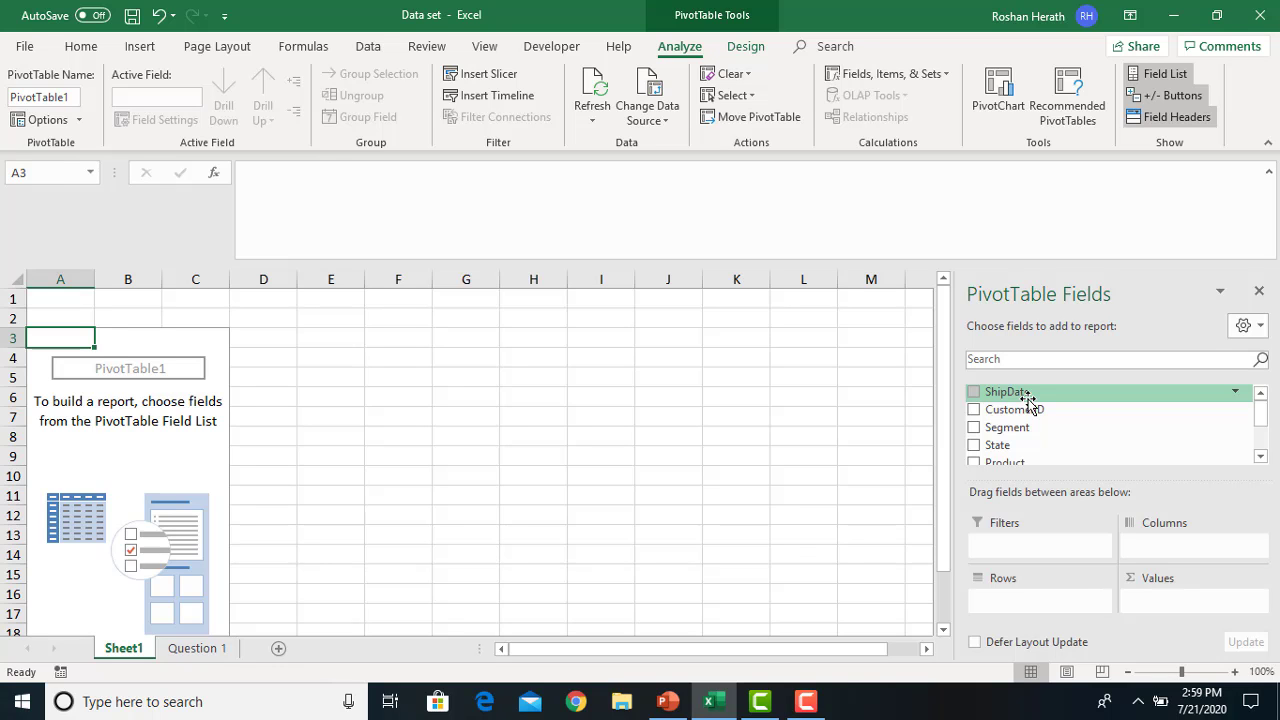
left_click(190, 649)
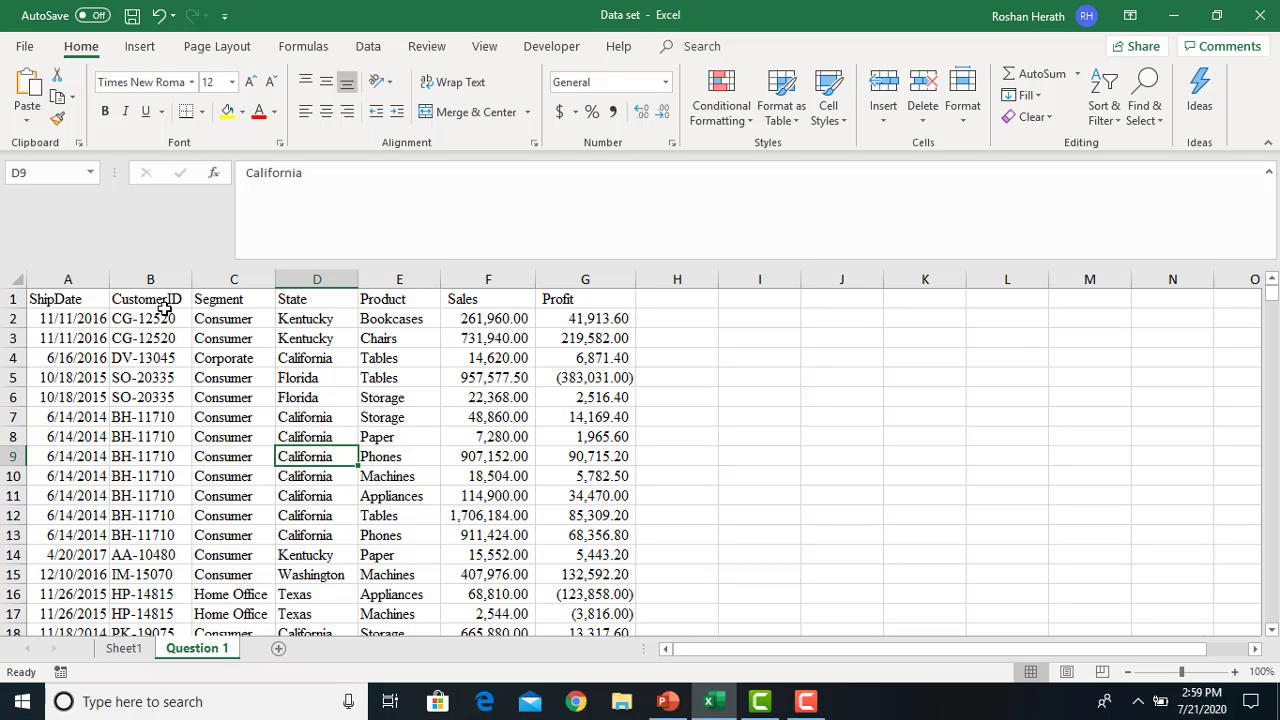
left_click(387, 301)
left_click(470, 299)
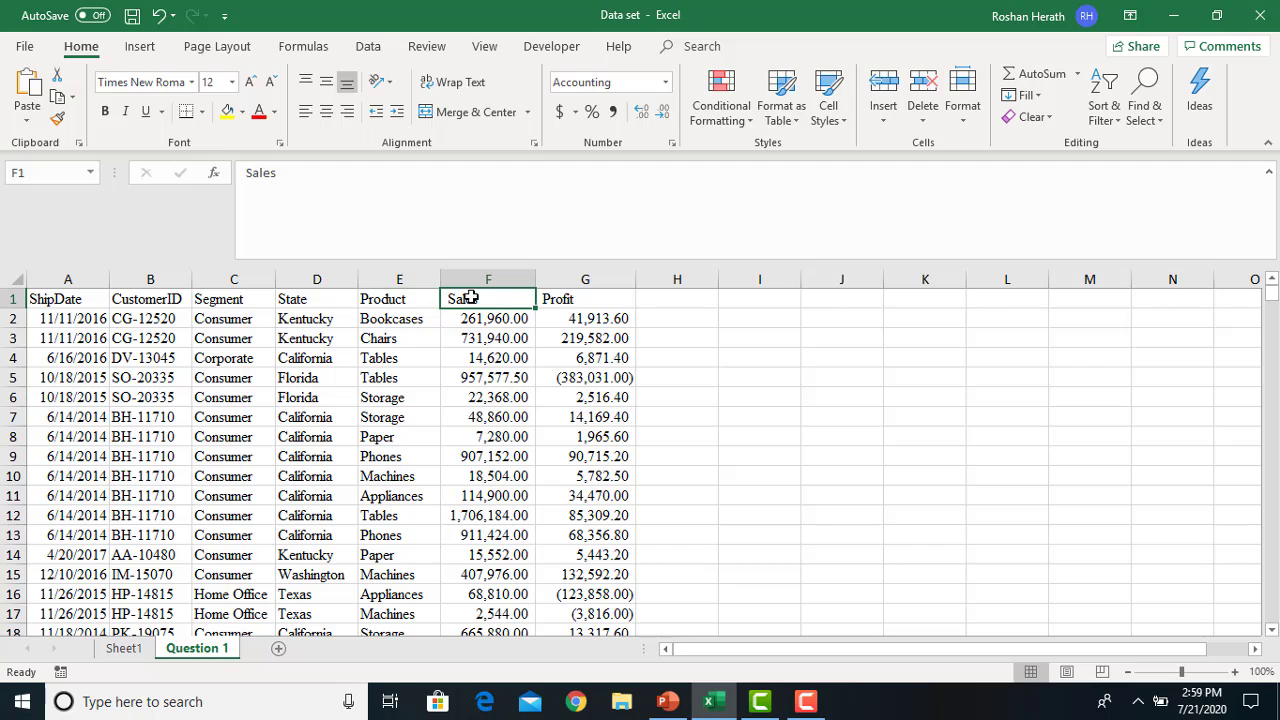
left_click(567, 301)
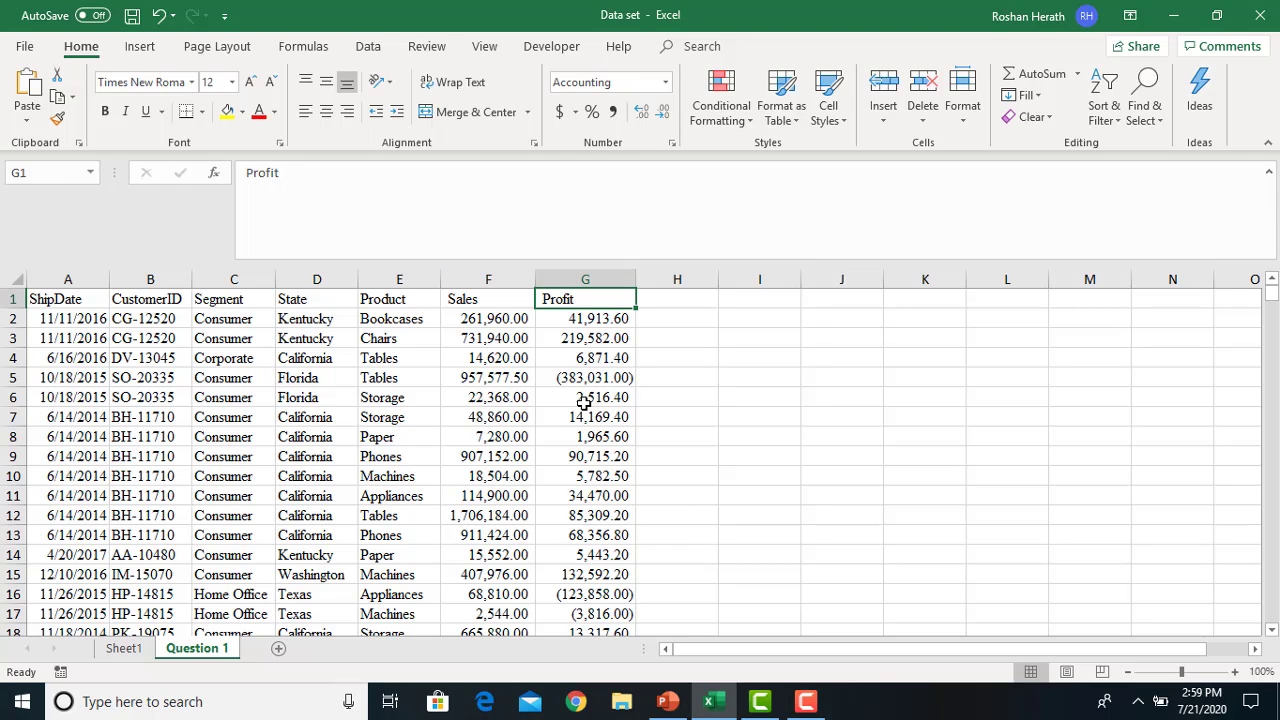
Add the Segment field to the columns of the PivotTable on Sheet1.
left_click(124, 648)
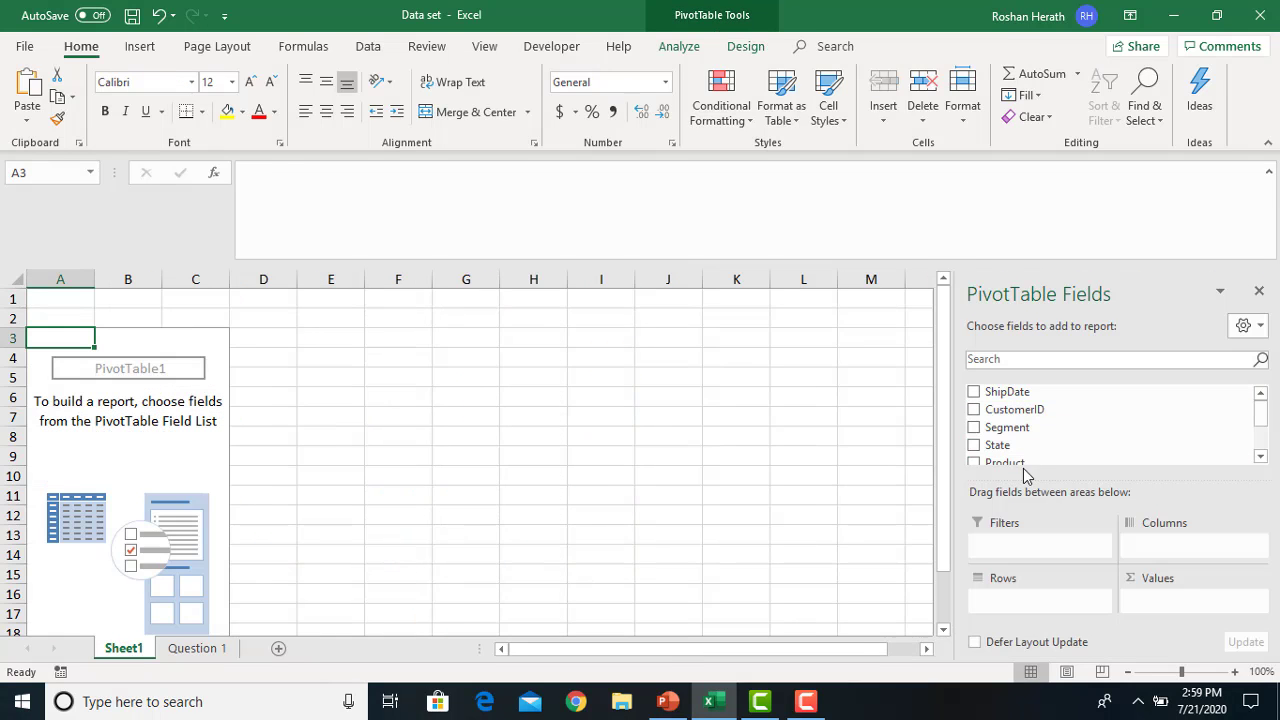
left_click(1260, 458)
left_click(1260, 458)
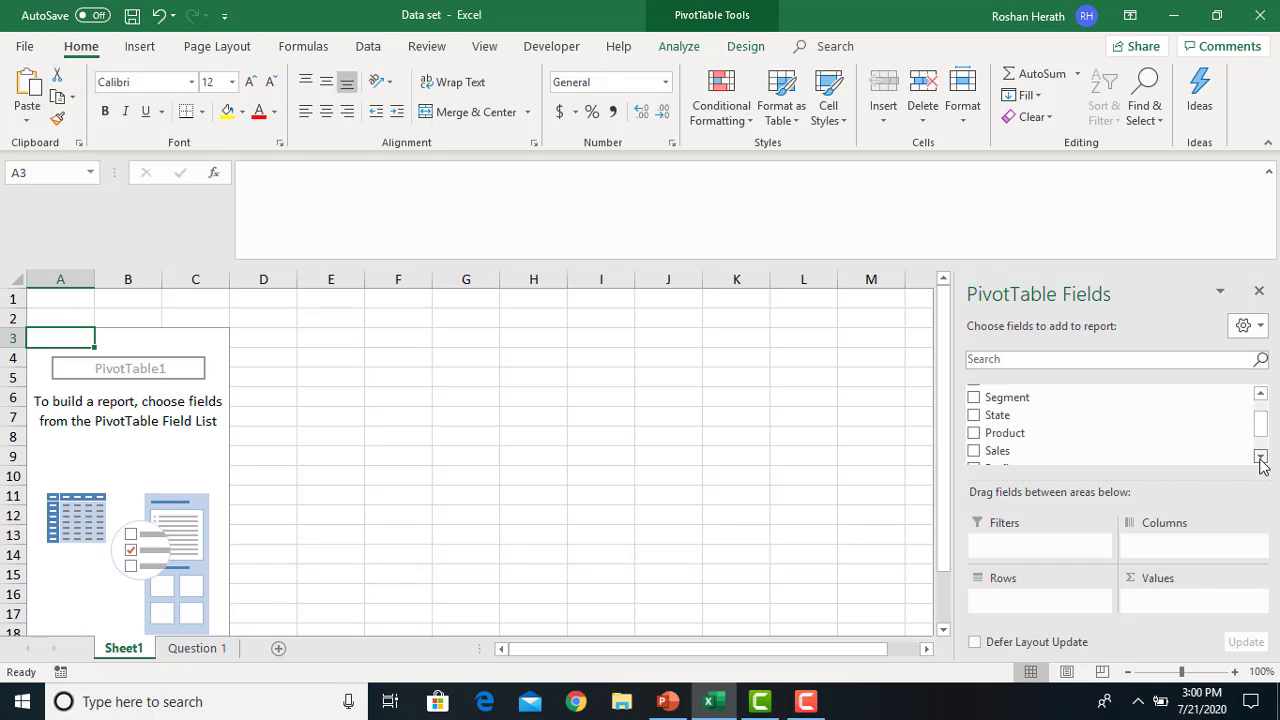
left_click(1260, 458)
left_click(1261, 395)
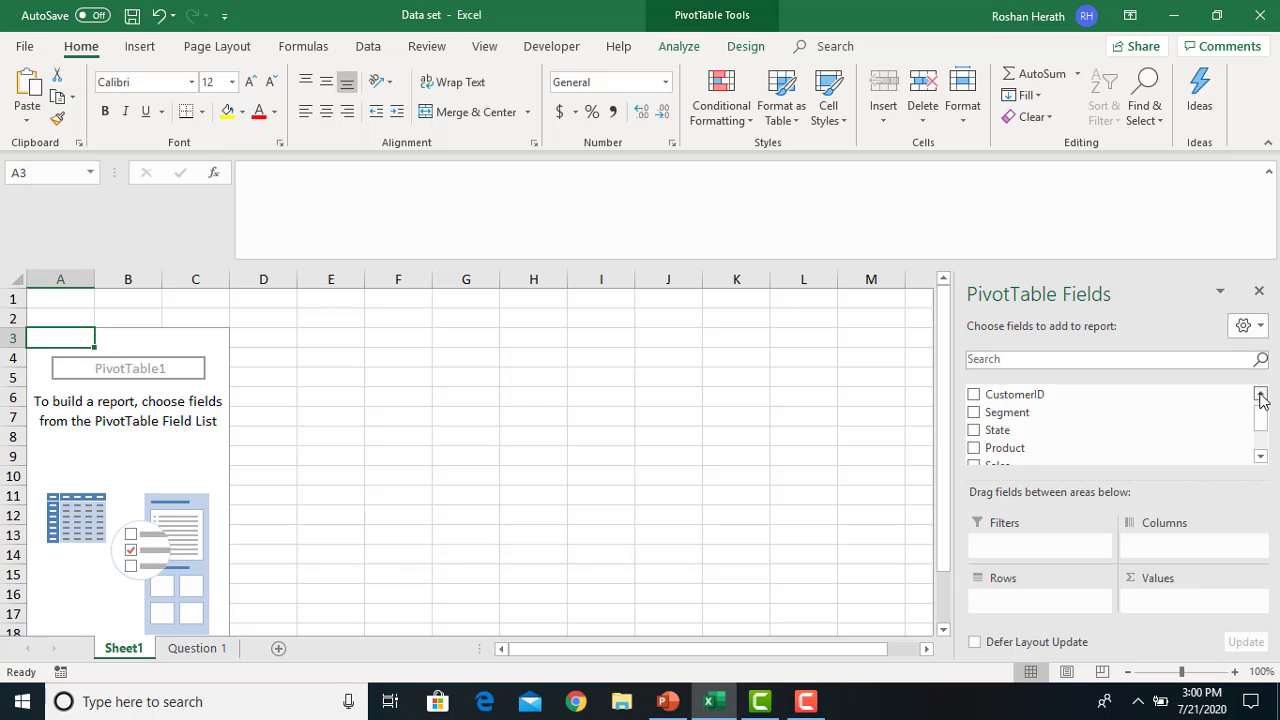
left_click(1261, 395)
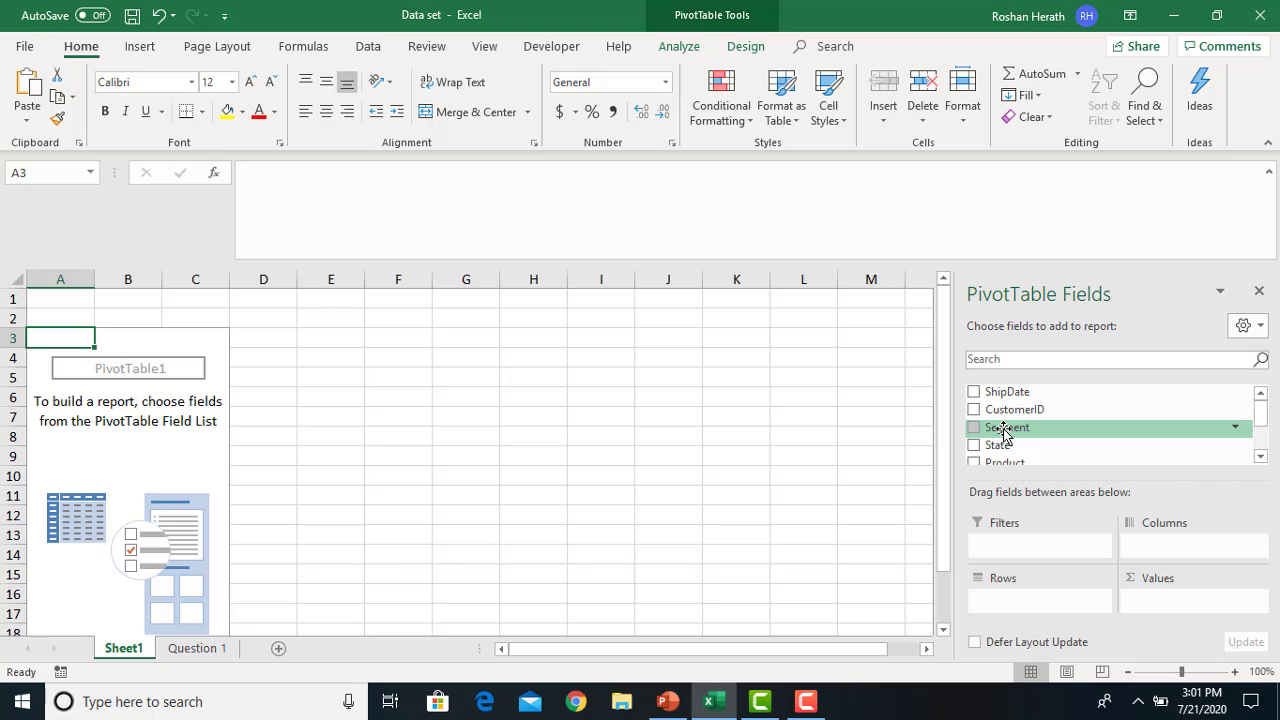
left_click_drag(1004, 430, 1155, 550)
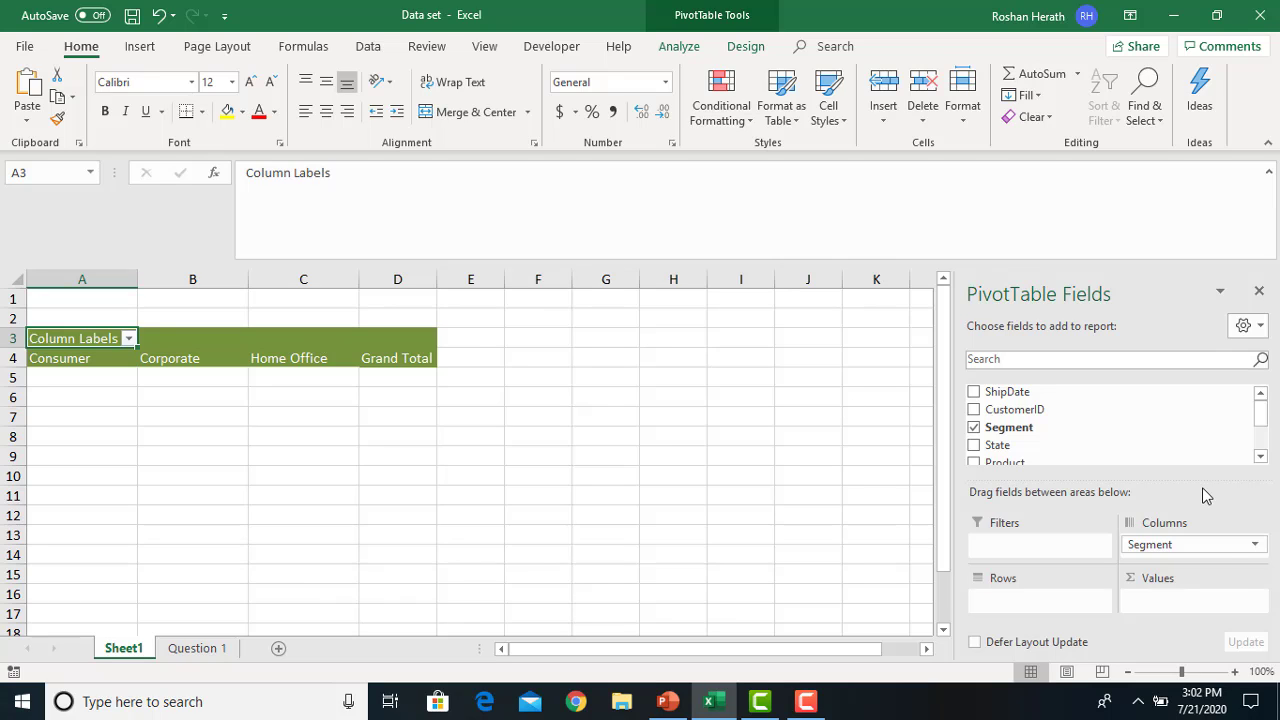
Add the Product field to the rows of the PivotTable.
left_click(1260, 459)
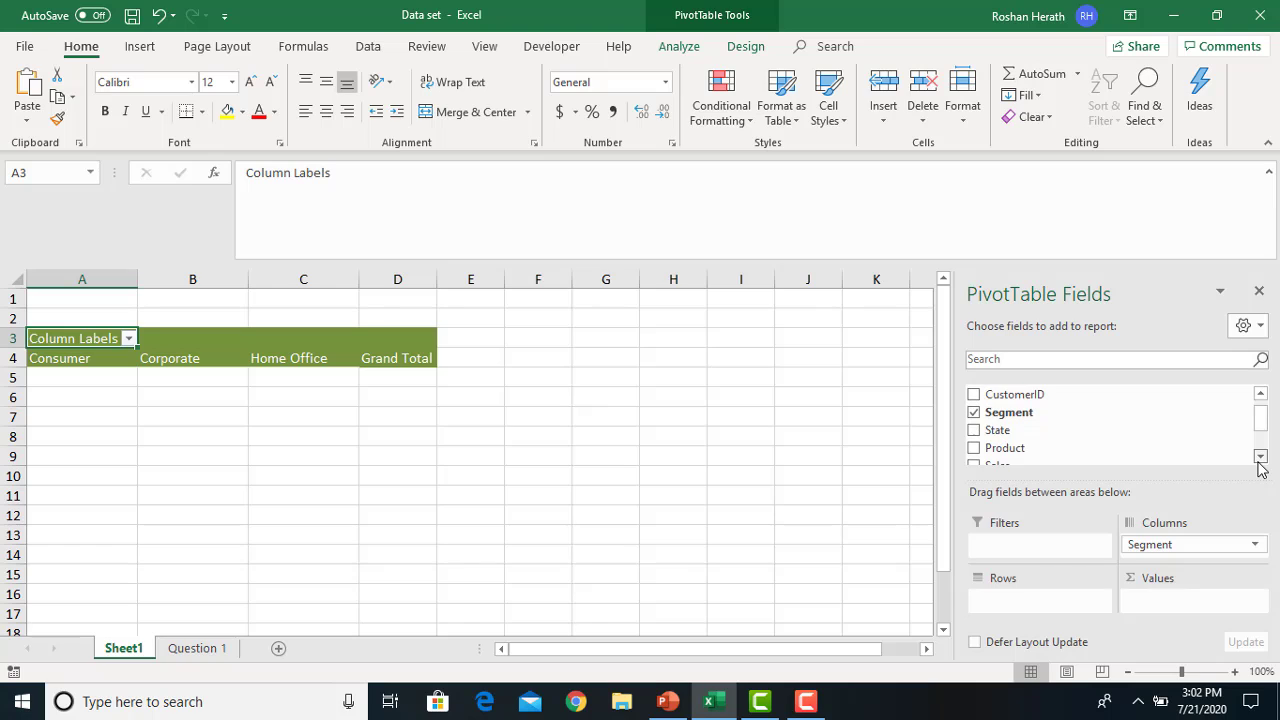
left_click(1260, 459)
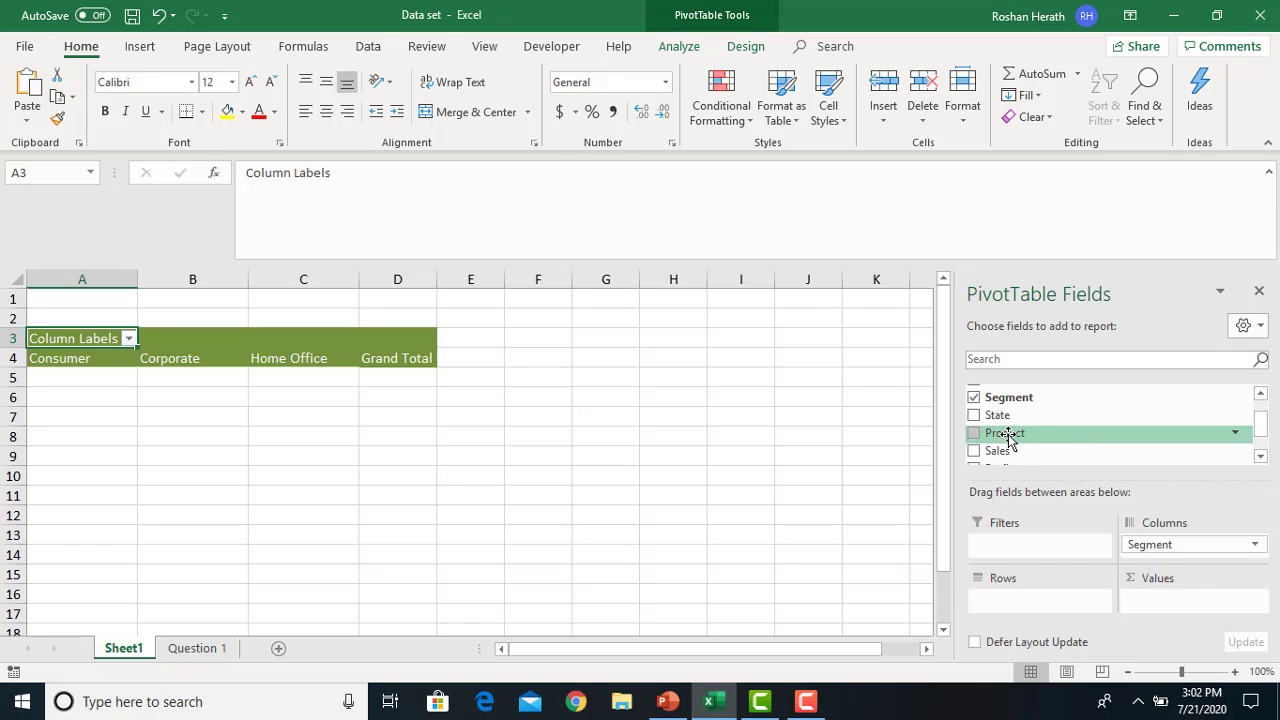
left_click_drag(1007, 437, 1004, 604)
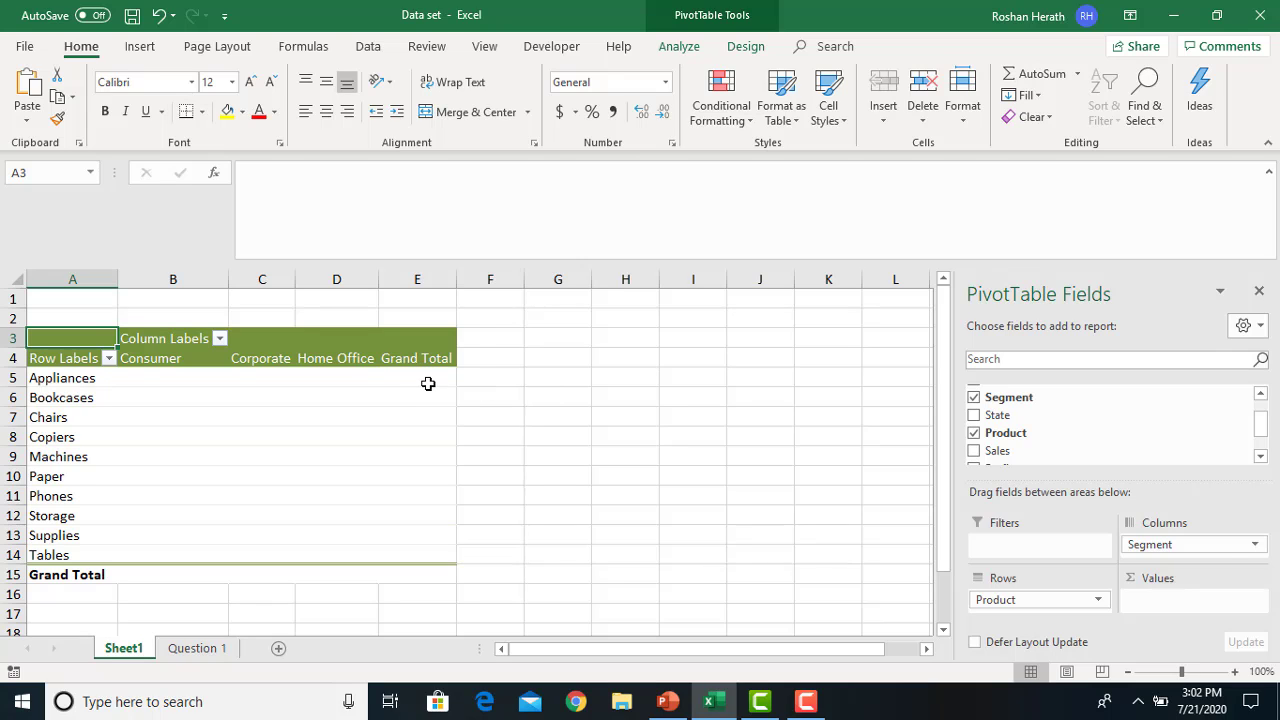
Fill the empty body of the PivotTable by adding the Sales field as its summed values.
left_click_drag(428, 383, 172, 553)
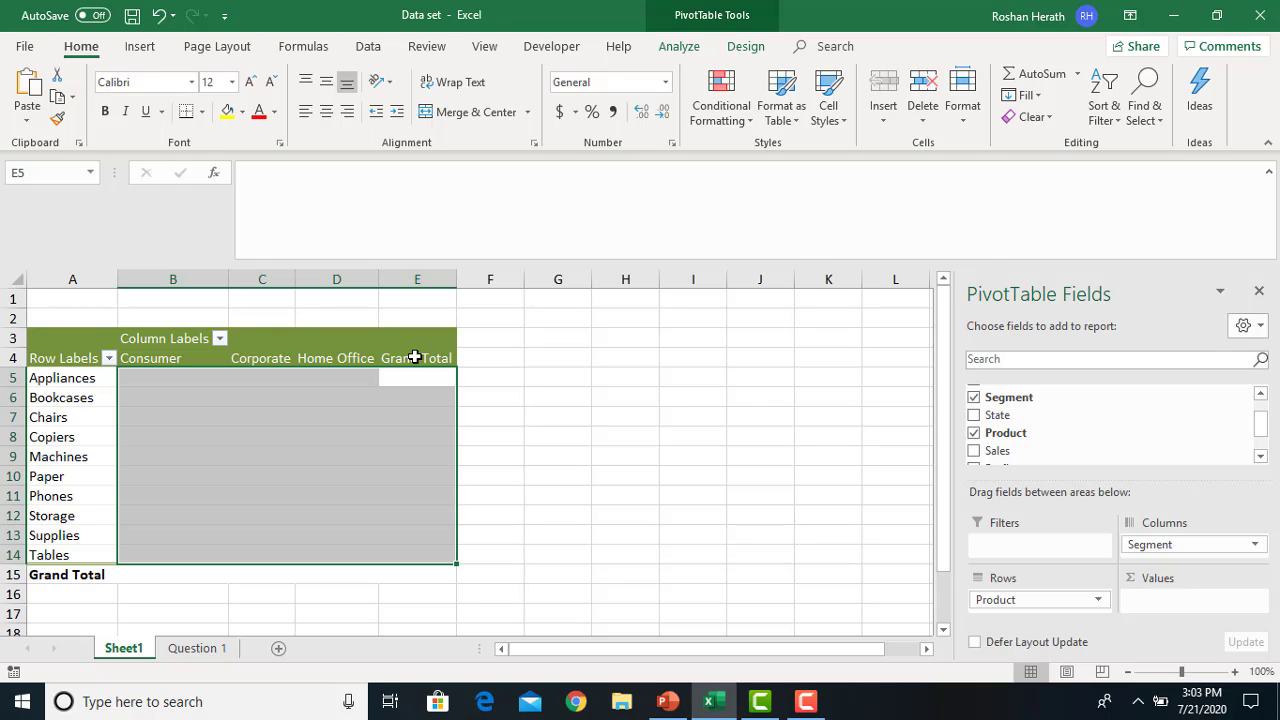
left_click(1260, 457)
left_click(1260, 457)
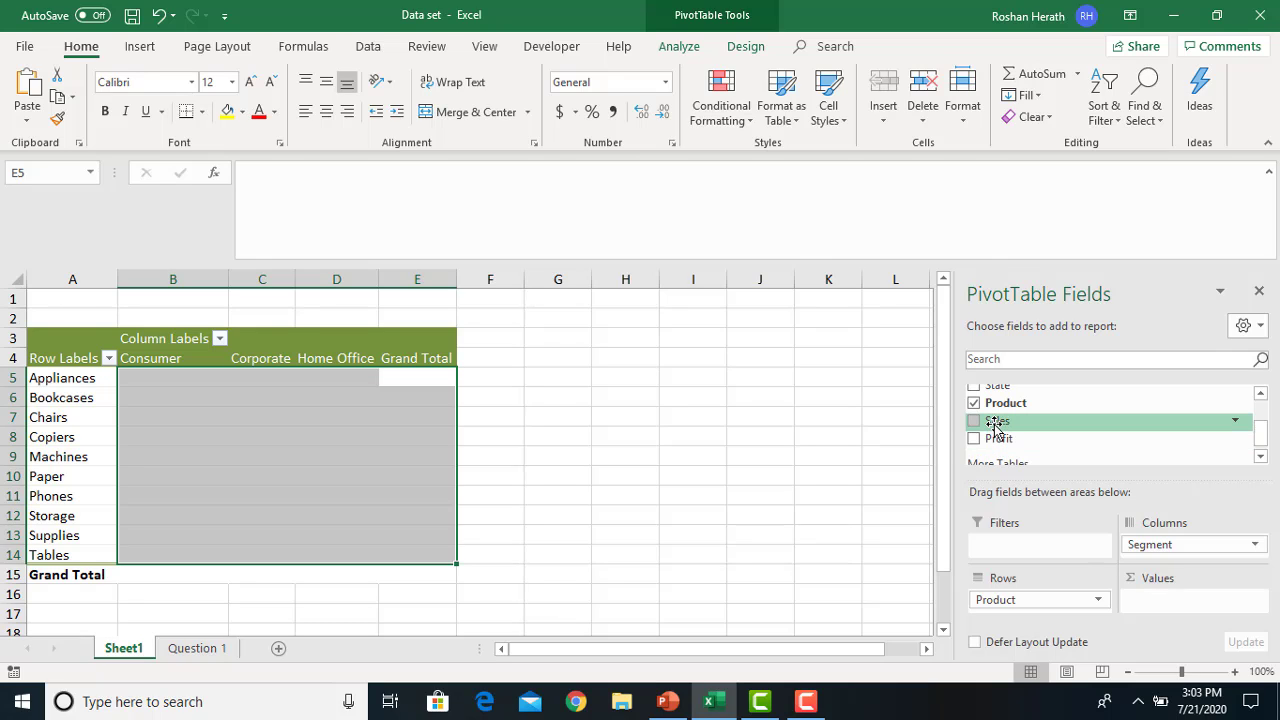
left_click_drag(997, 426, 1148, 606)
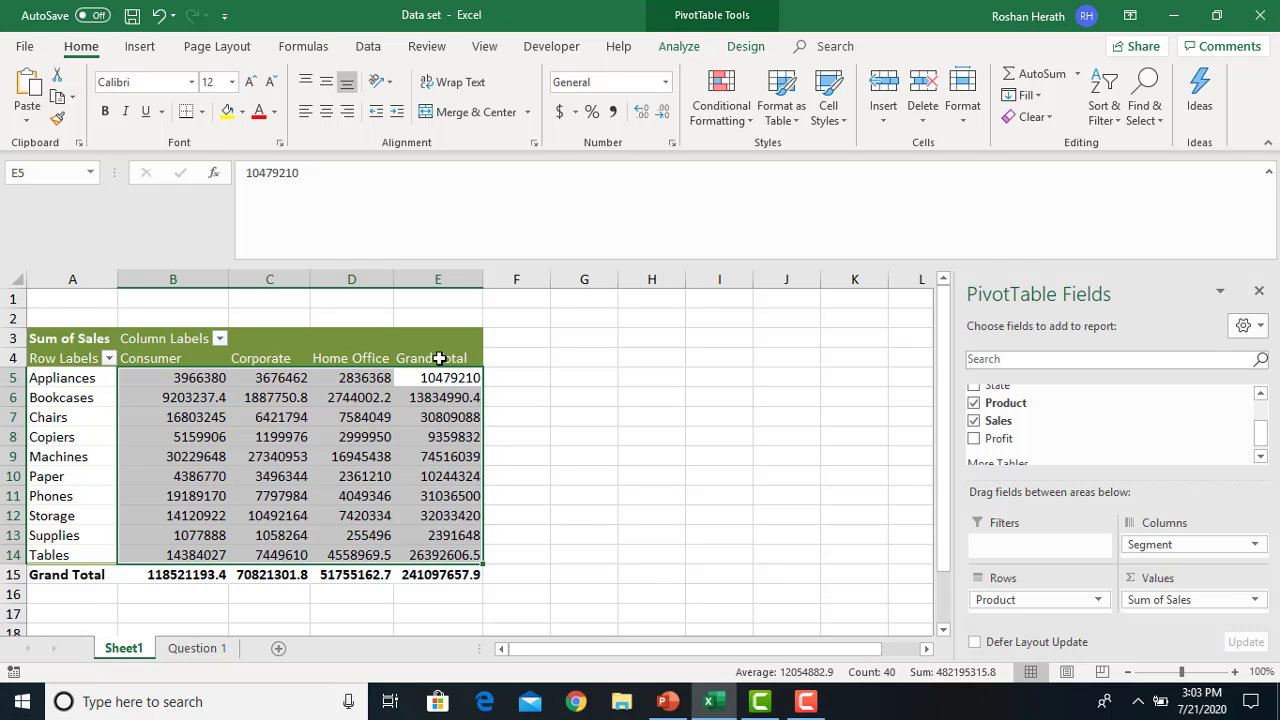
left_click(1261, 395)
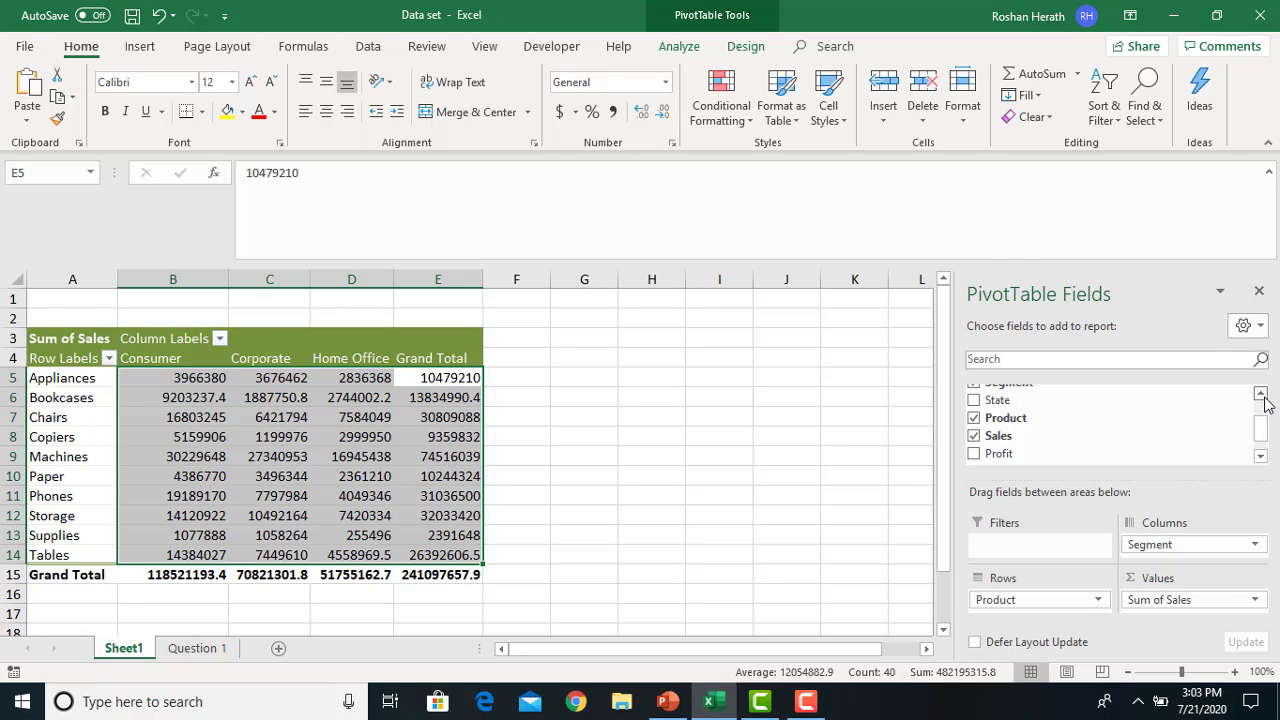
left_click(1262, 396)
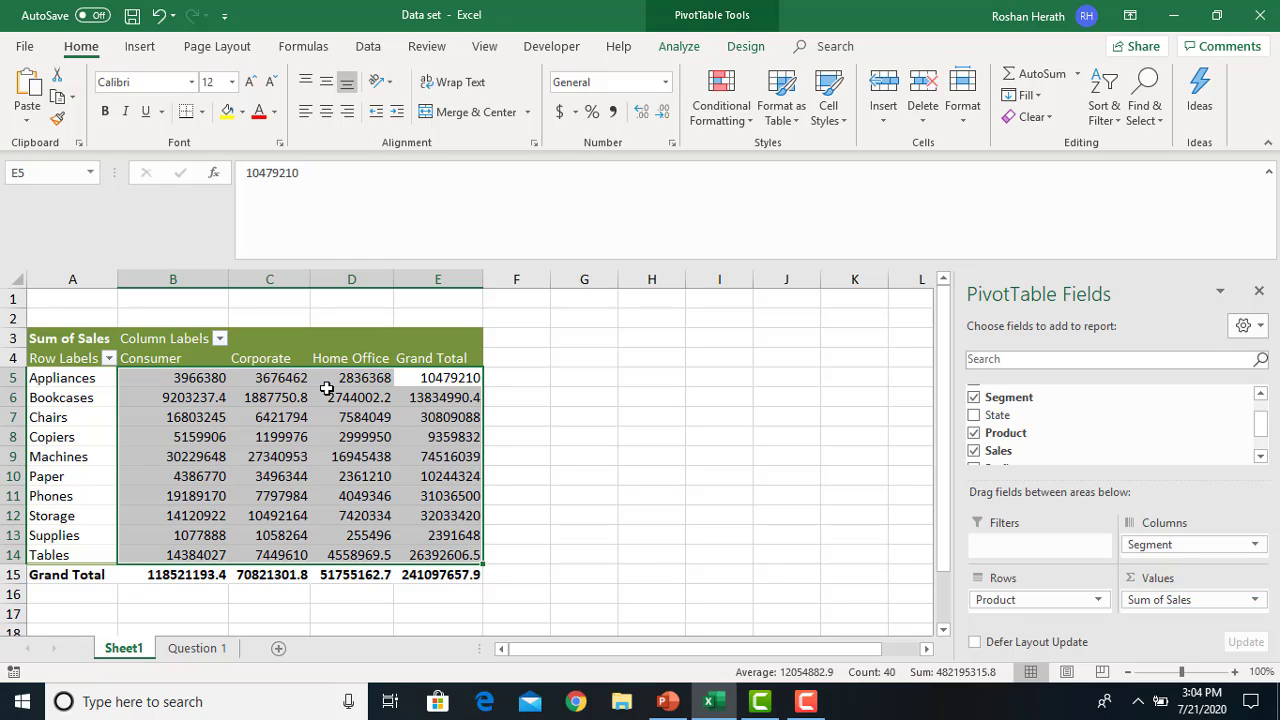
mouse_move(326, 388)
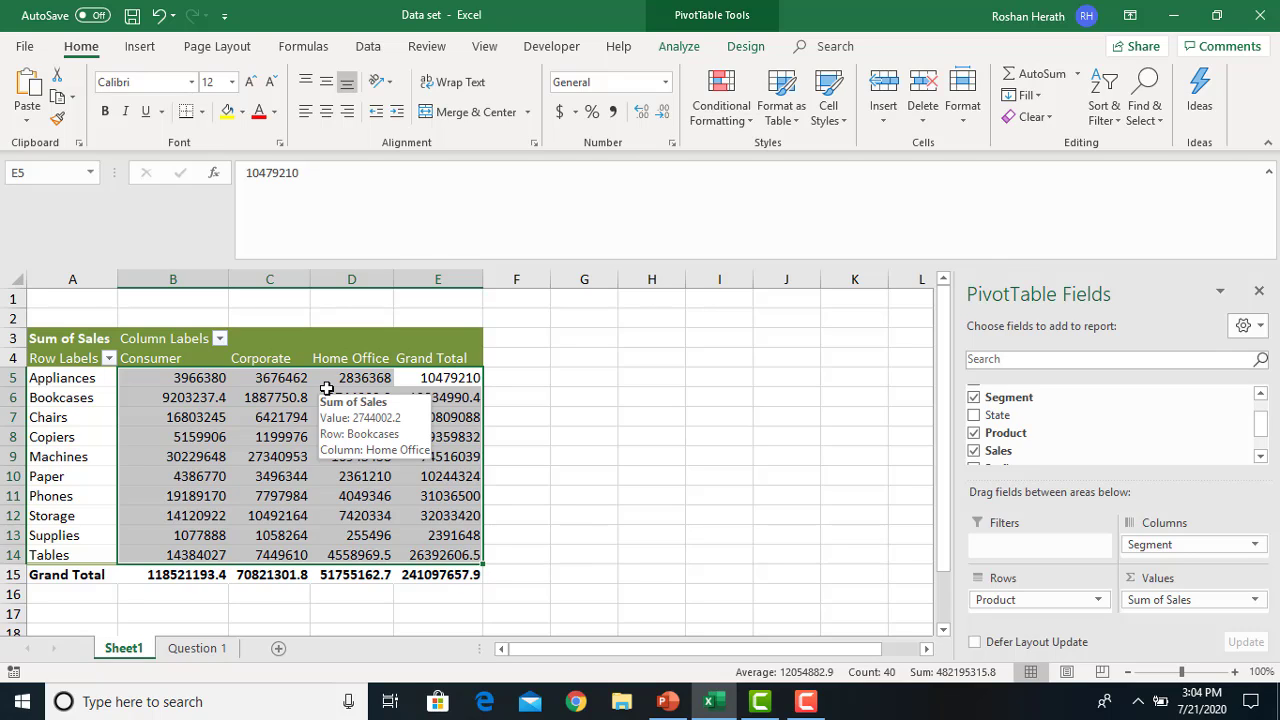
Add the State field as a report filter of the PivotTable and filter it to Arizona.
mouse_move(181, 473)
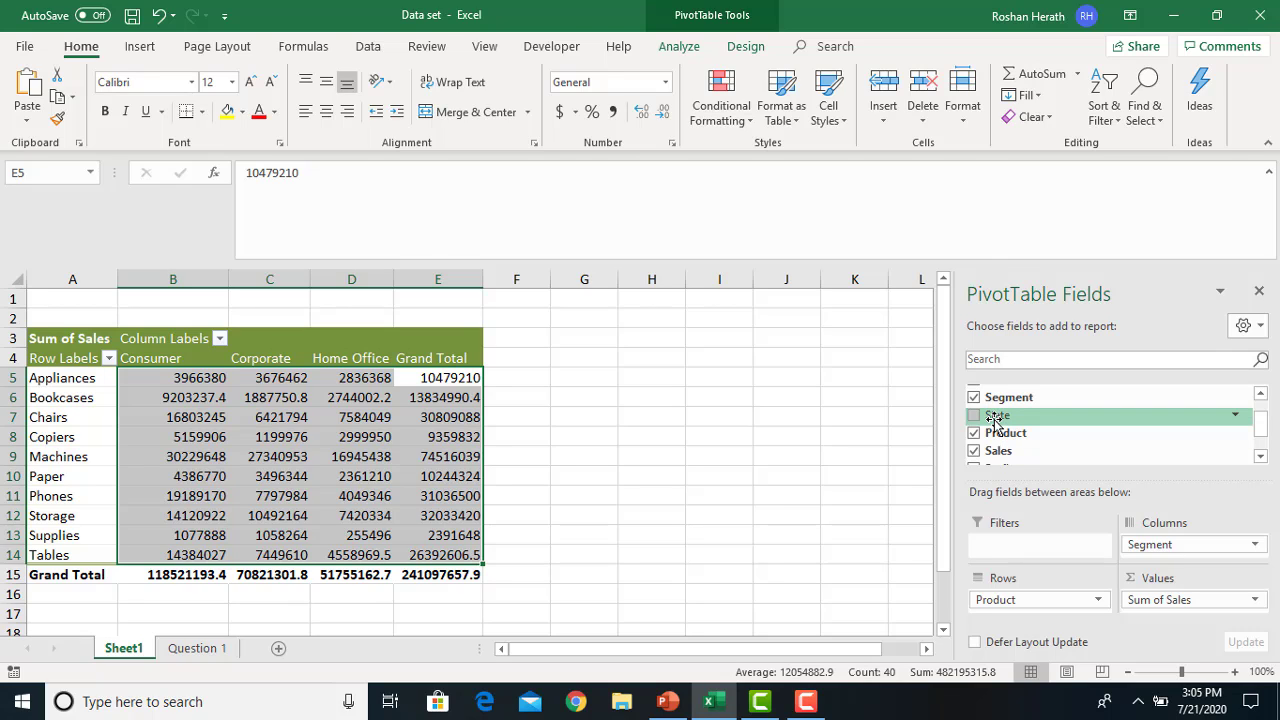
left_click_drag(995, 424, 986, 543)
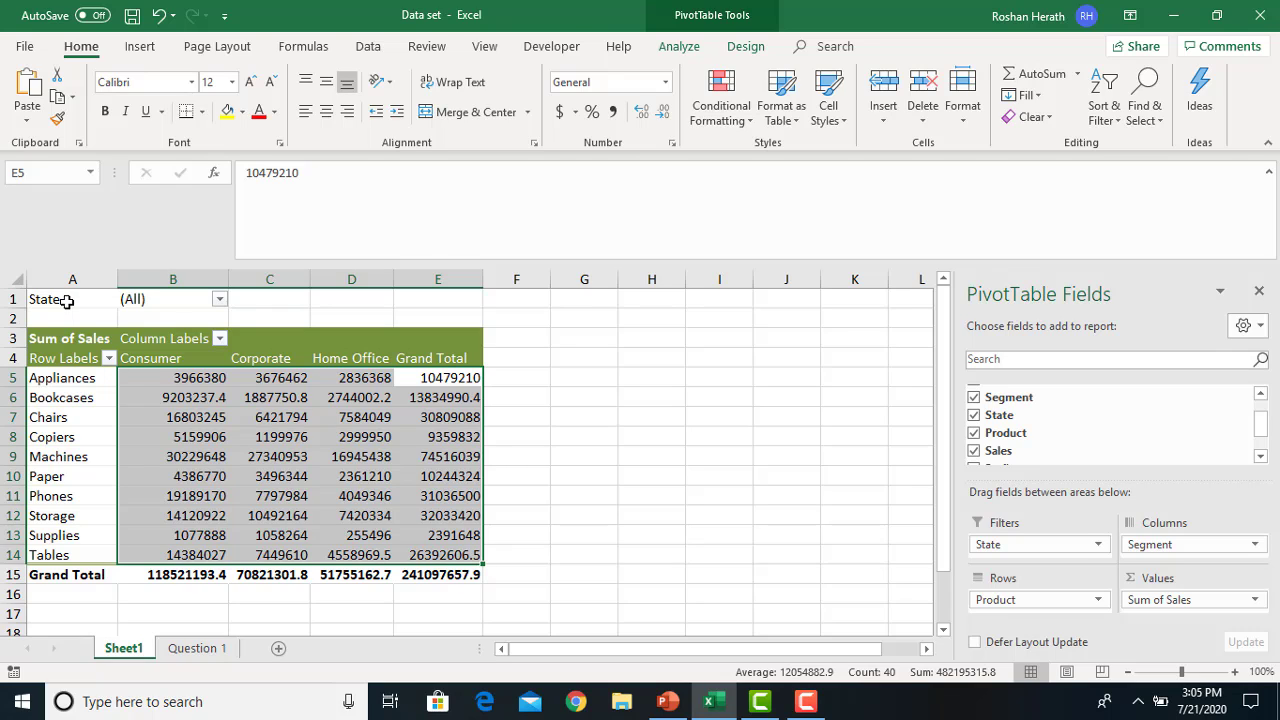
left_click(220, 299)
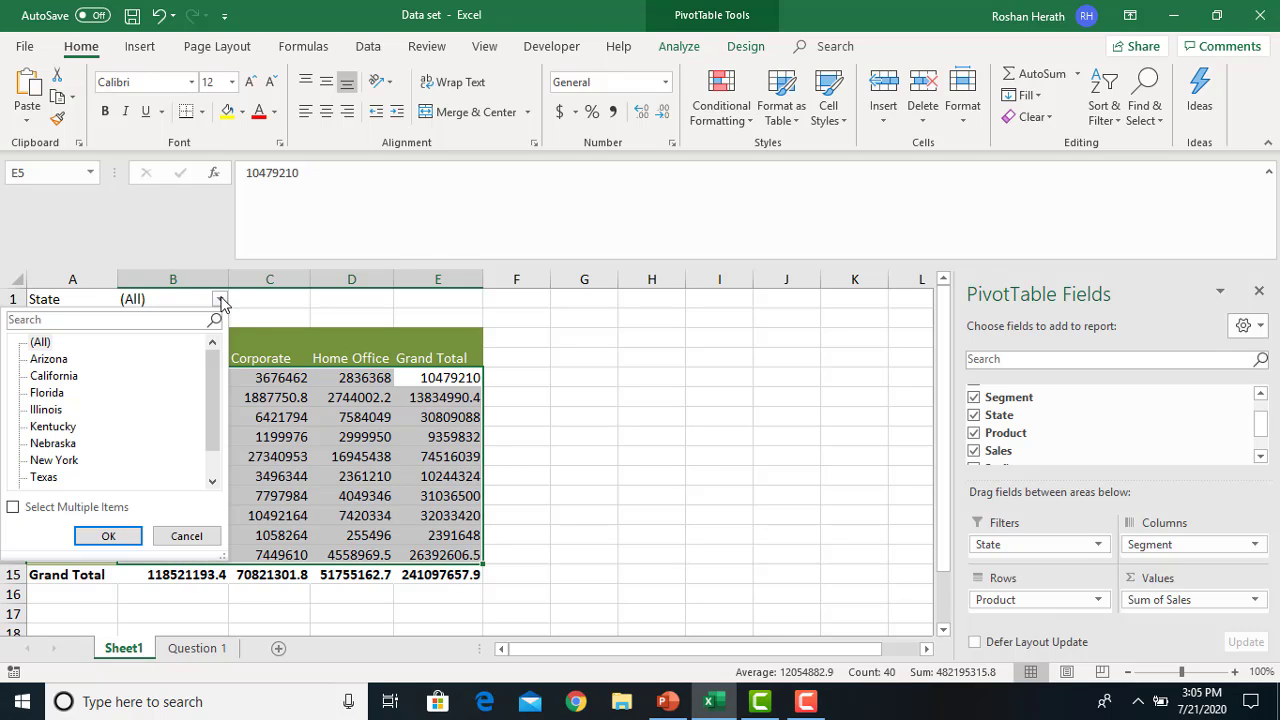
left_click(50, 359)
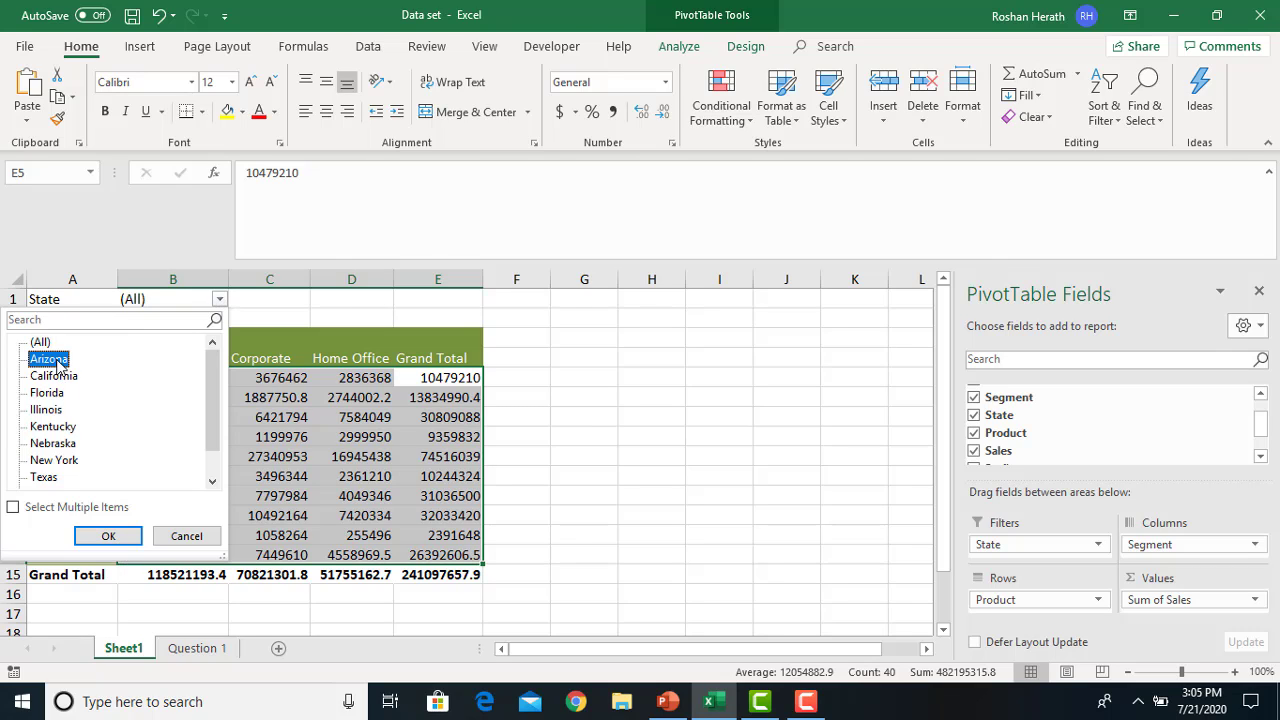
left_click(105, 537)
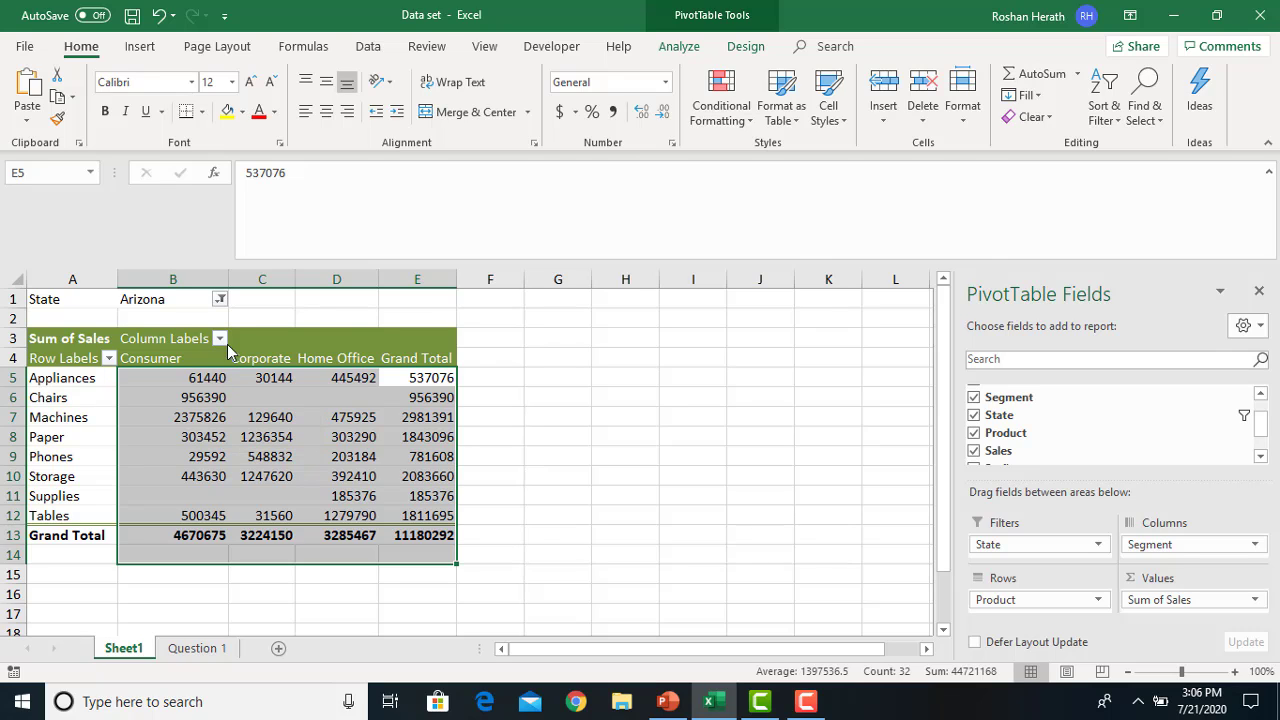
Change the PivotTable's State filter to California, and reset it to show all states.
left_click(220, 300)
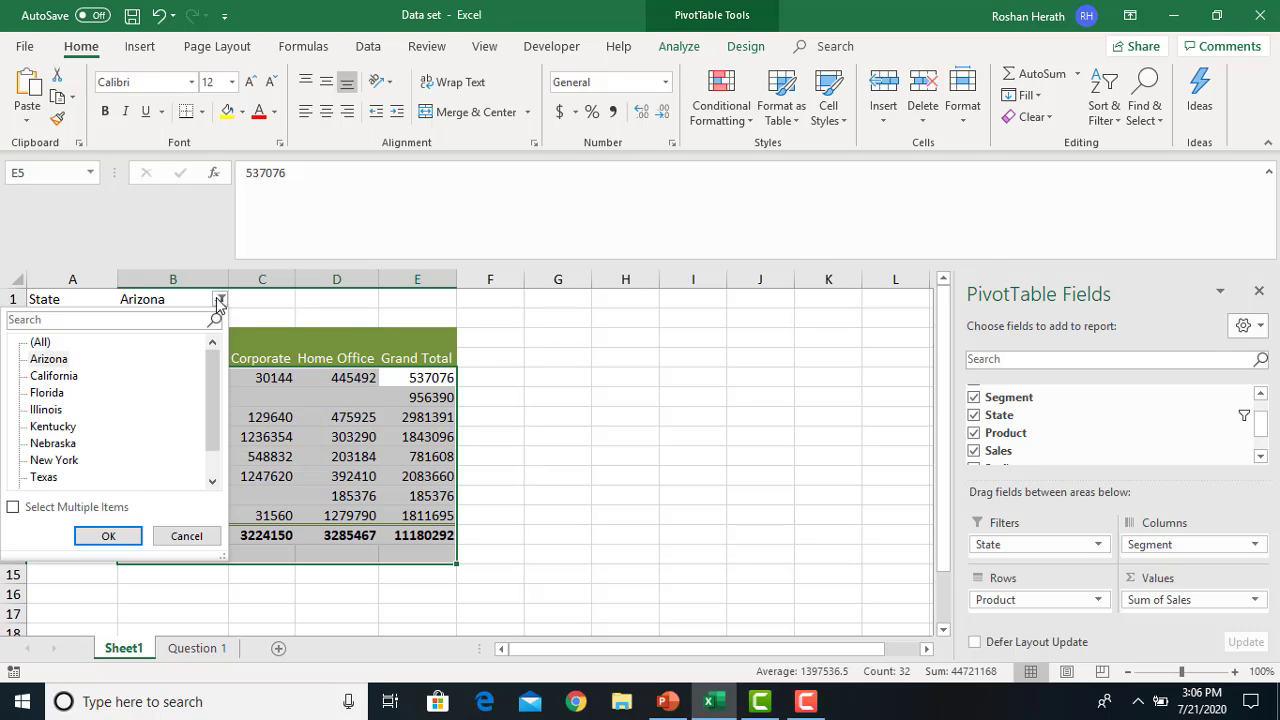
left_click(57, 383)
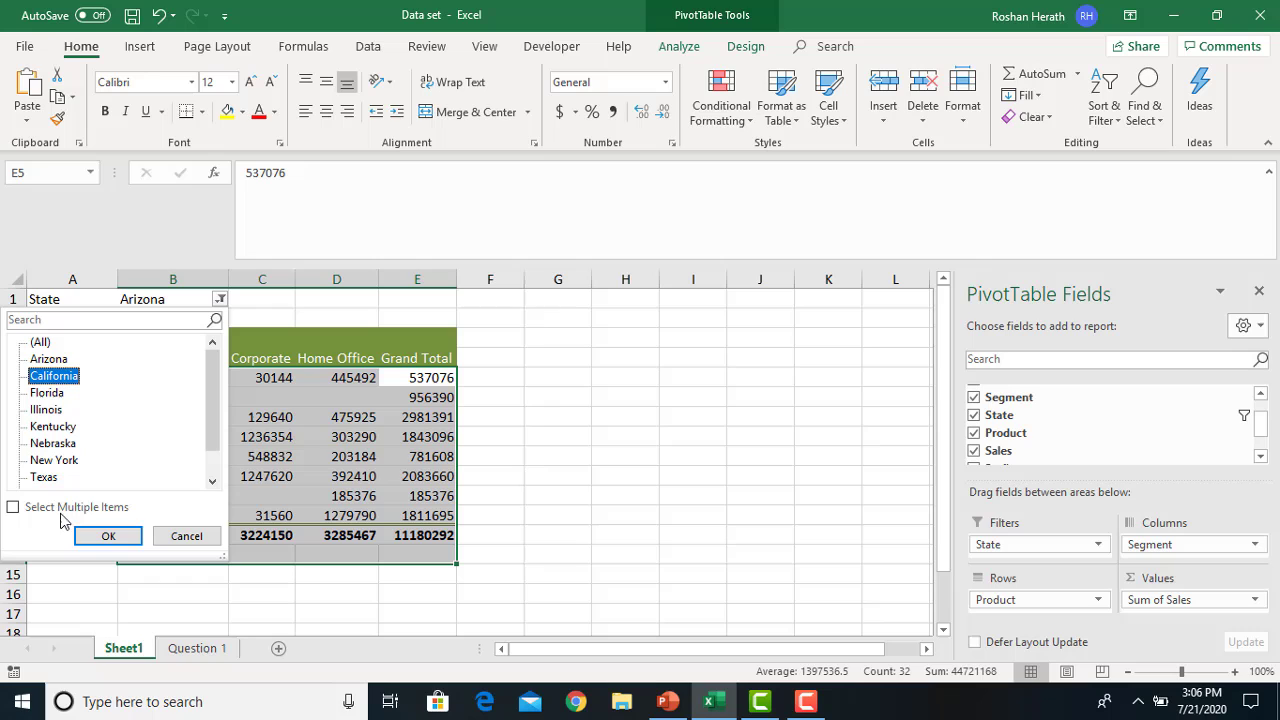
left_click(108, 537)
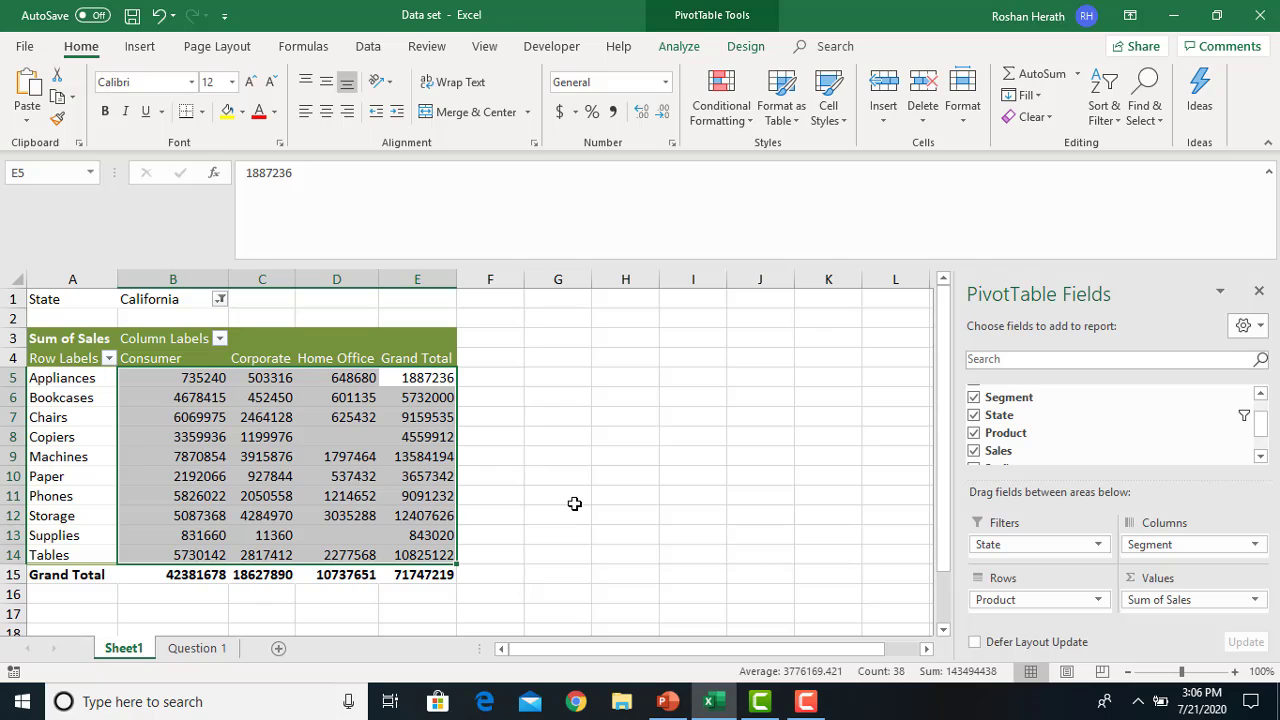
left_click(220, 300)
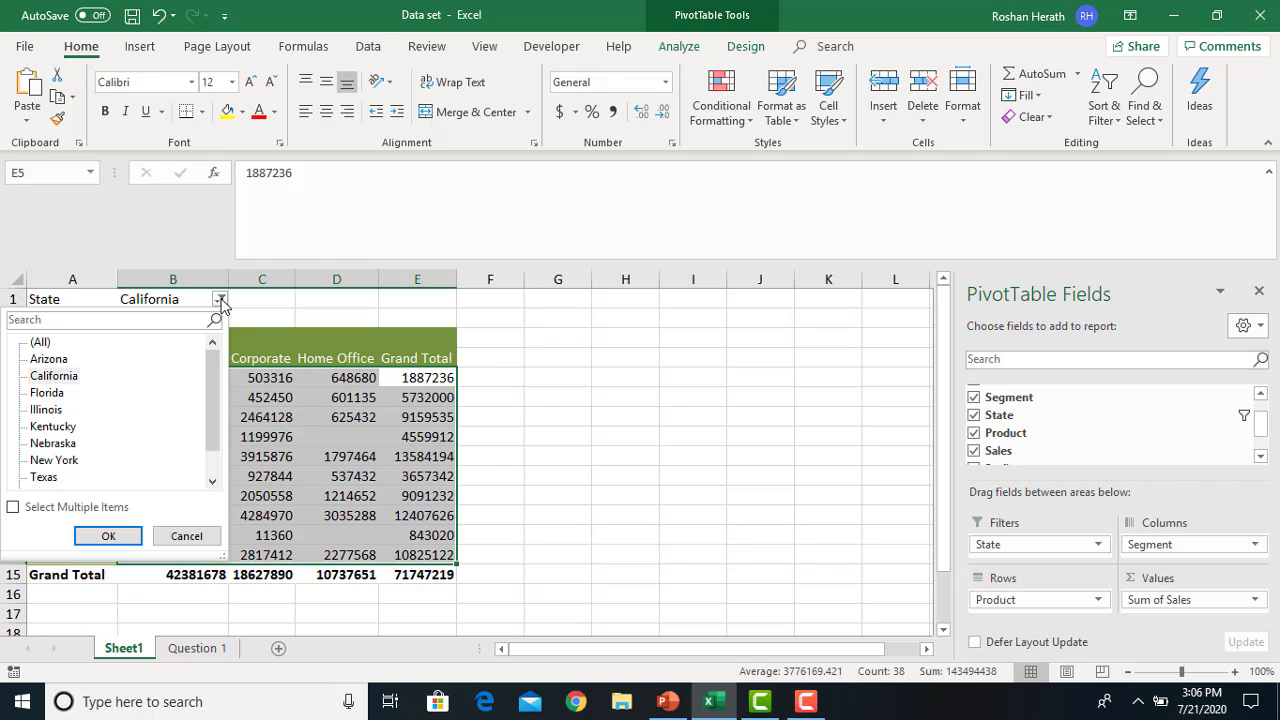
left_click(40, 343)
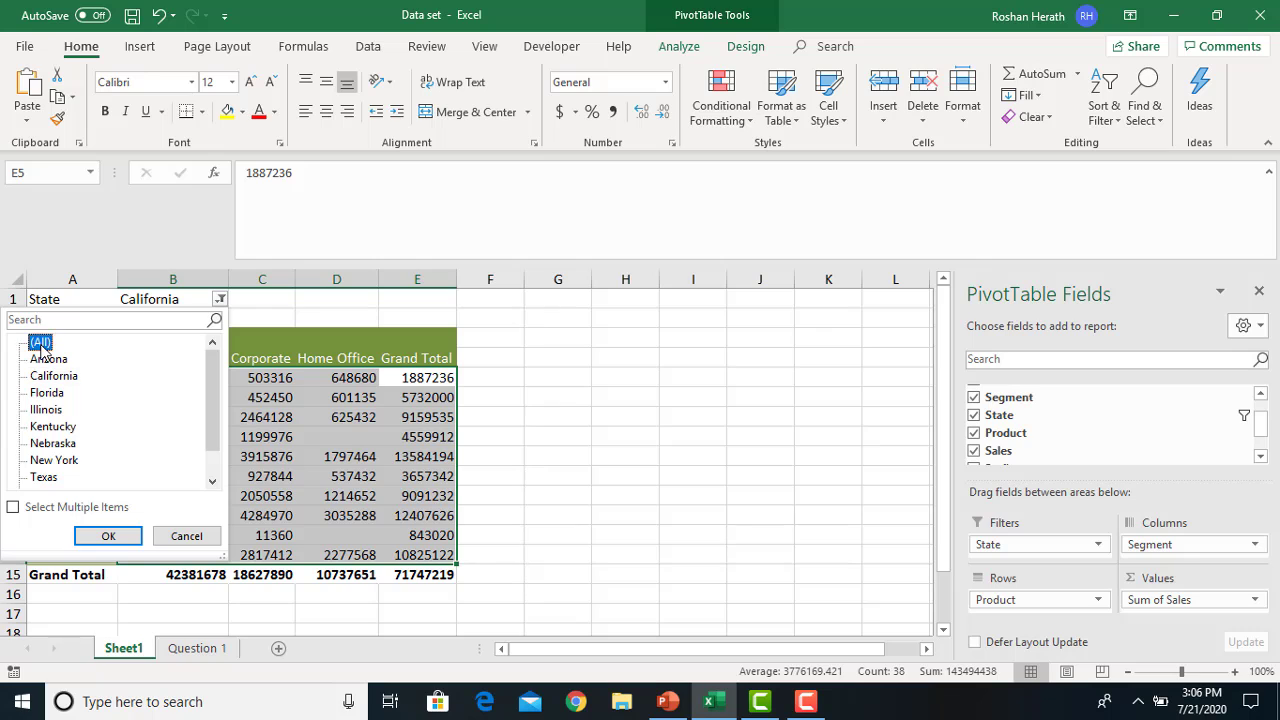
left_click(108, 536)
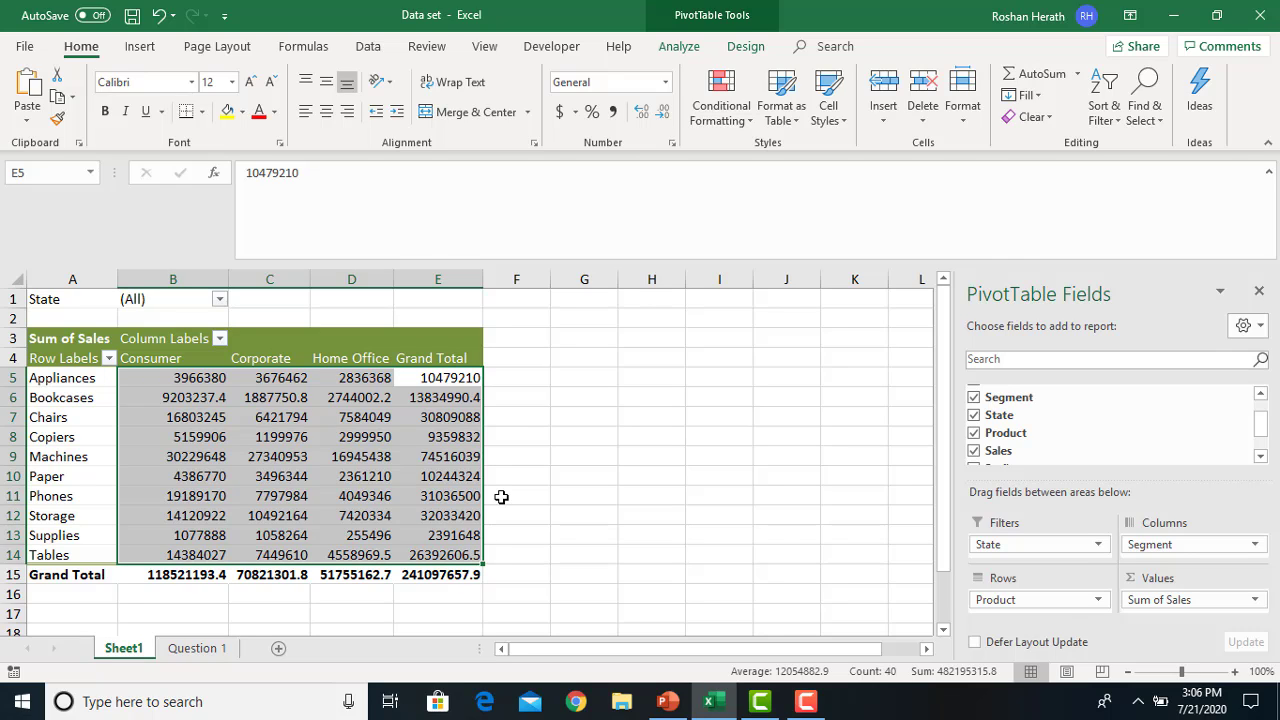
Filter the PivotTable by state to New York, and change the State filter to Texas.
left_click(219, 299)
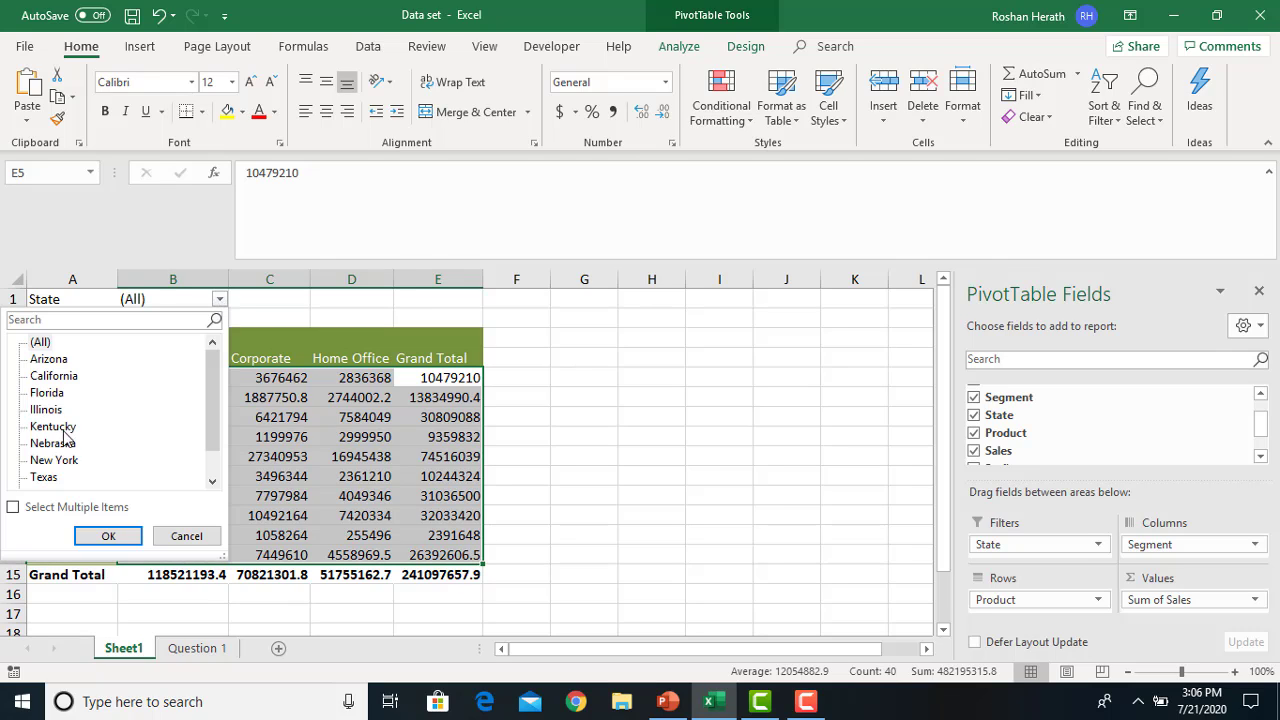
left_click(52, 461)
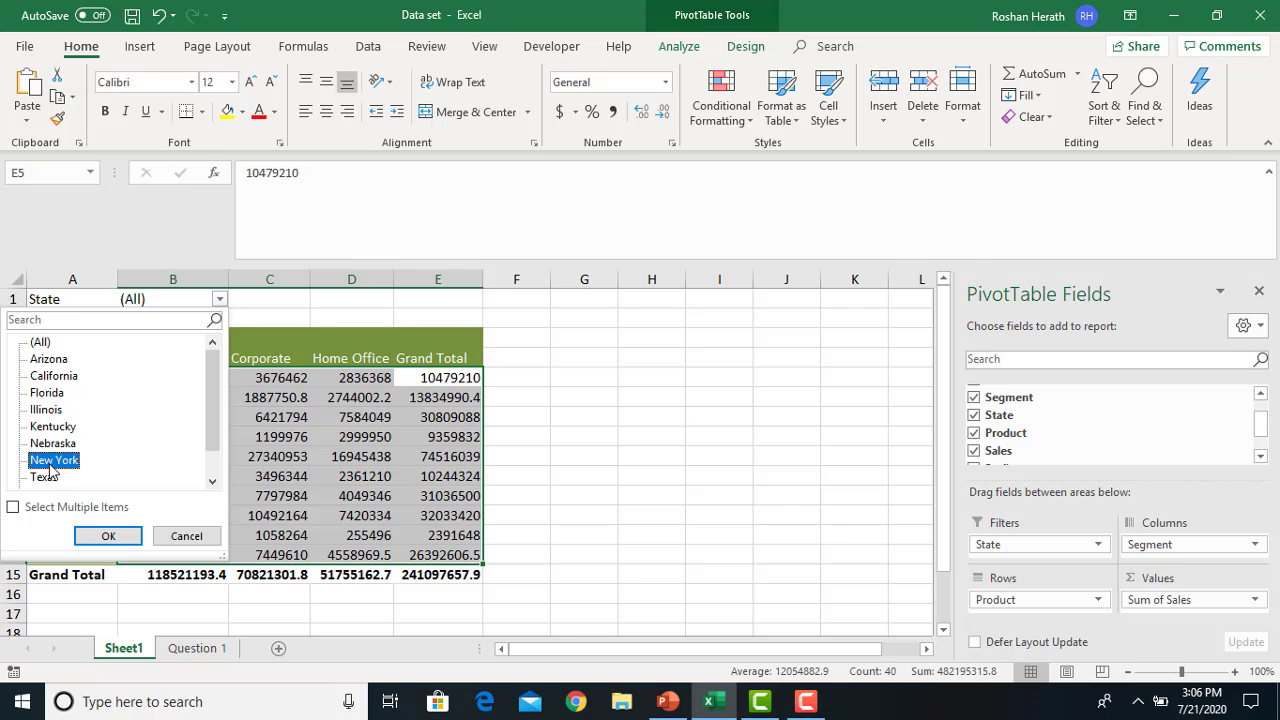
left_click(108, 536)
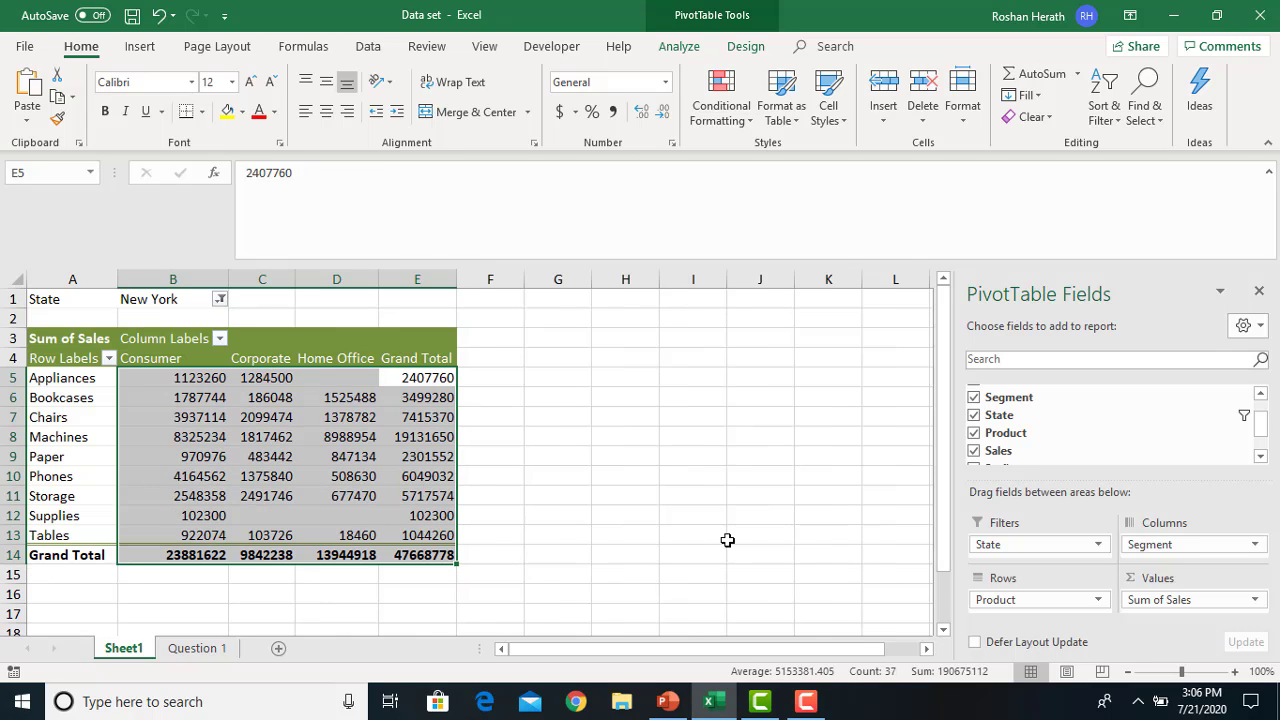
left_click(214, 300)
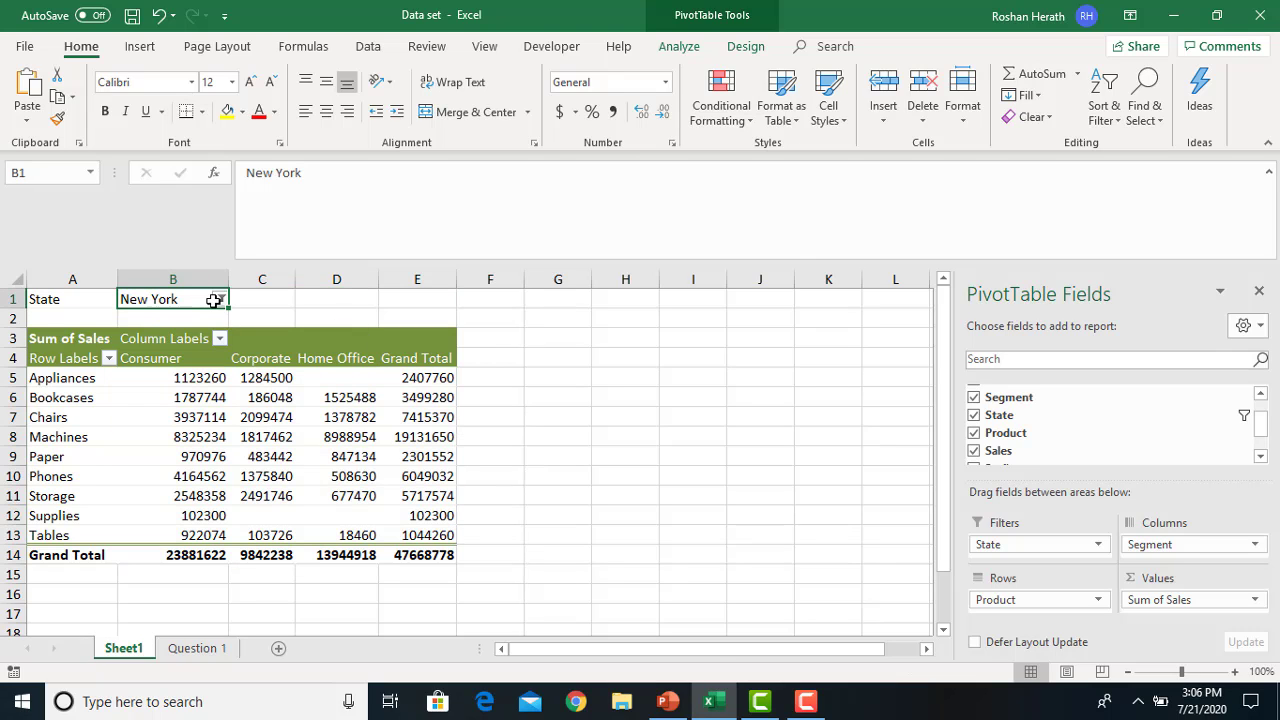
left_click(219, 299)
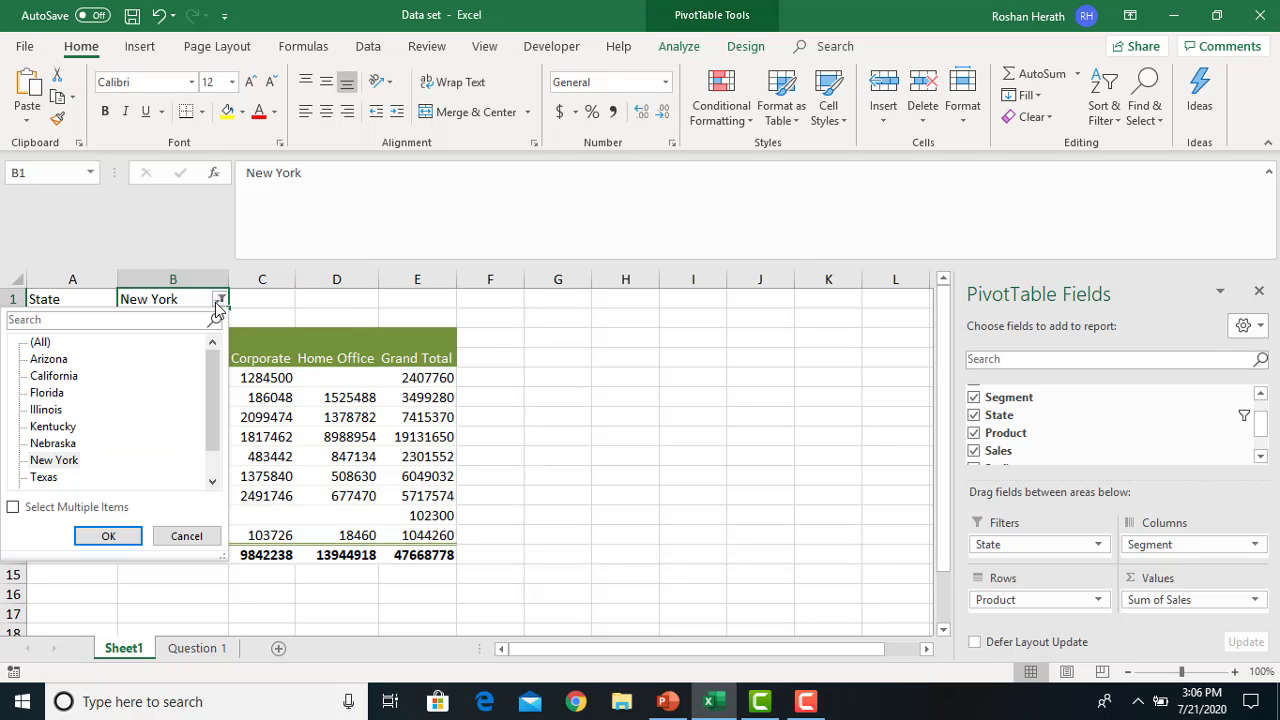
left_click(50, 478)
left_click(121, 537)
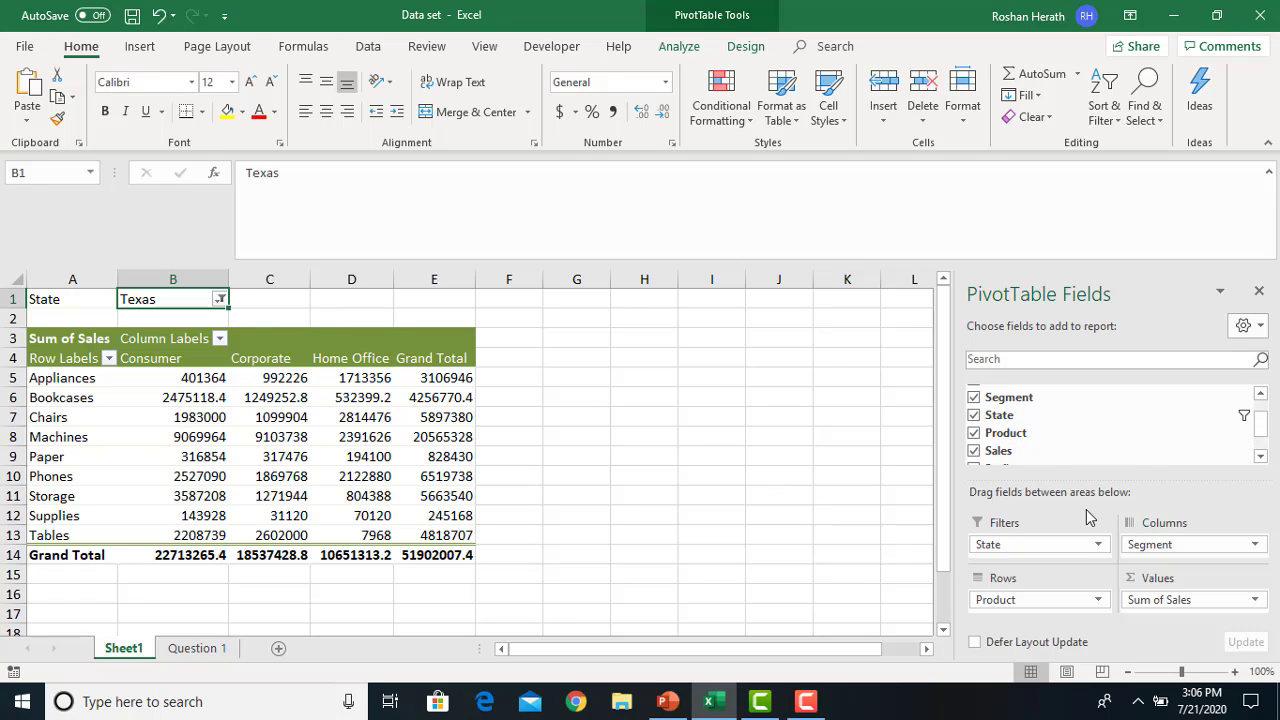
Empty the PivotTable by removing the Segment, State, Product and Sales fields.
left_click(974, 398)
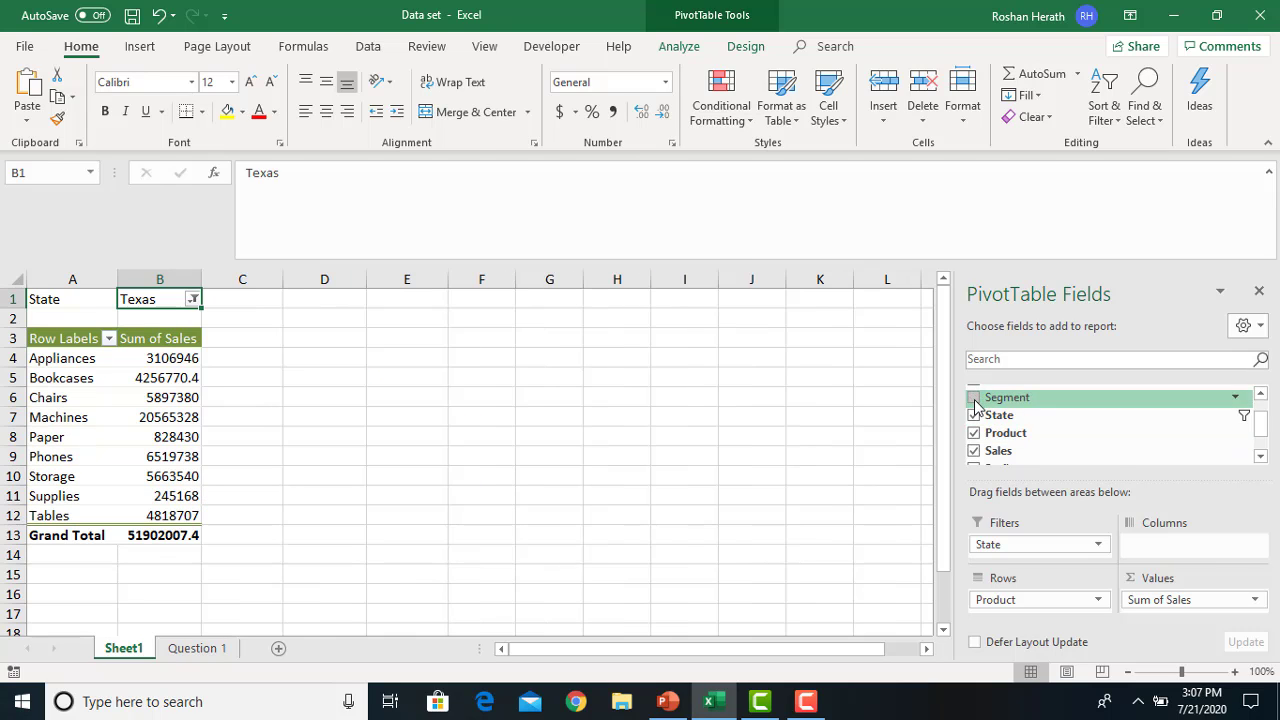
left_click(974, 415)
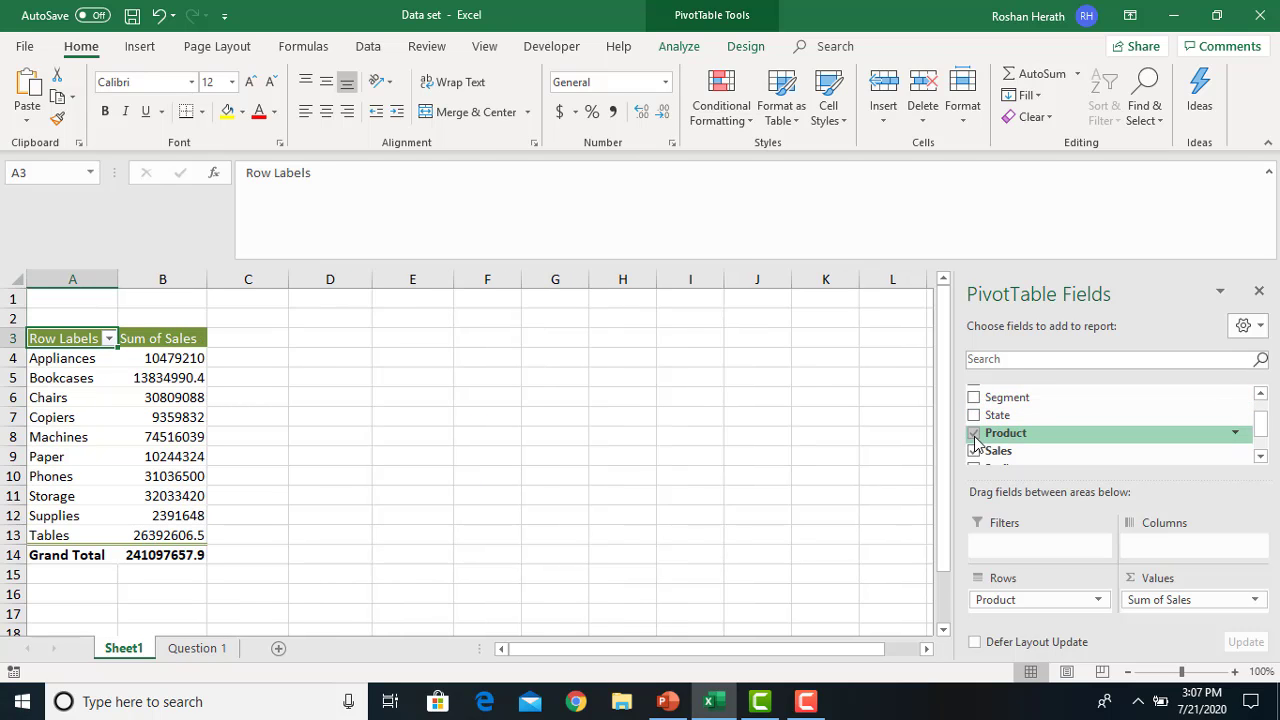
left_click(974, 433)
left_click(974, 451)
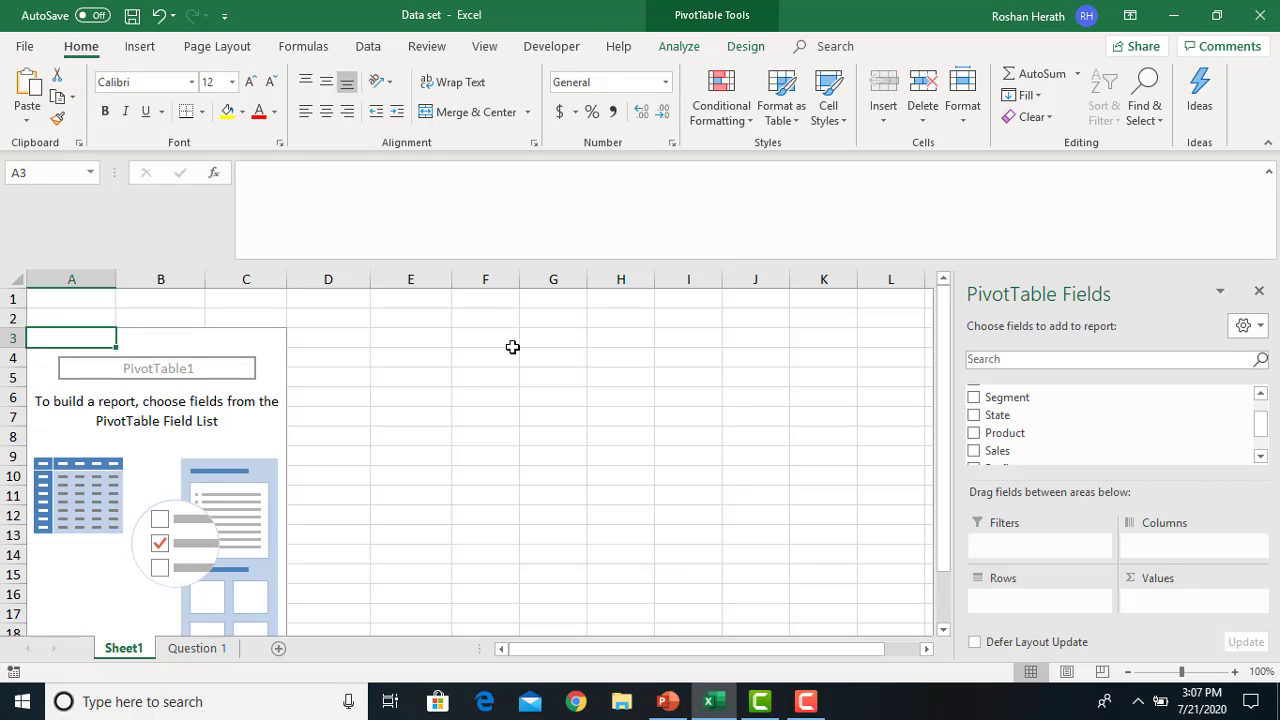
Switch to the Pivot Table presentation in PowerPoint and present the two "How to create a pivot table?" slides.
left_click(670, 701)
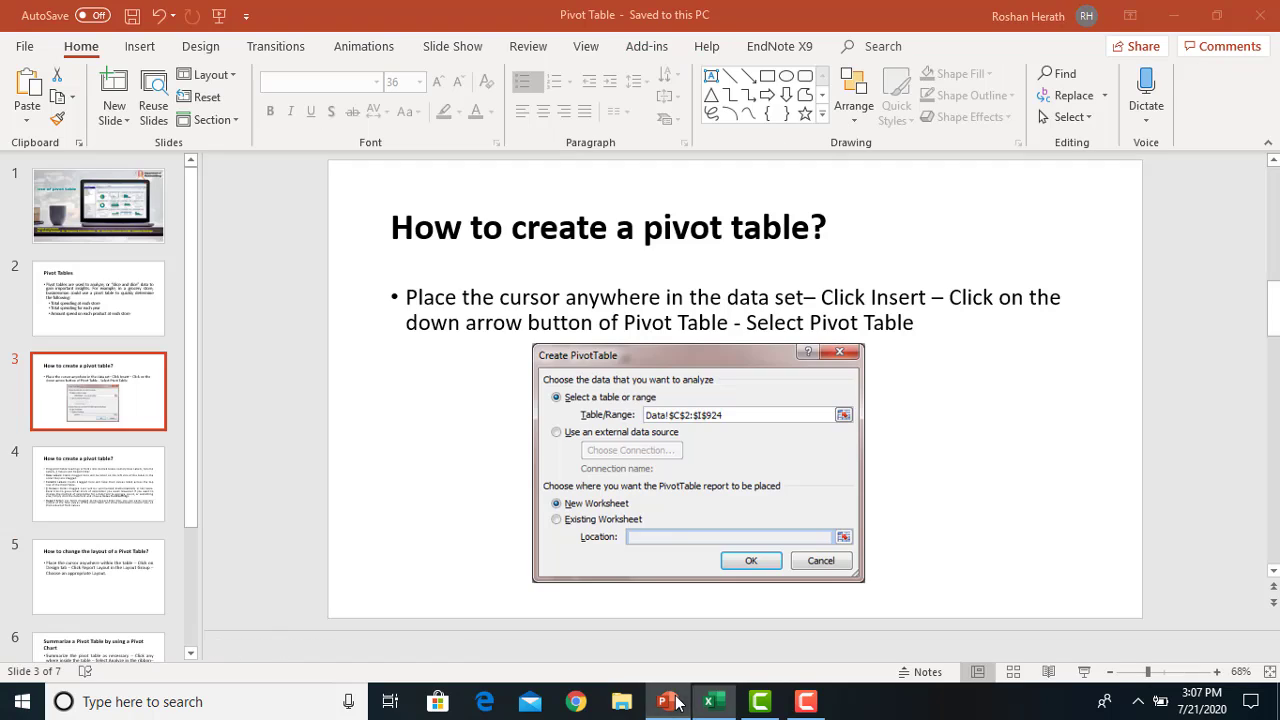
left_click(1086, 673)
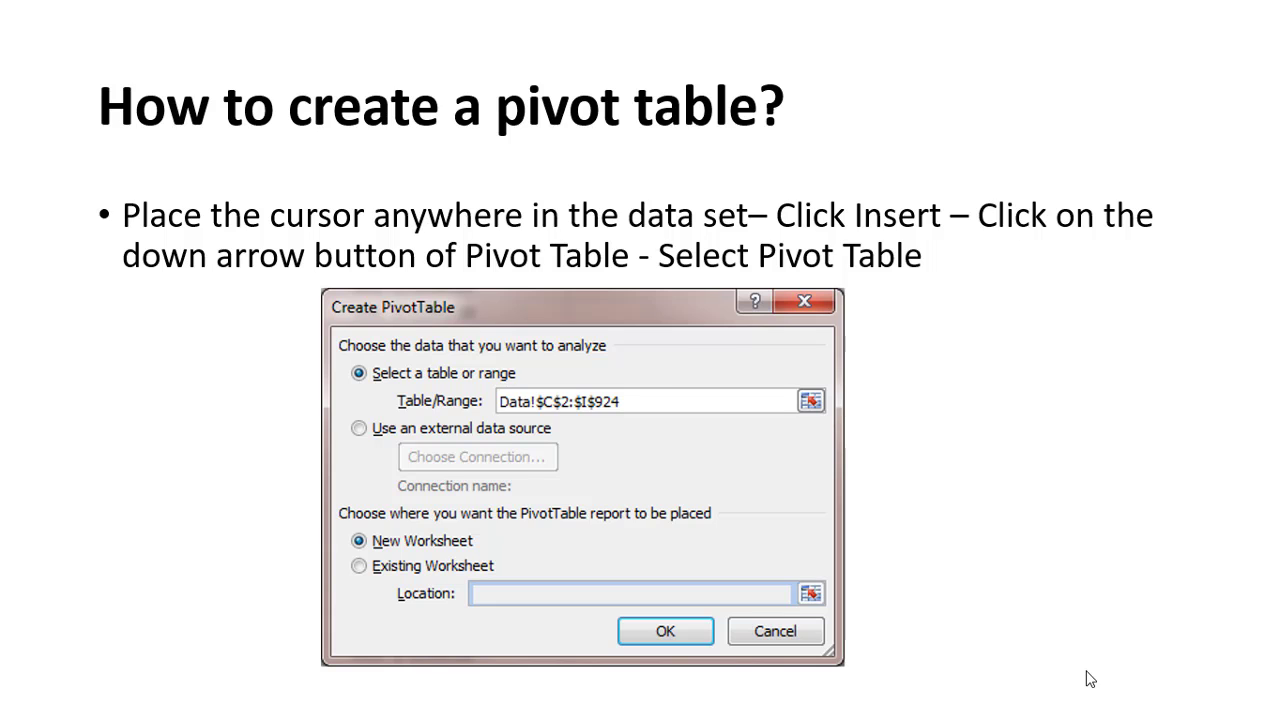
left_click(1090, 679)
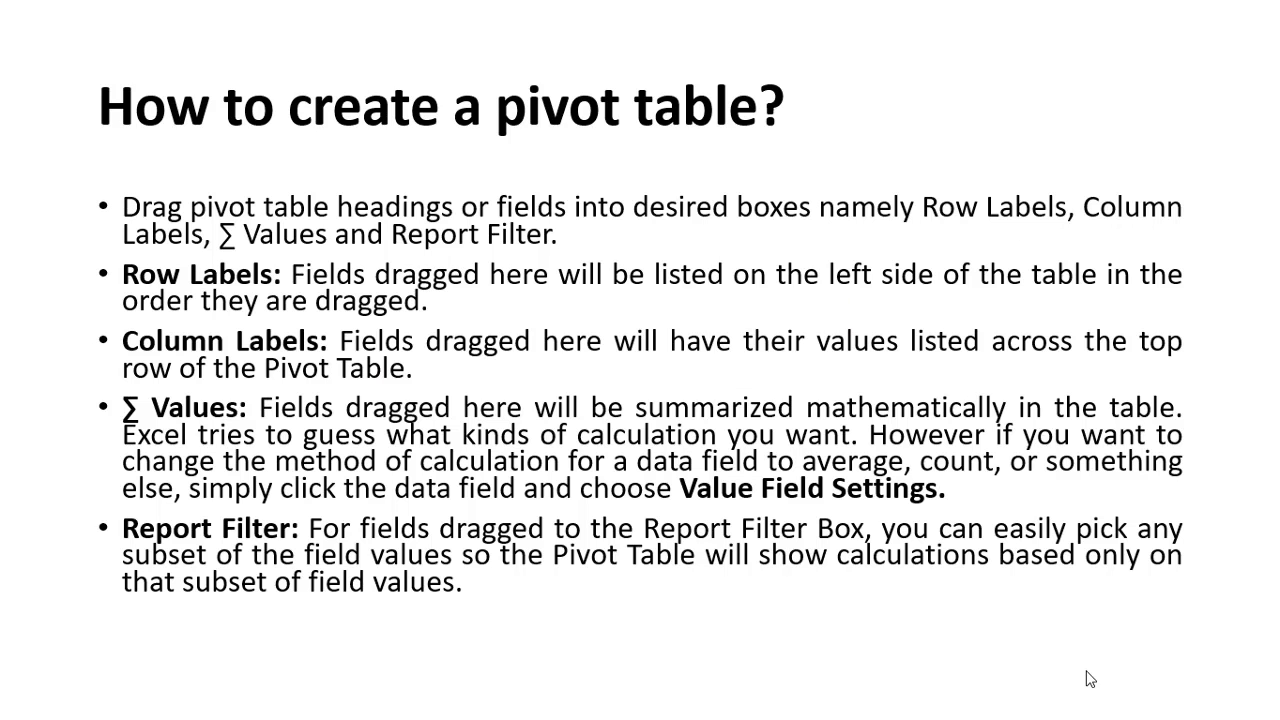
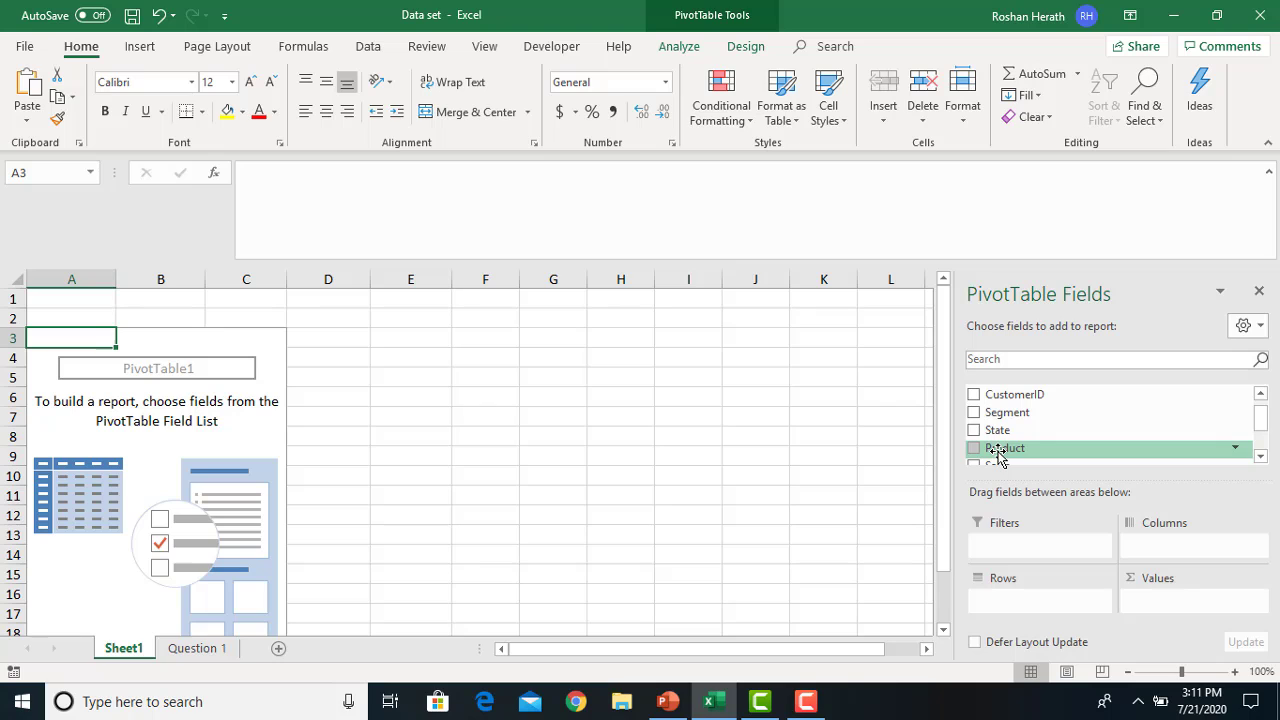
Lay out the empty PivotTable on Sheet1 with Product in the columns and State in the rows.
left_click_drag(998, 455, 1157, 551)
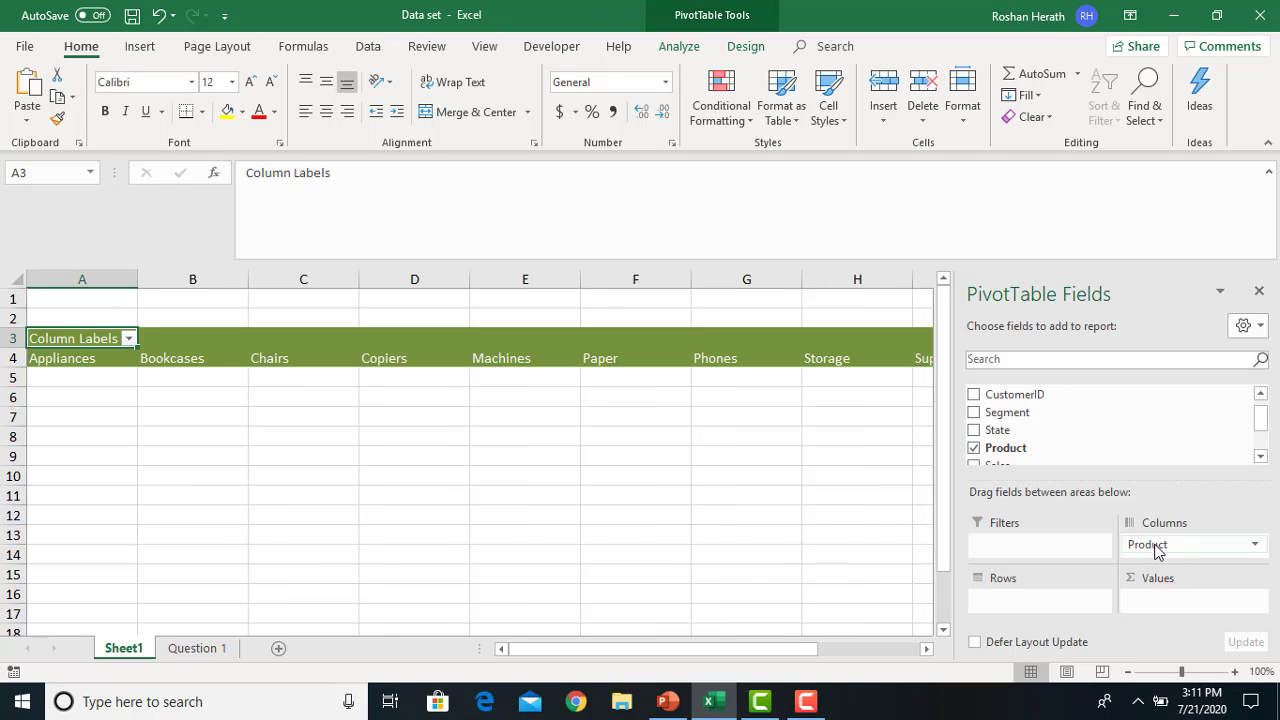
left_click(1260, 458)
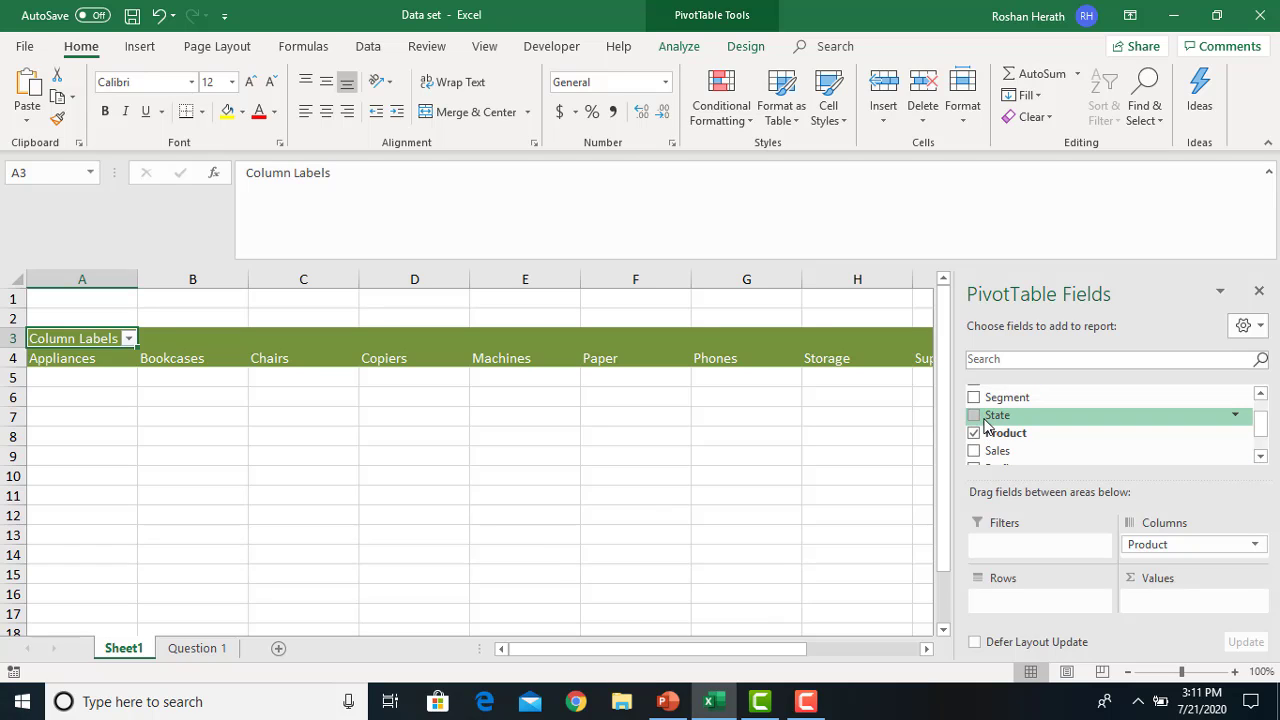
left_click_drag(986, 415, 990, 597)
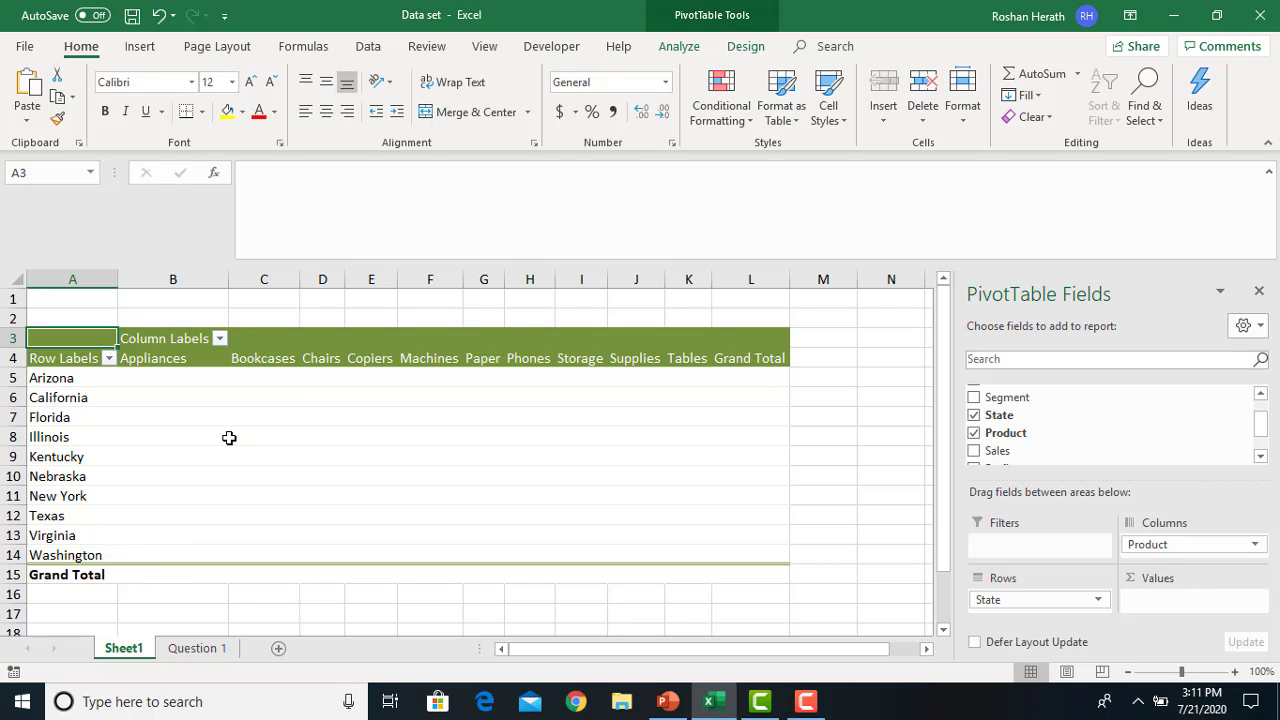
Add the Sales field as the summed values of the state-by-product PivotTable.
left_click(1261, 461)
left_click_drag(998, 436, 1146, 566)
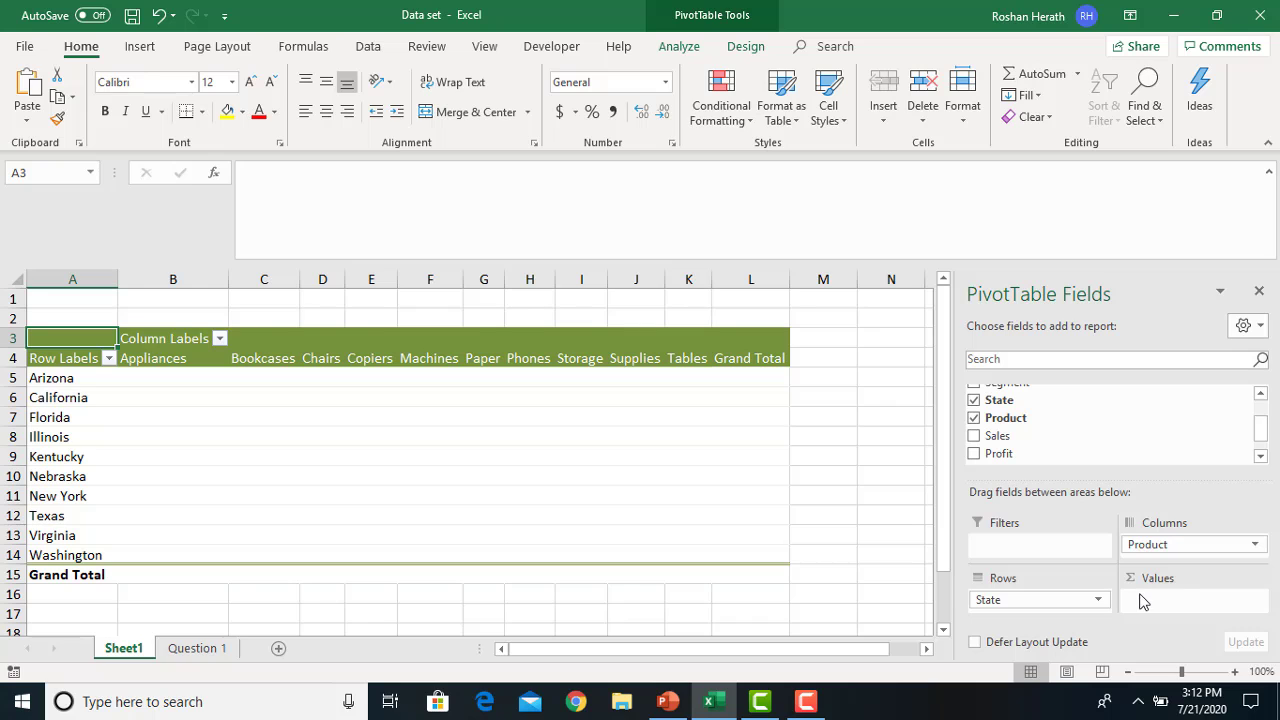
left_click_drag(997, 436, 1147, 604)
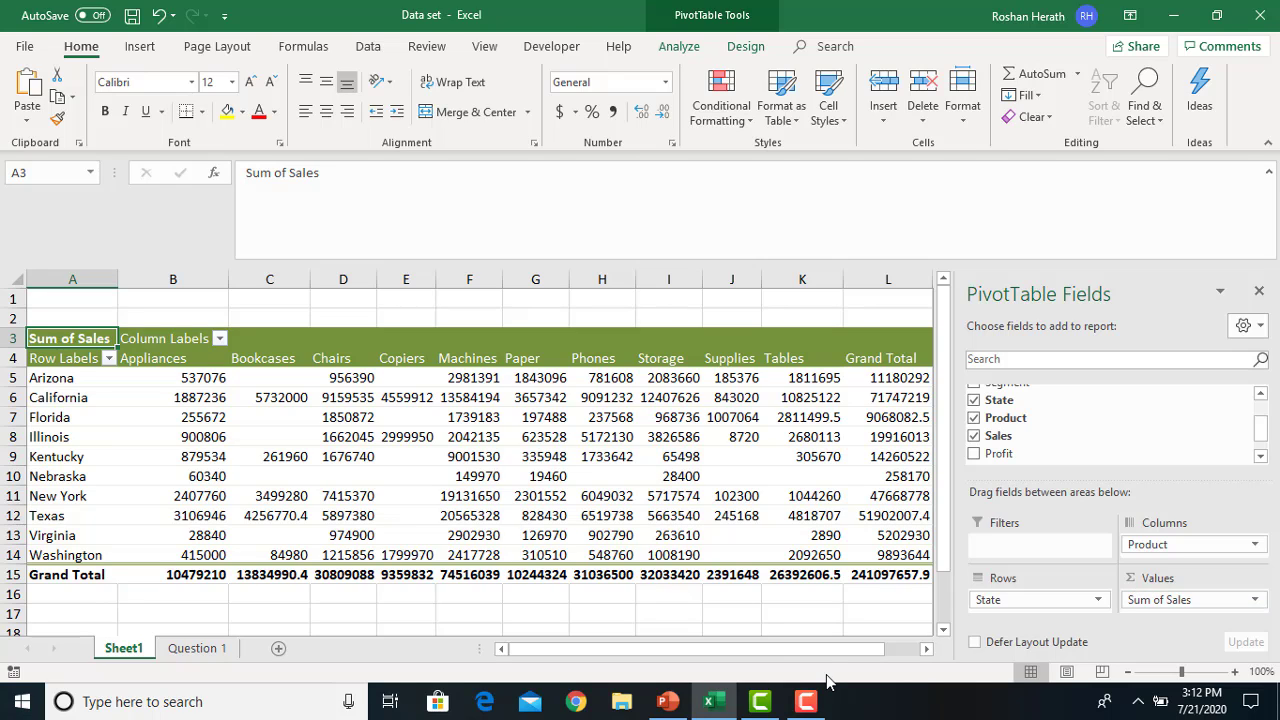
Add the Segment field as a report filter and filter the PivotTable to Consumer.
left_click(1262, 396)
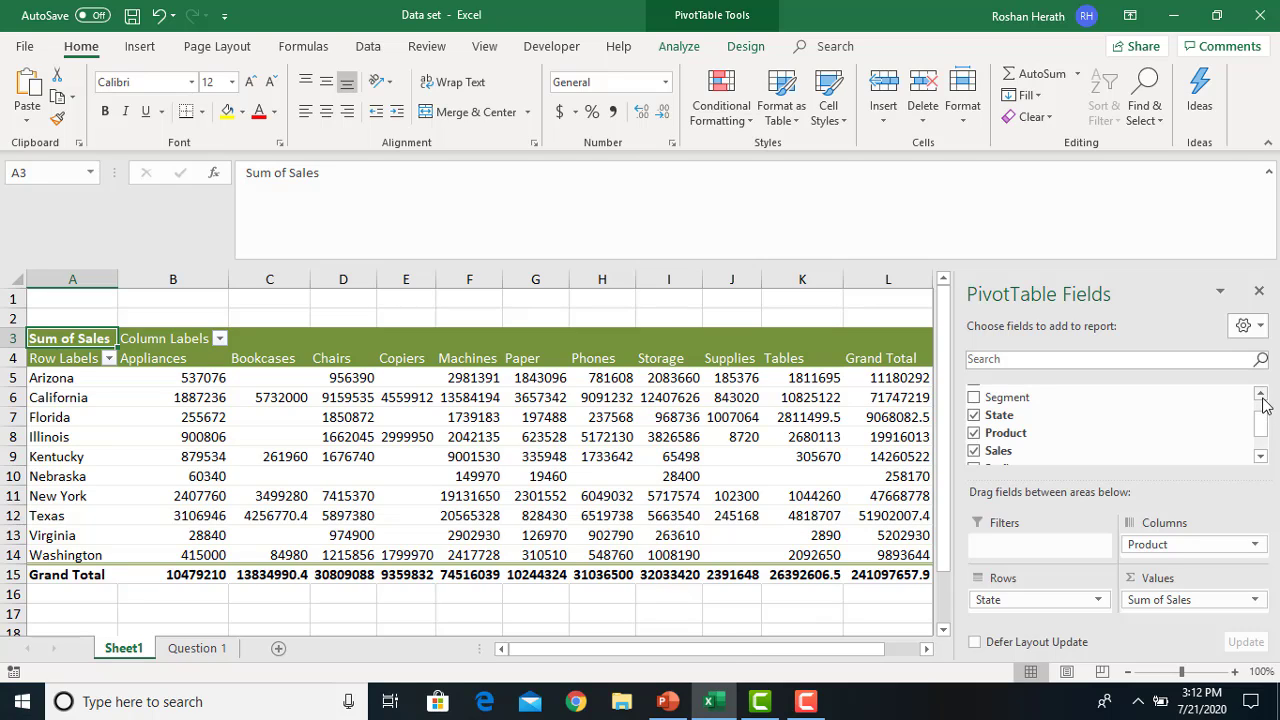
left_click(1262, 396)
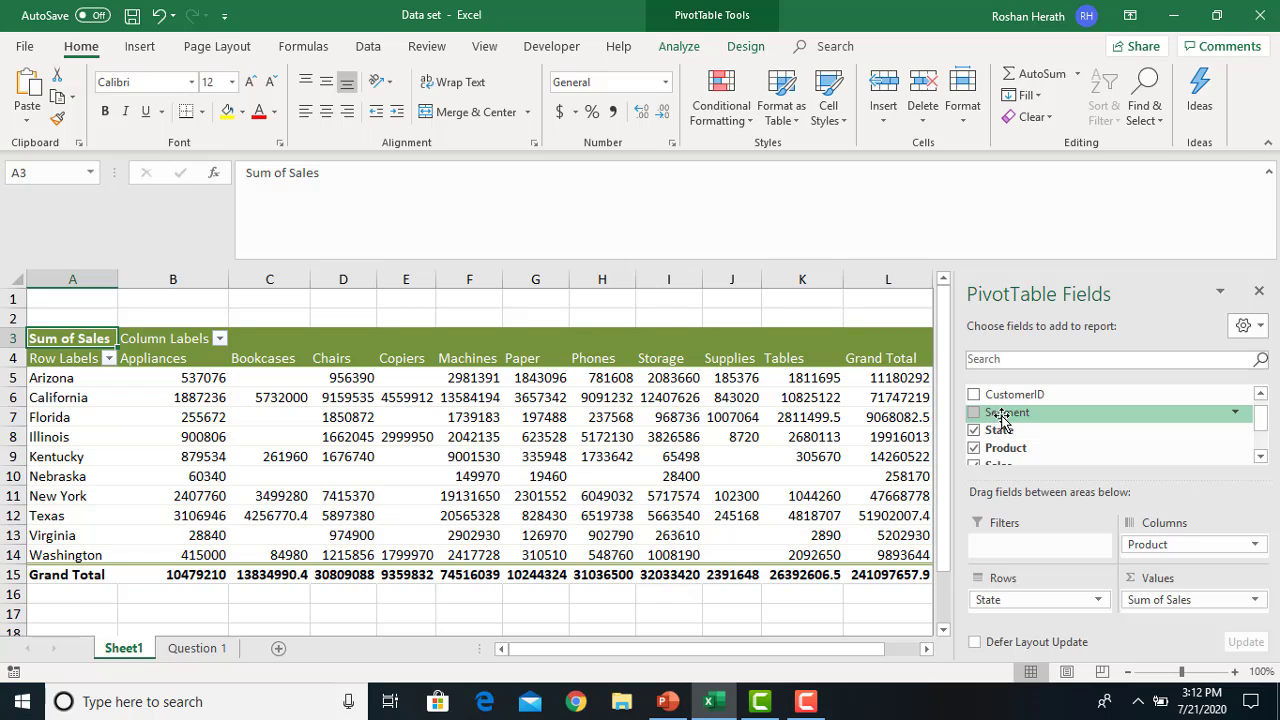
left_click_drag(1001, 414, 997, 545)
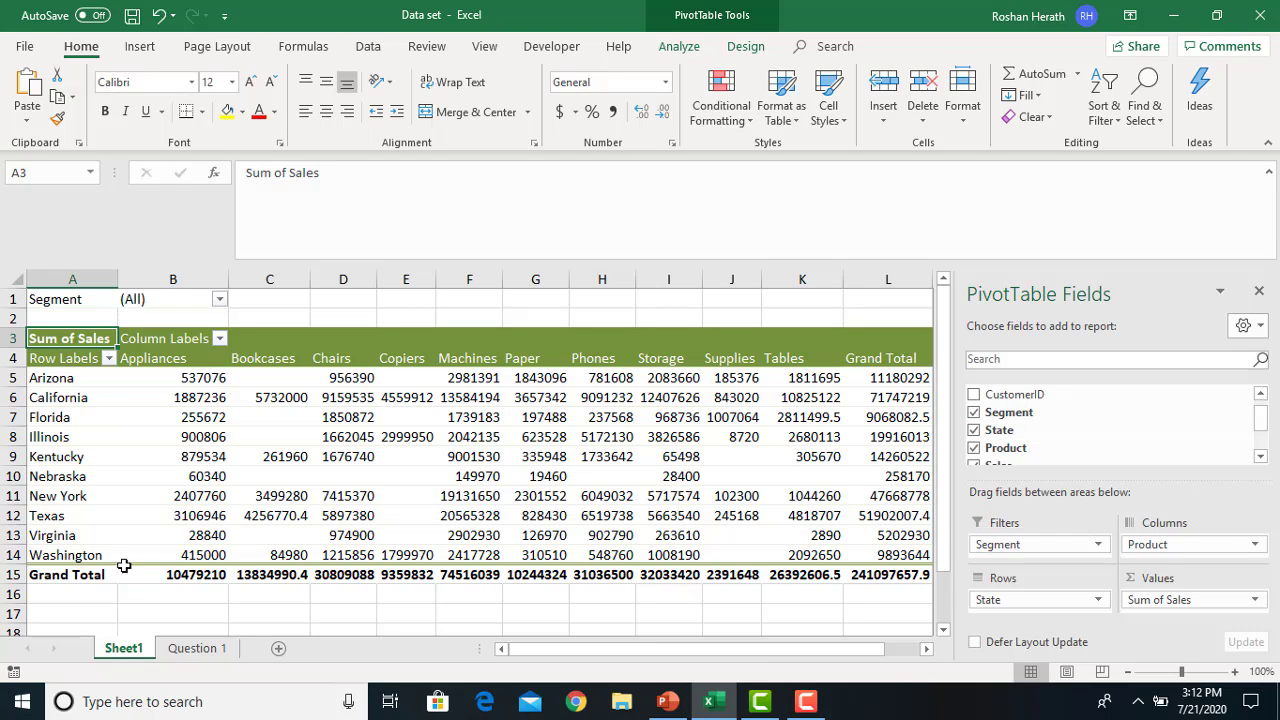
left_click(218, 300)
left_click(55, 359)
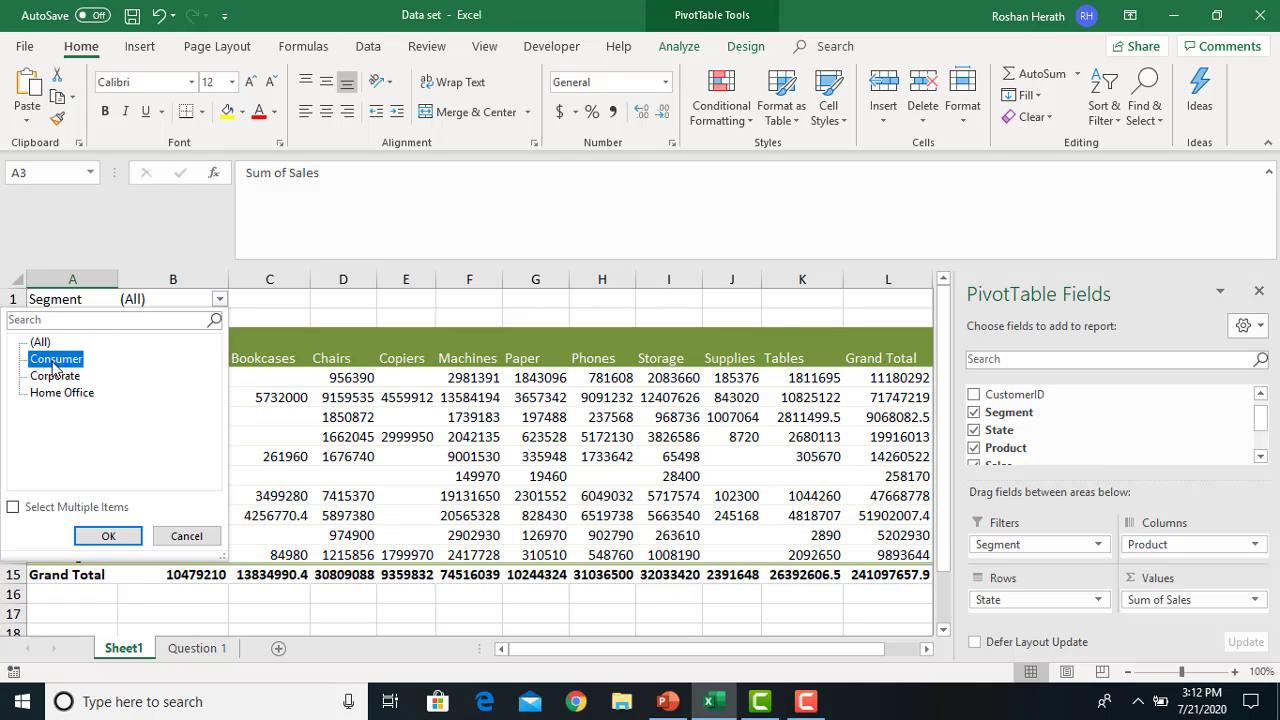
left_click(105, 538)
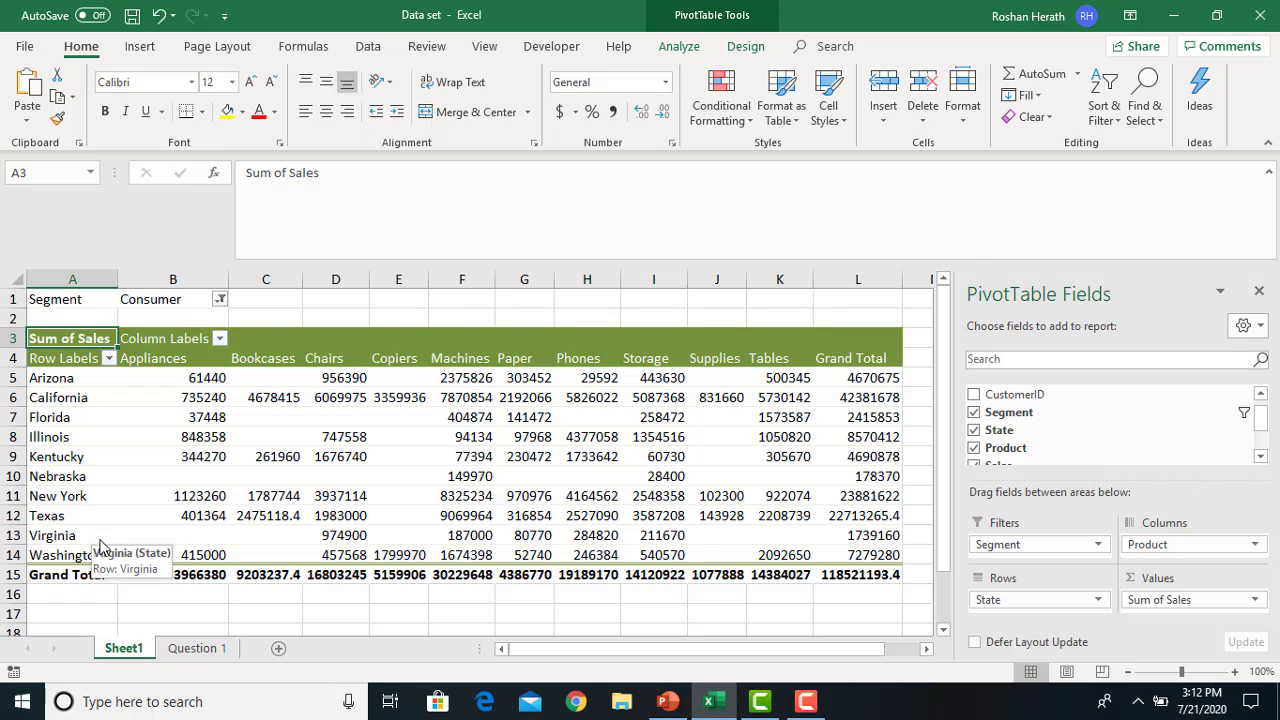
Filter the PivotTable's Segment report filter to Home Office.
left_click(219, 300)
left_click(62, 392)
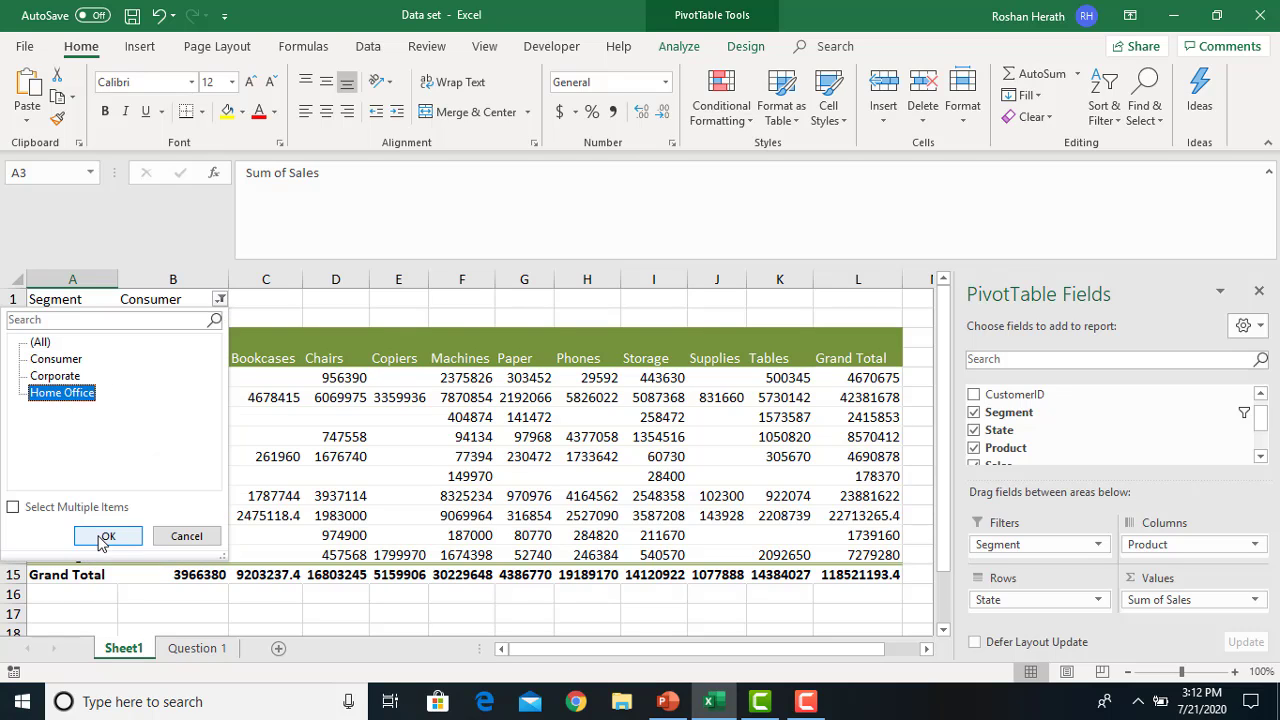
left_click(95, 536)
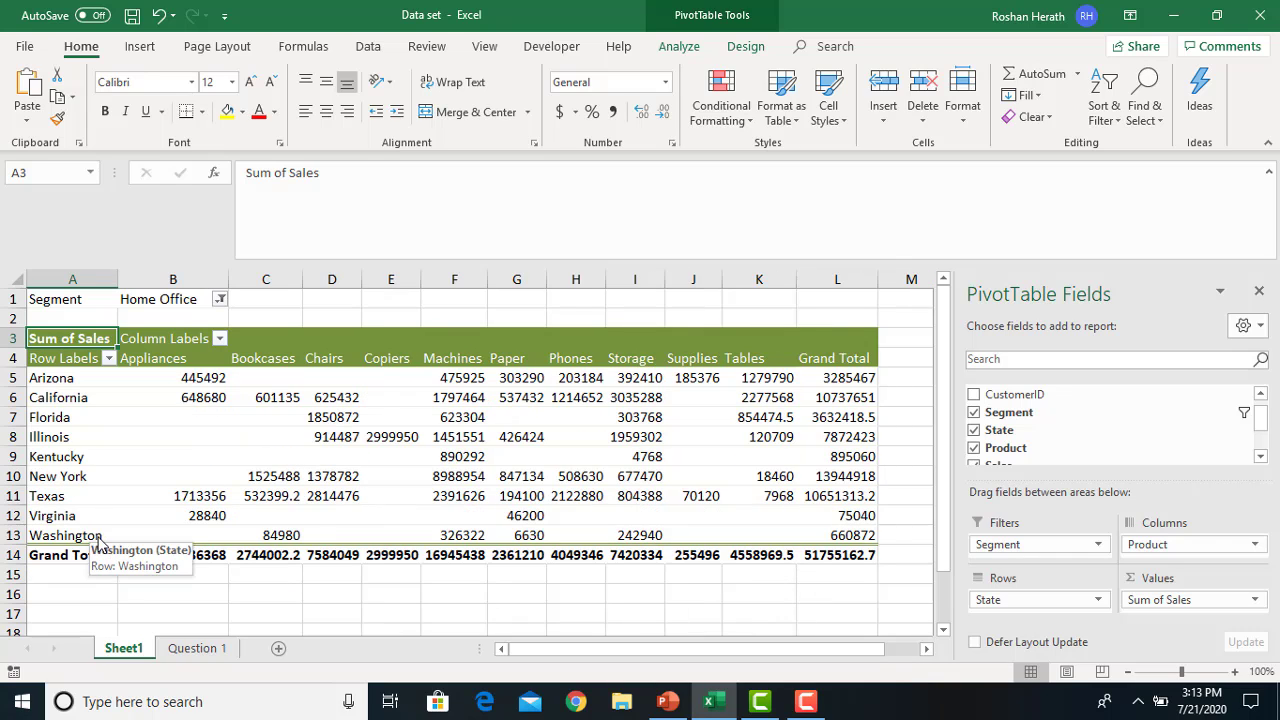
Reset the Segment report filter to (All) so the PivotTable covers every segment.
left_click(219, 300)
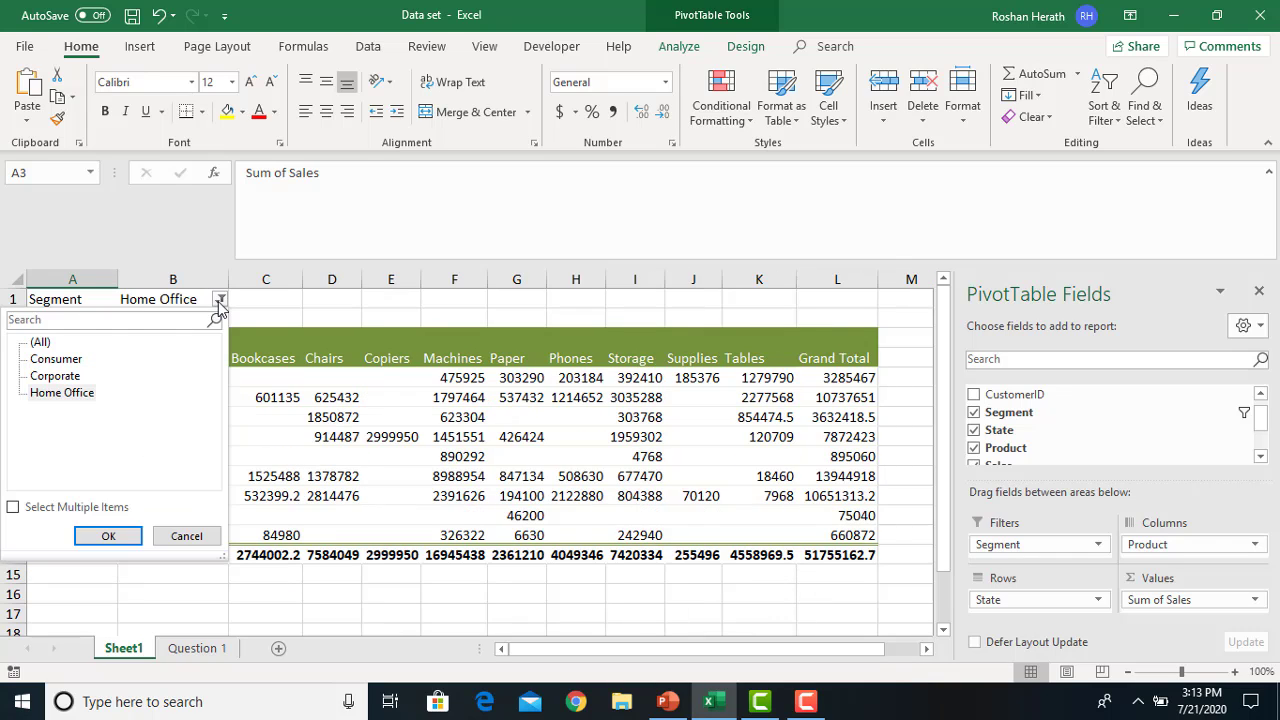
left_click(42, 343)
left_click(106, 538)
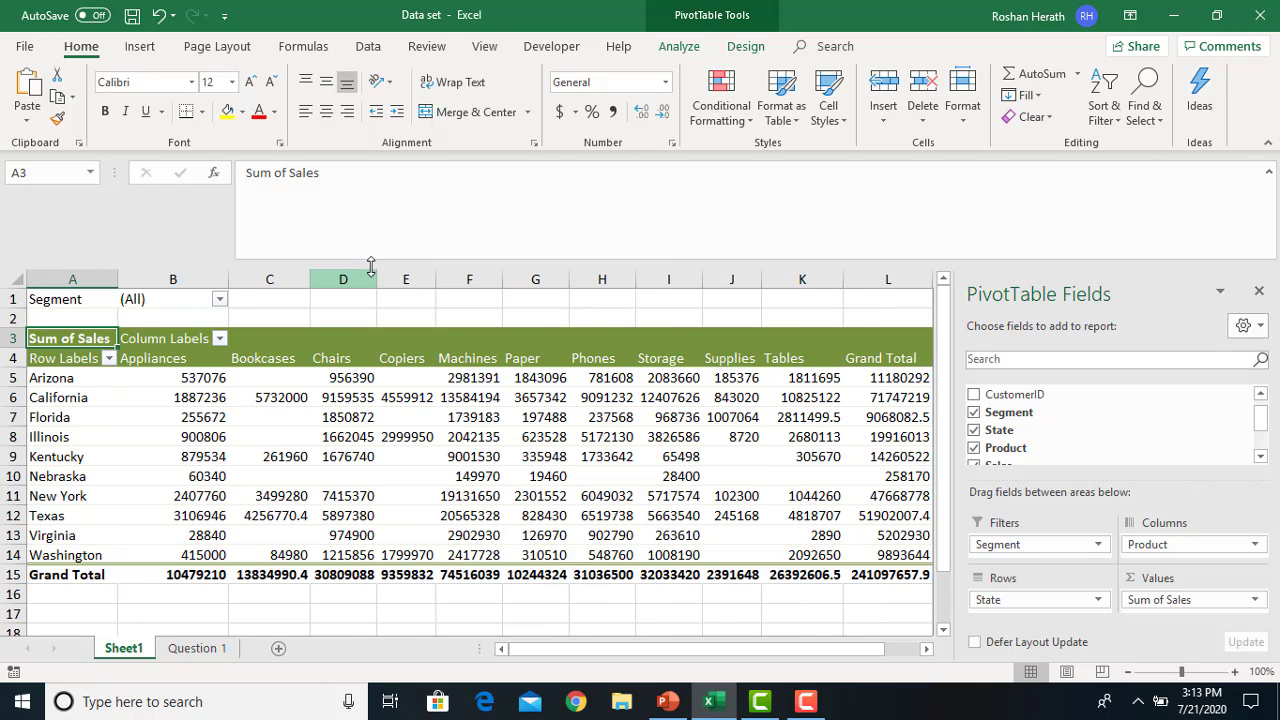
Review the summary functions for the Sales value field and summarise it by Average.
mouse_move(771, 536)
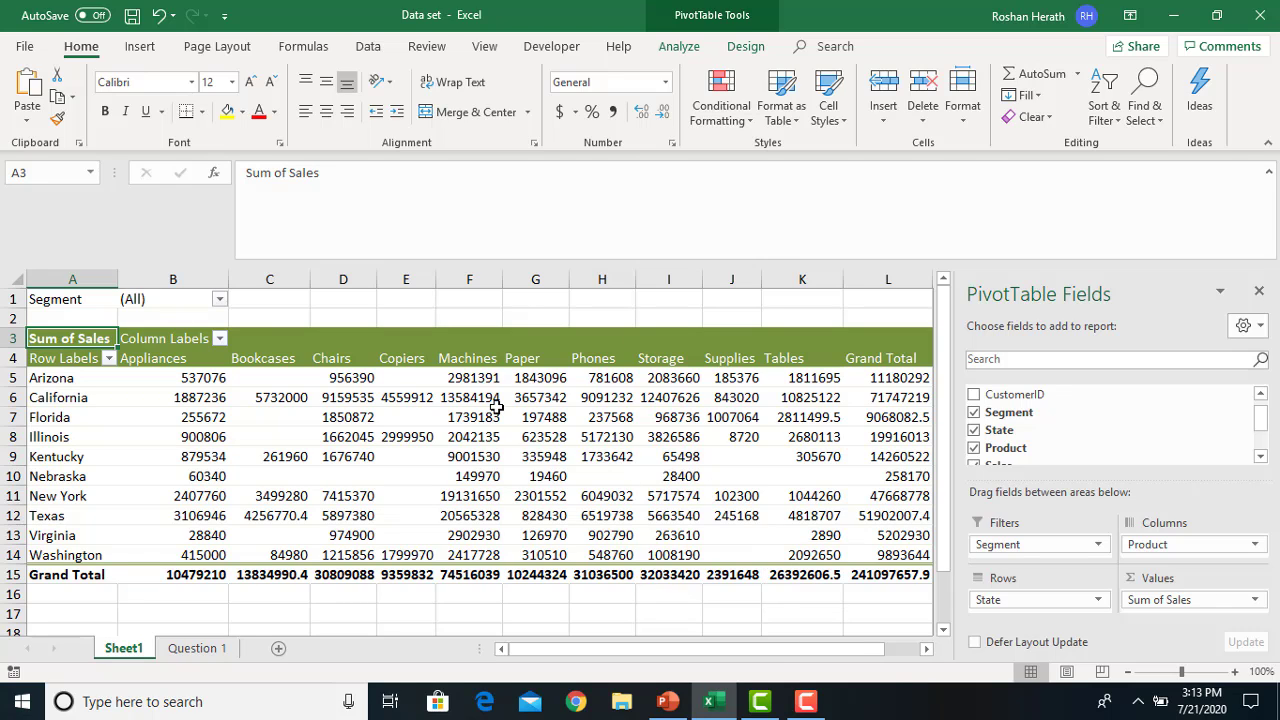
left_click(1256, 601)
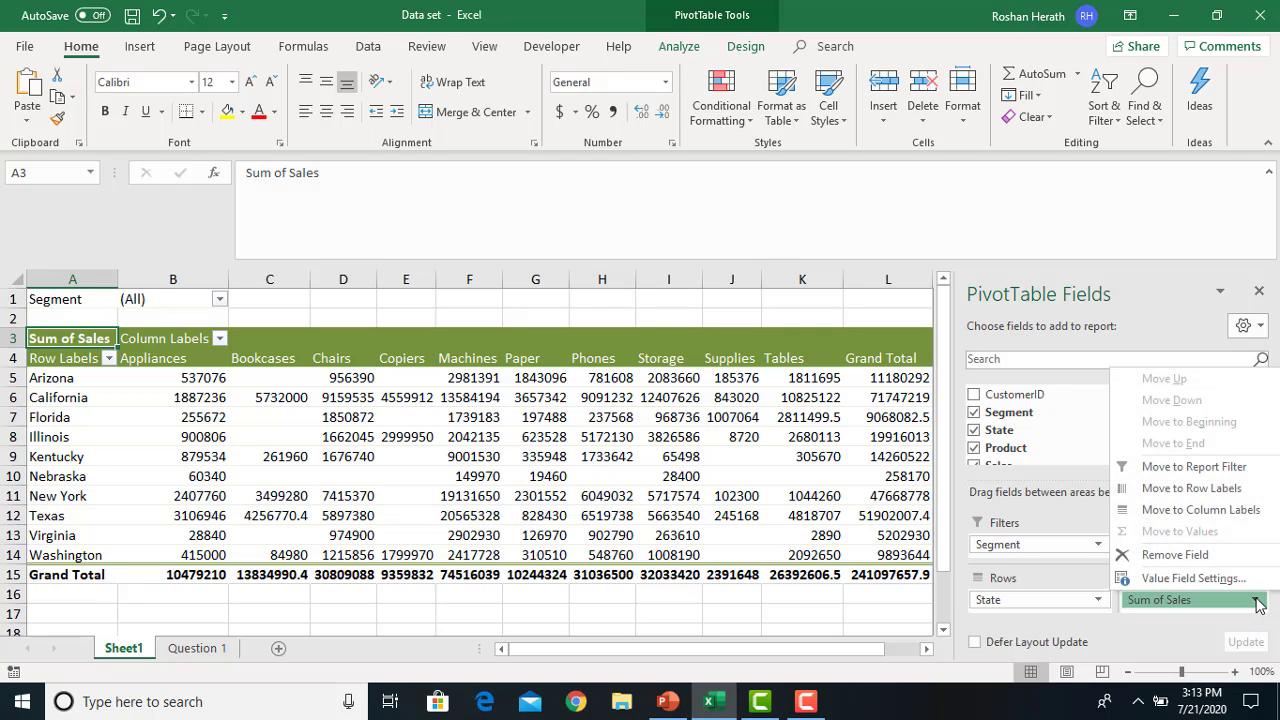
left_click(1257, 601)
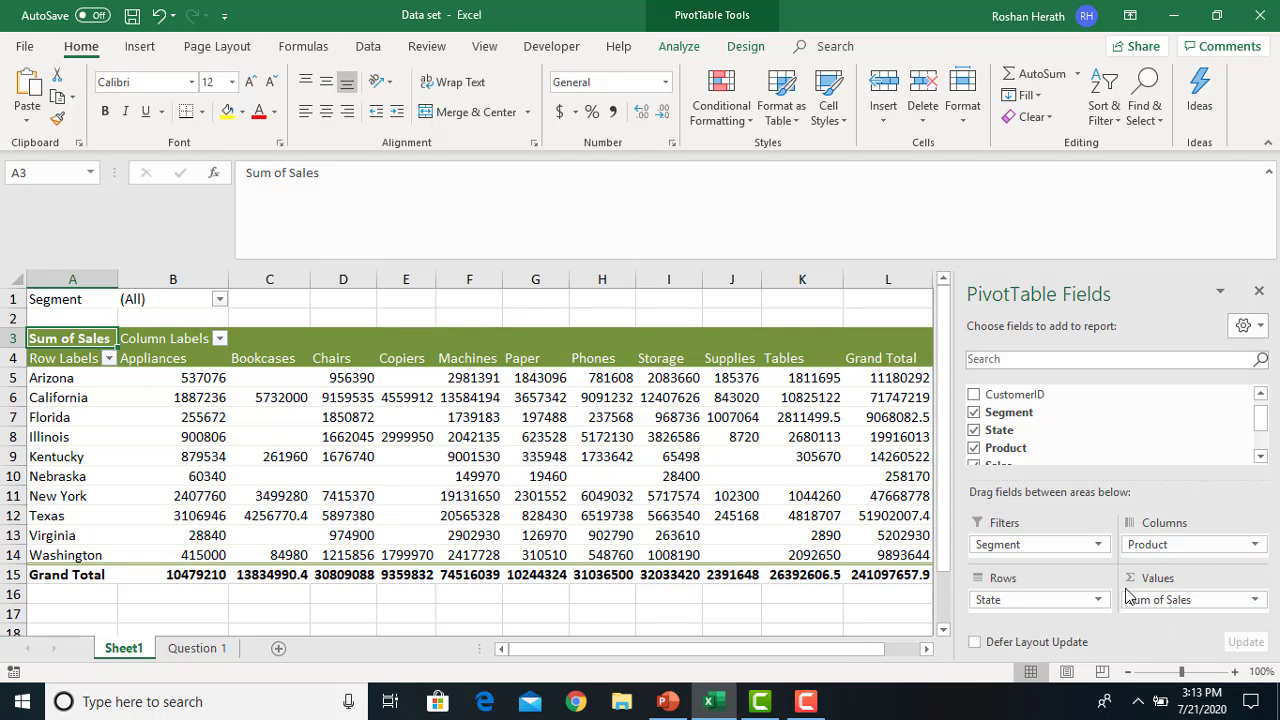
left_click(1256, 601)
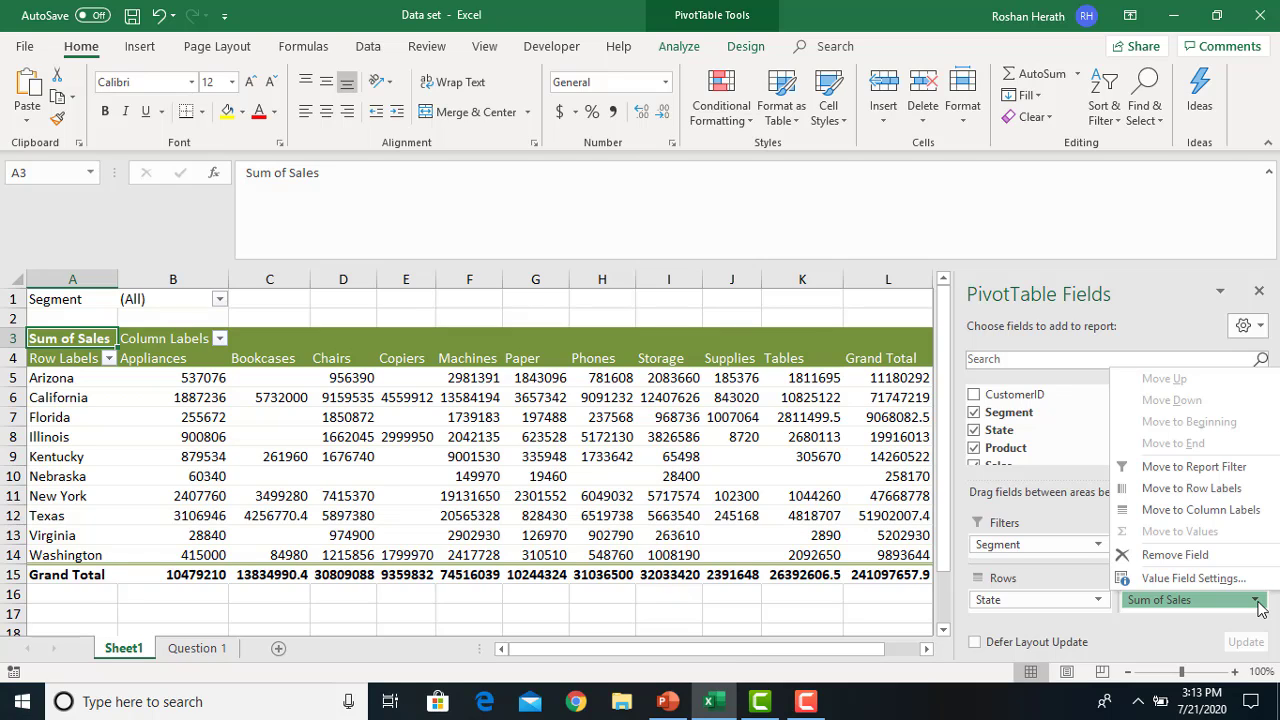
left_click(1162, 582)
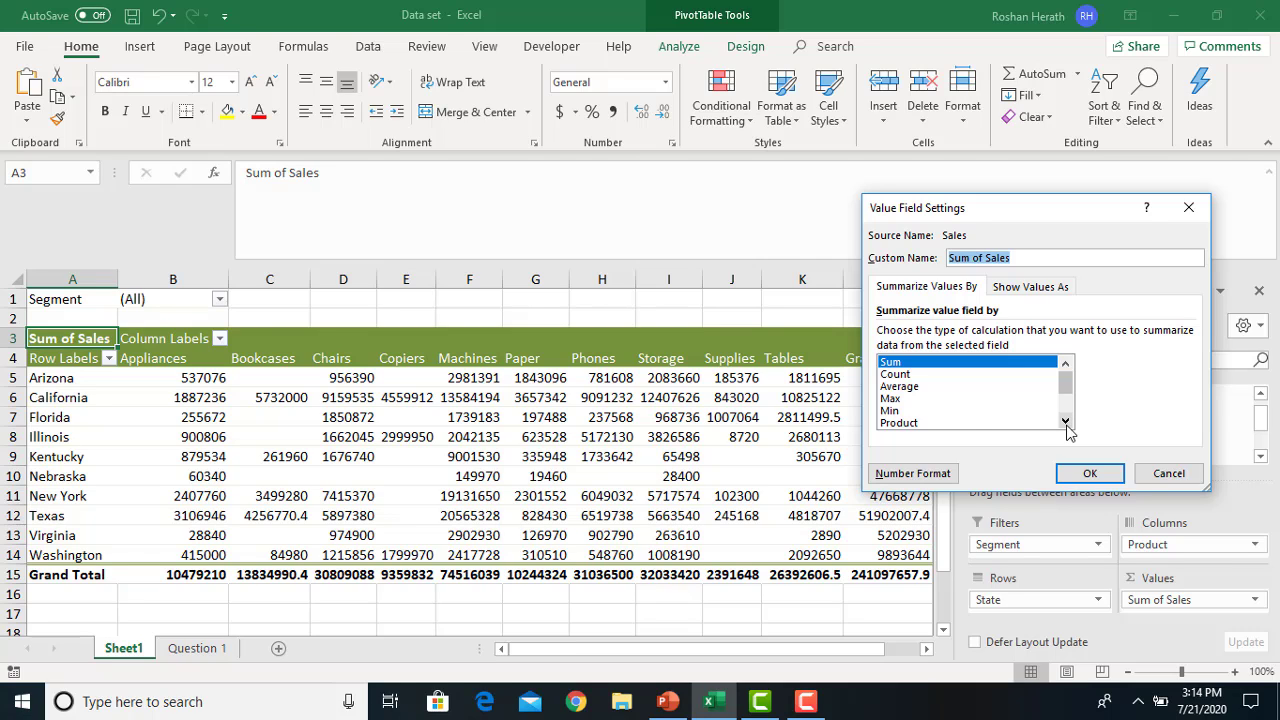
left_click(903, 388)
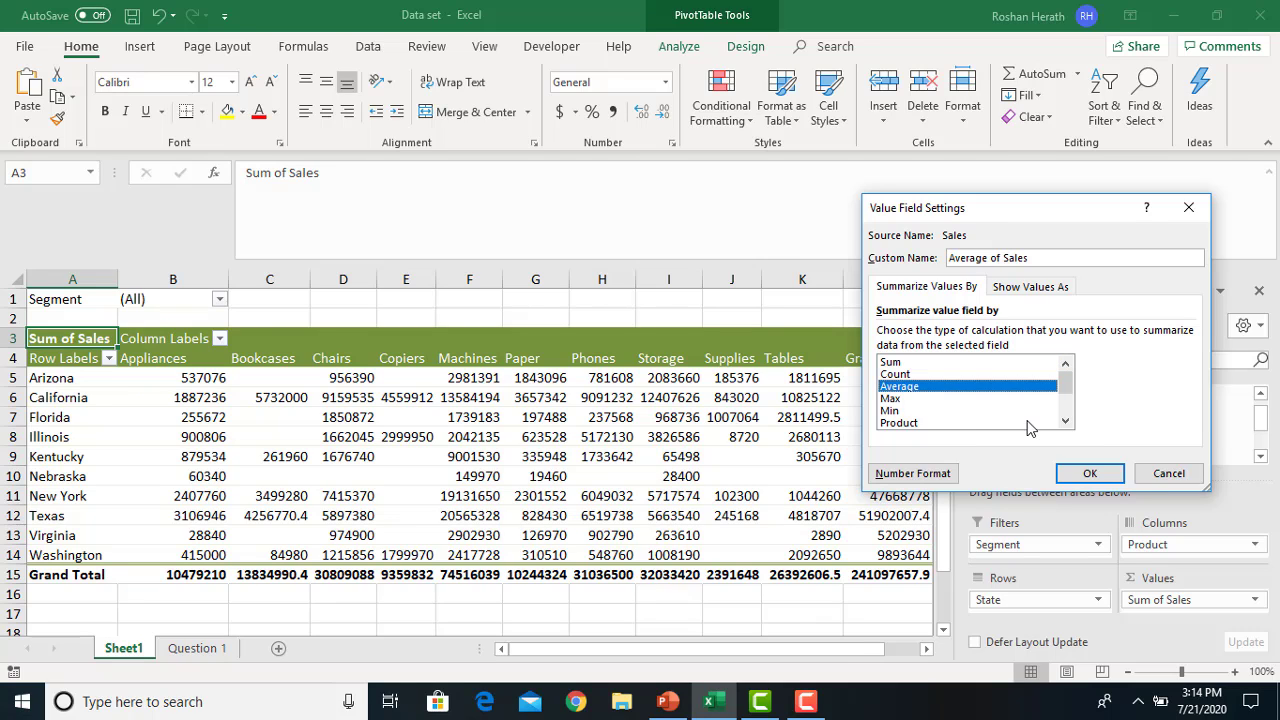
left_click(890, 399)
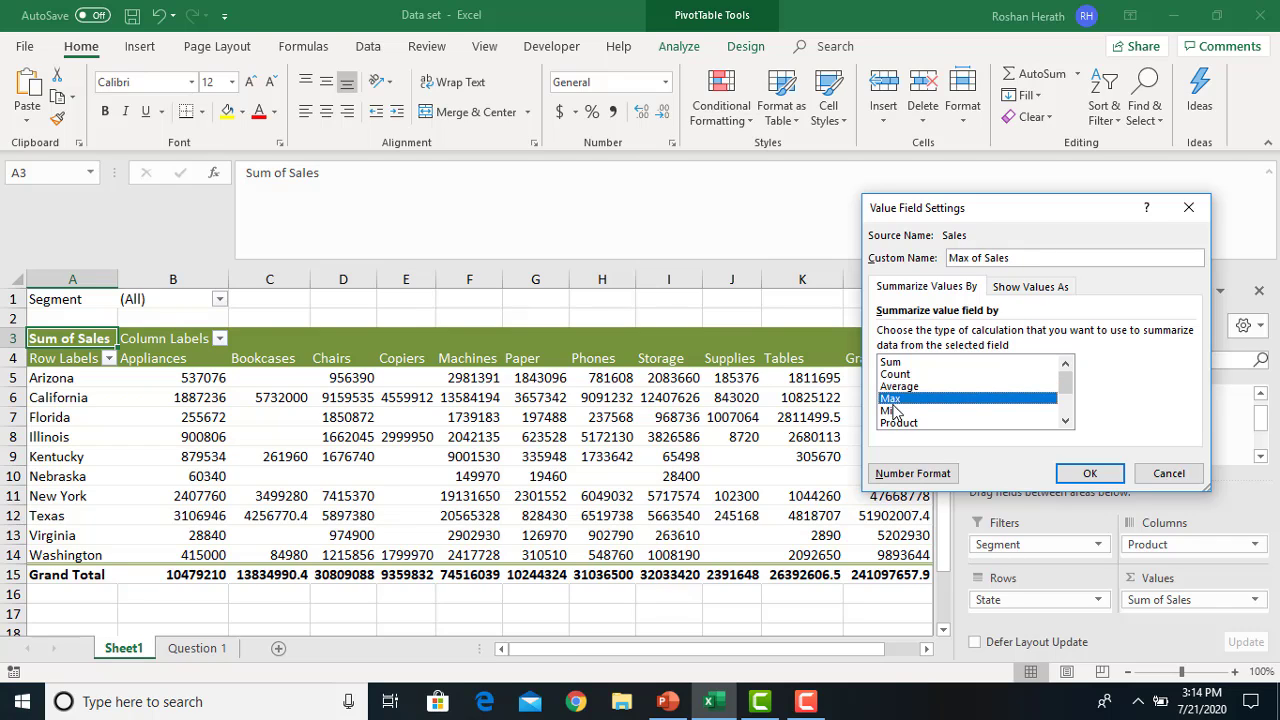
left_click(897, 423)
left_click(1066, 424)
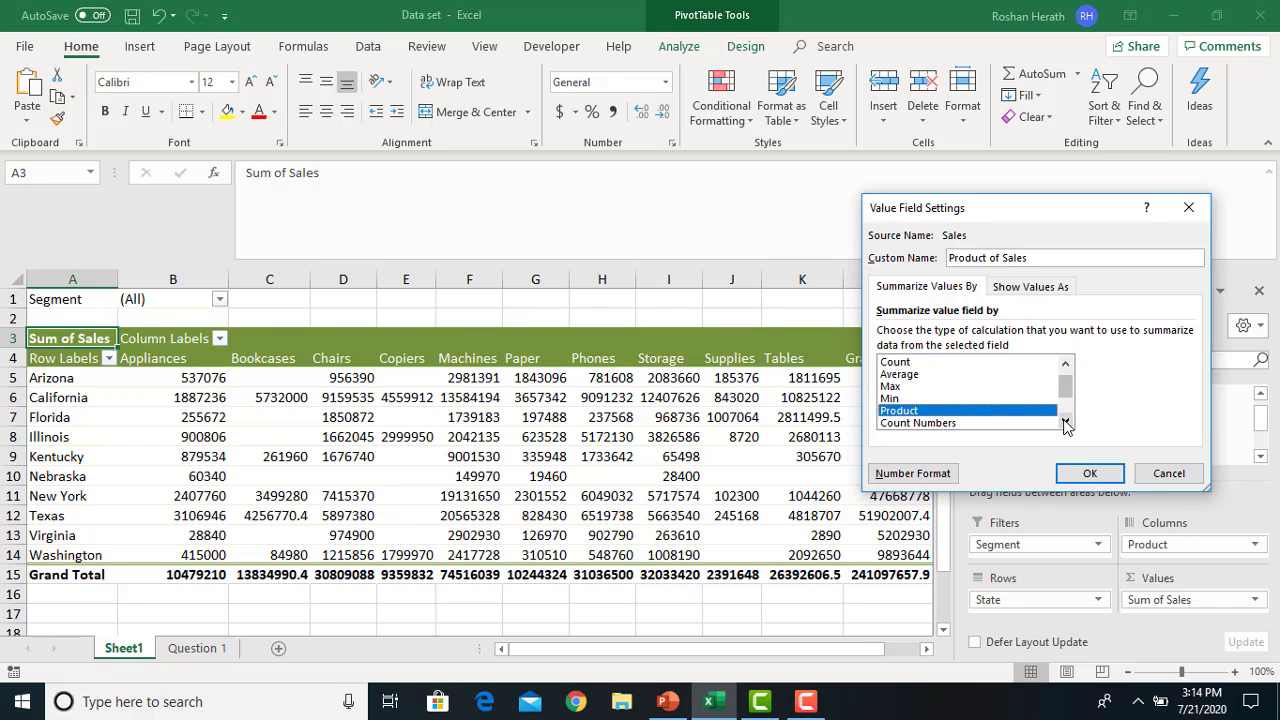
left_click(1066, 424)
left_click(1066, 424)
left_click(1066, 424)
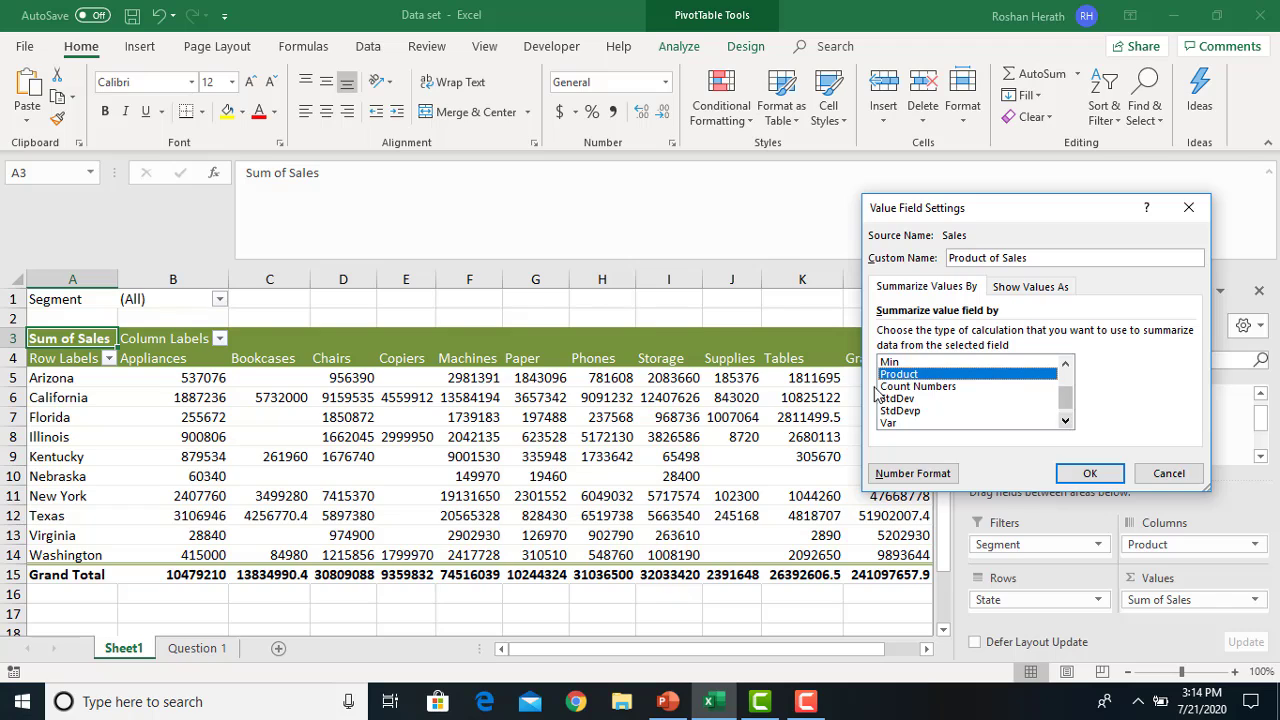
left_click(1066, 388)
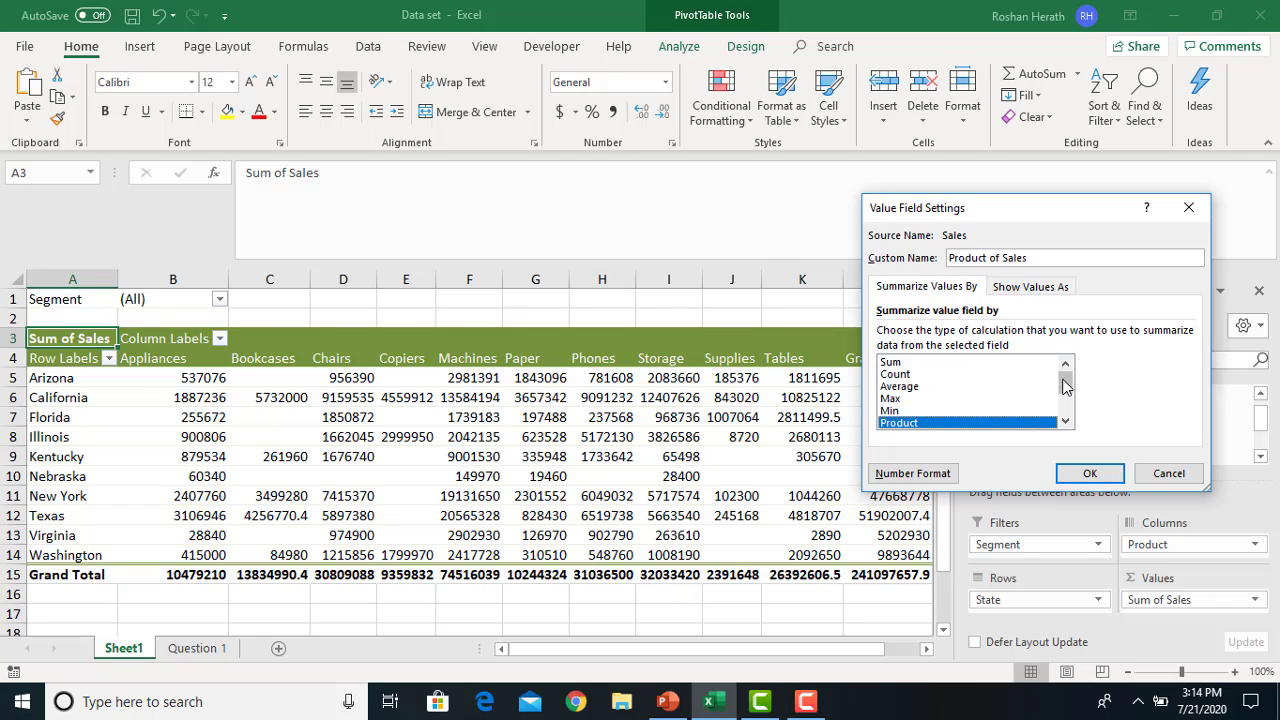
left_click(899, 387)
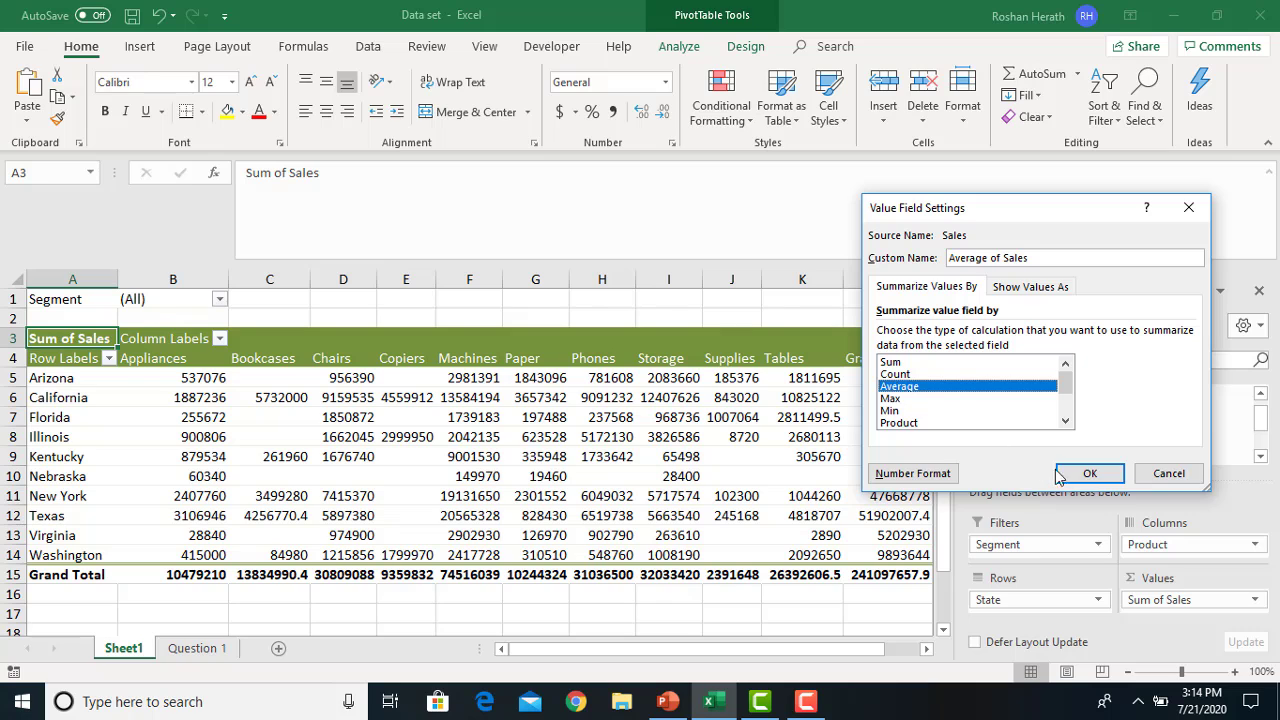
left_click(1087, 474)
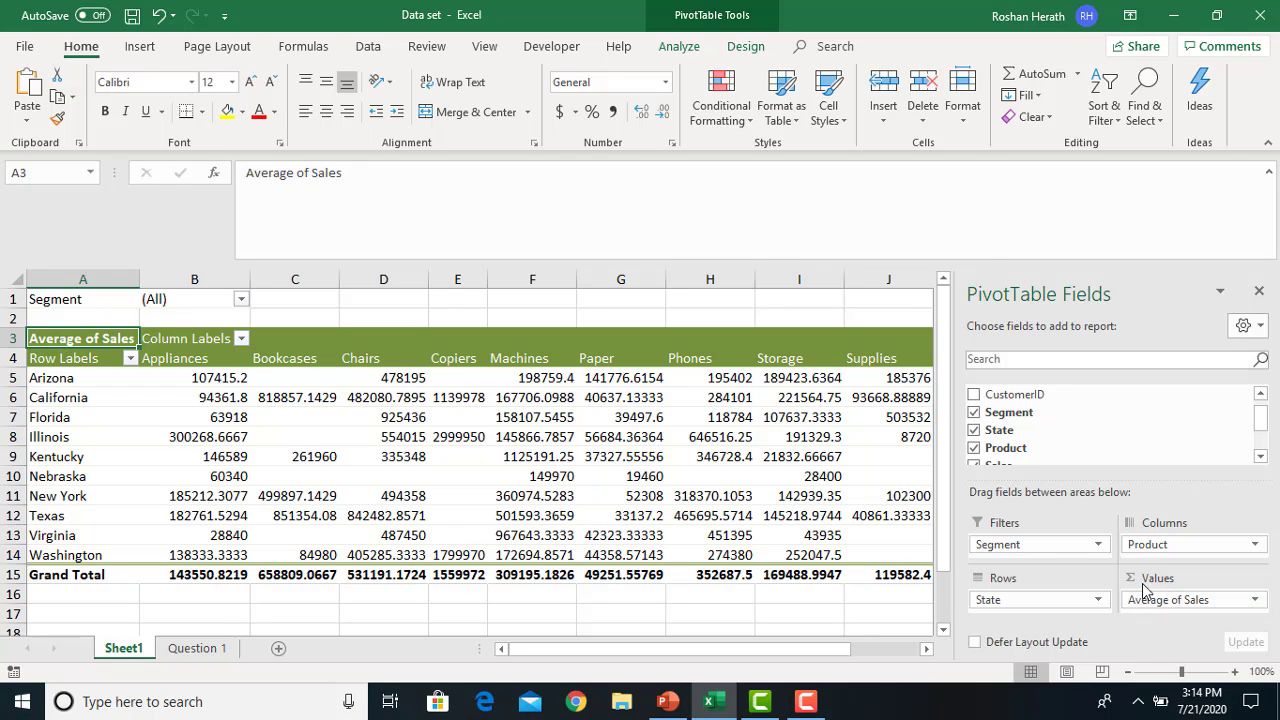
Format the Sales value field as Number with 2 decimal places, a 1000 separator and black negatives in parentheses.
left_click(1257, 600)
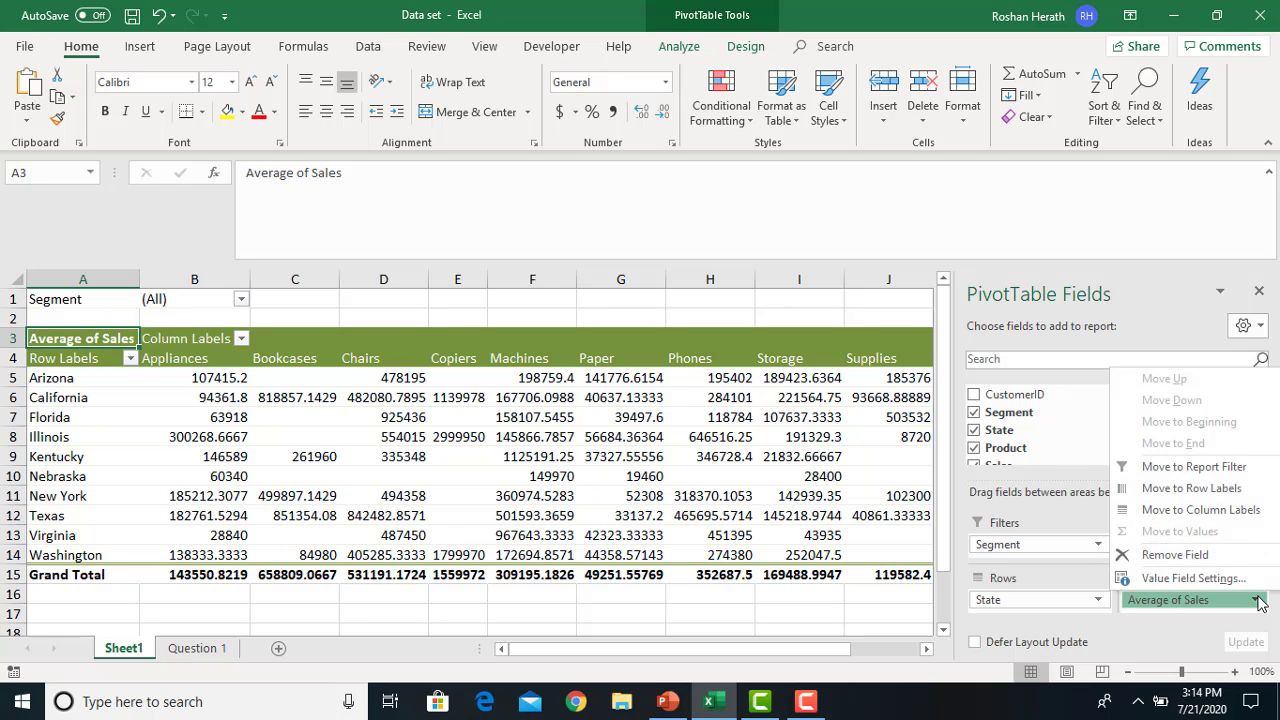
left_click(1194, 578)
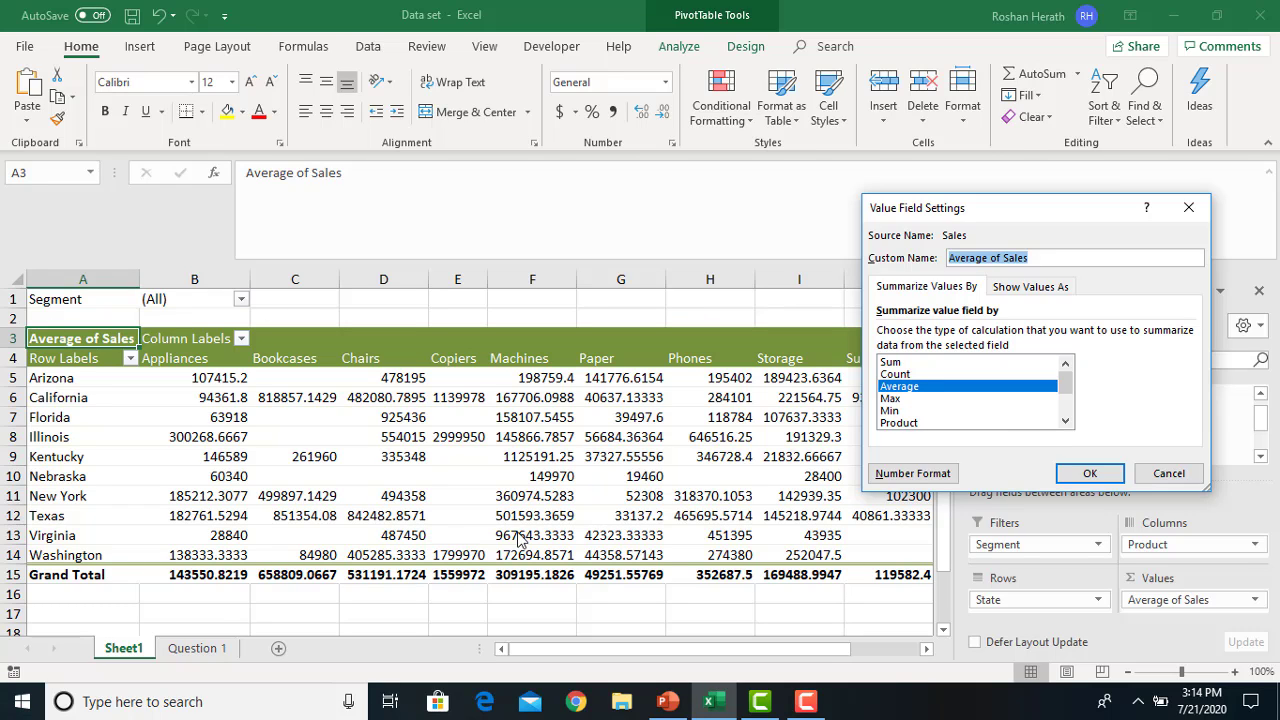
left_click(895, 477)
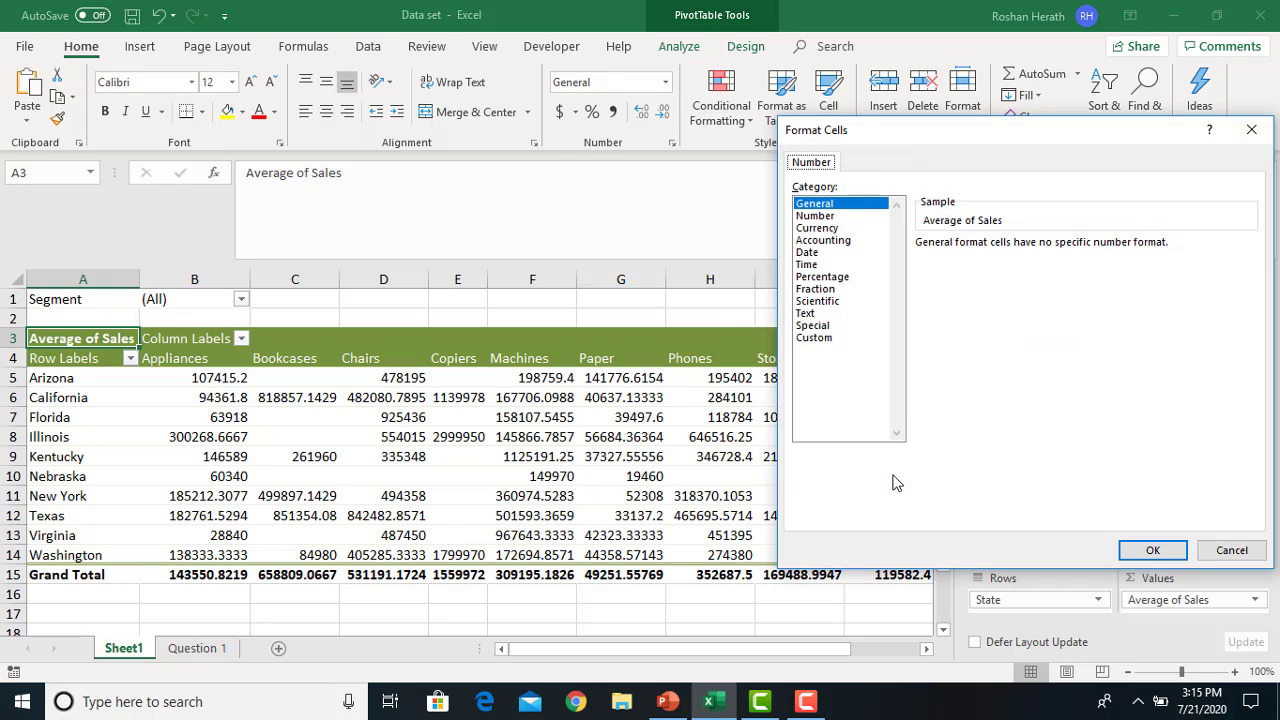
left_click(812, 217)
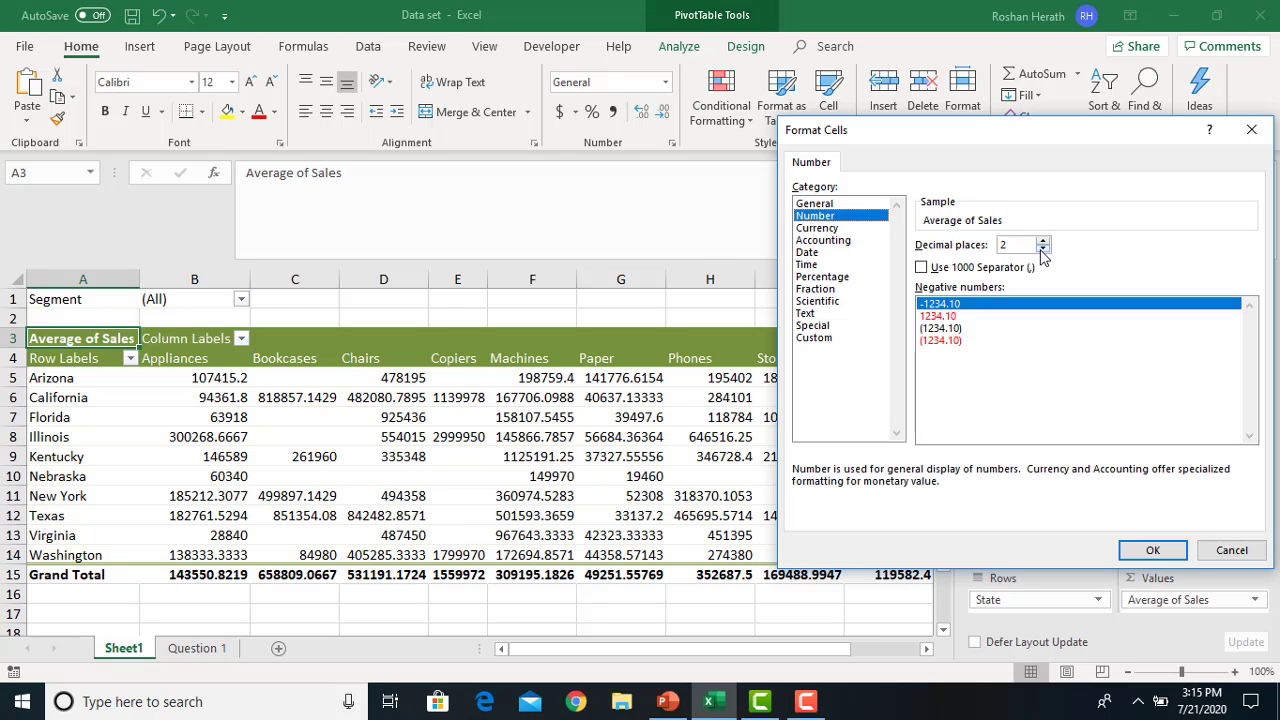
left_click(946, 332)
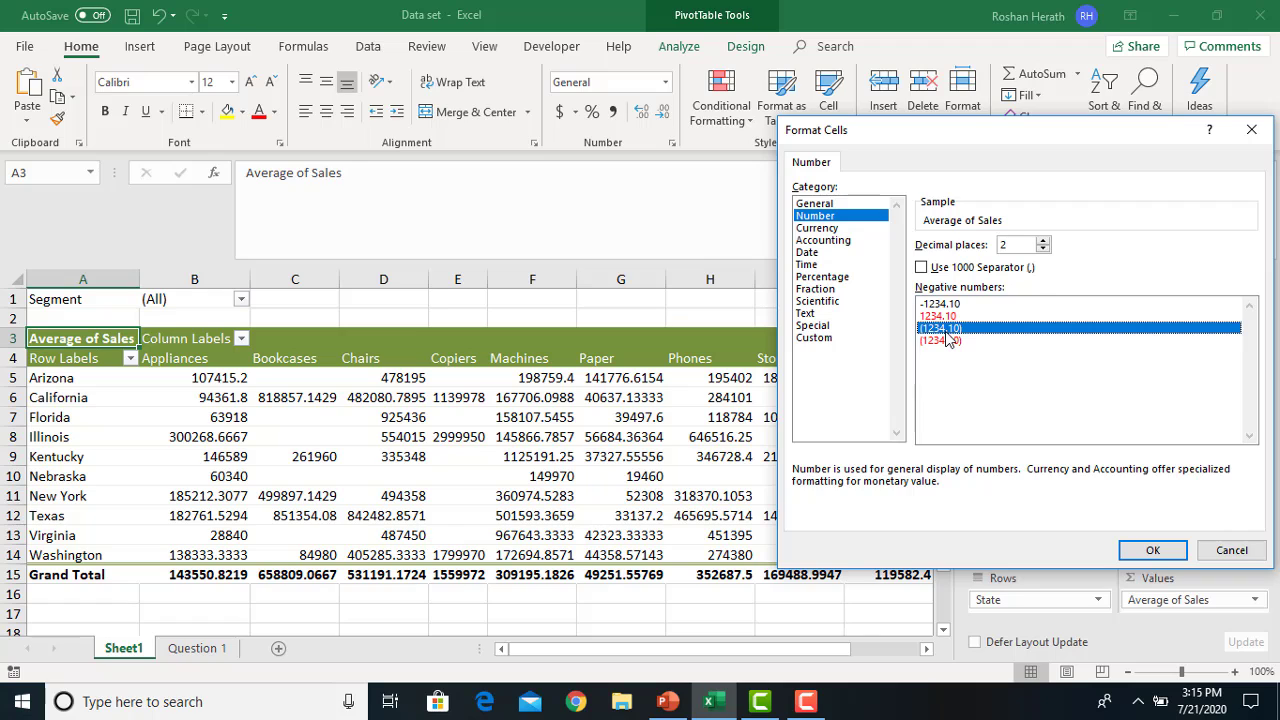
left_click(921, 268)
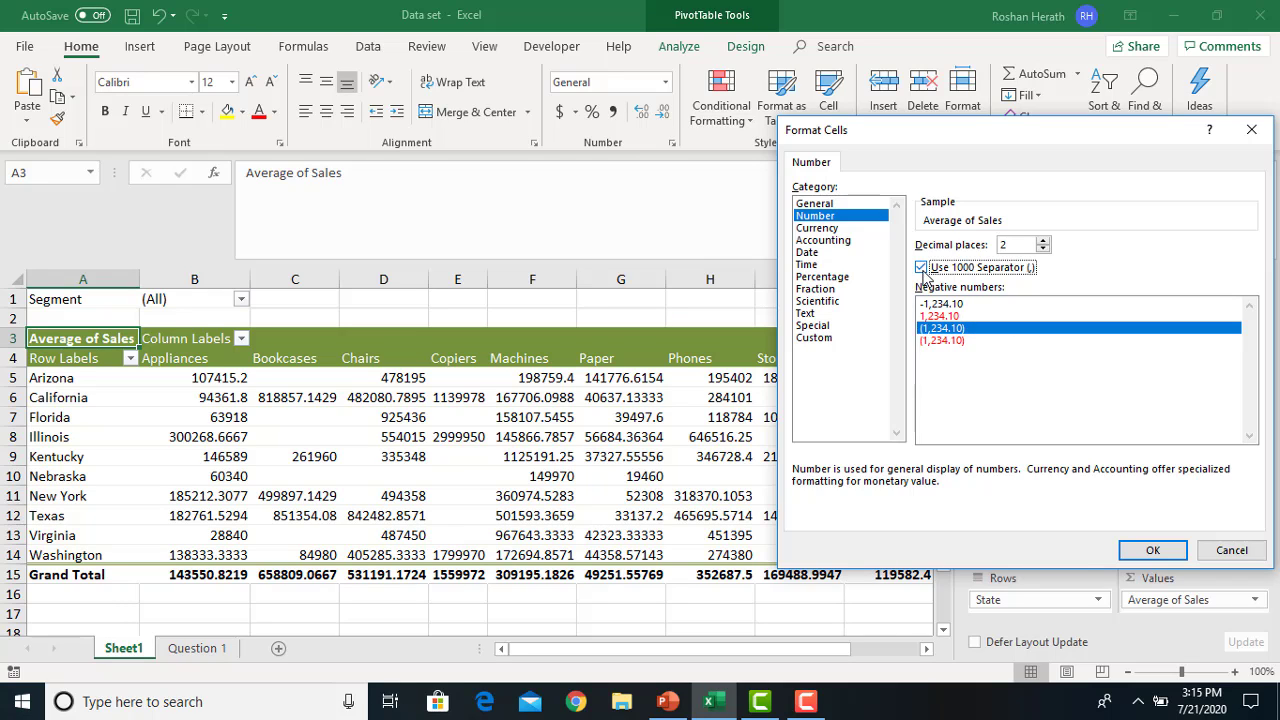
left_click(1150, 550)
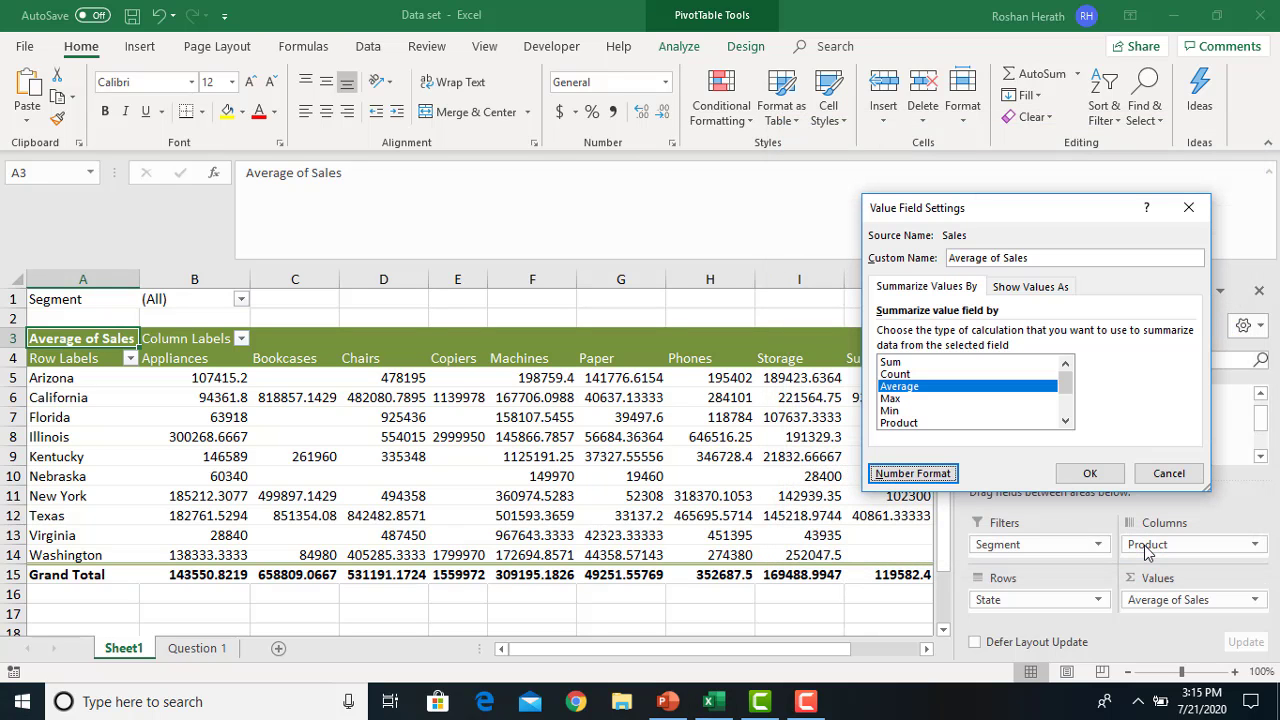
left_click(1090, 474)
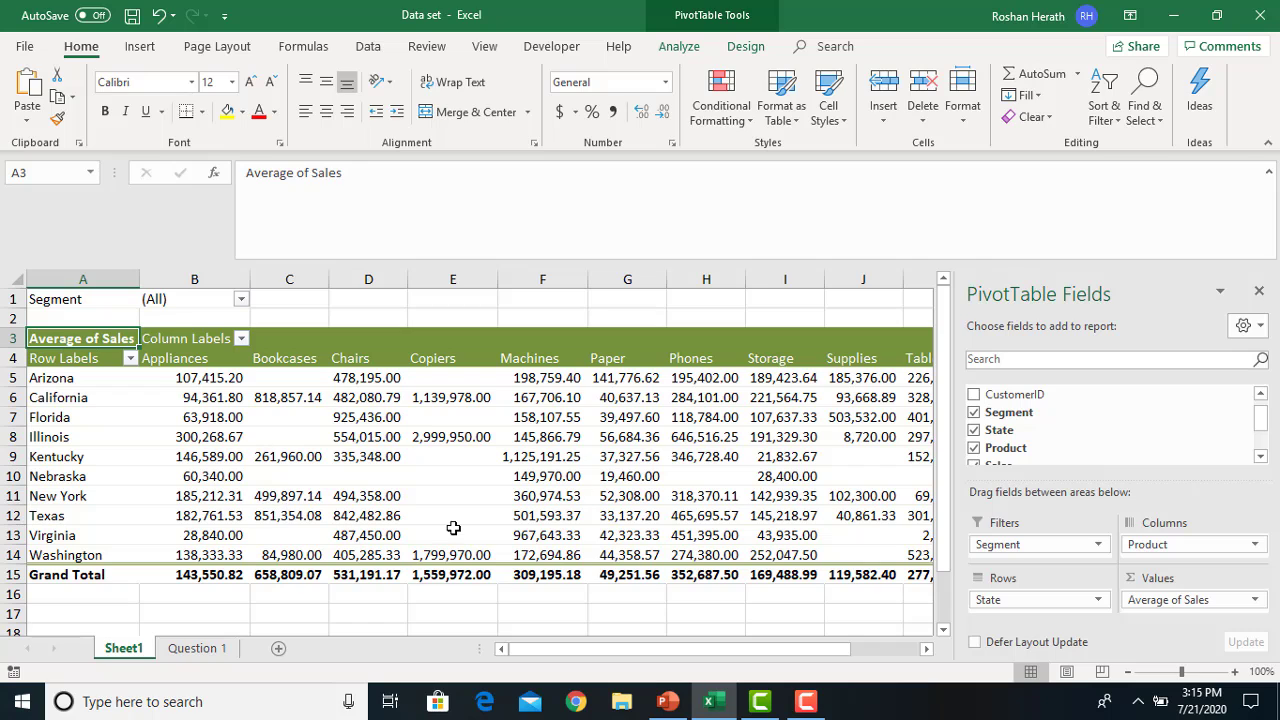
Open the value field settings from the Florida Chairs value and summarise Sales by Sum.
mouse_move(453, 528)
left_click(1254, 600)
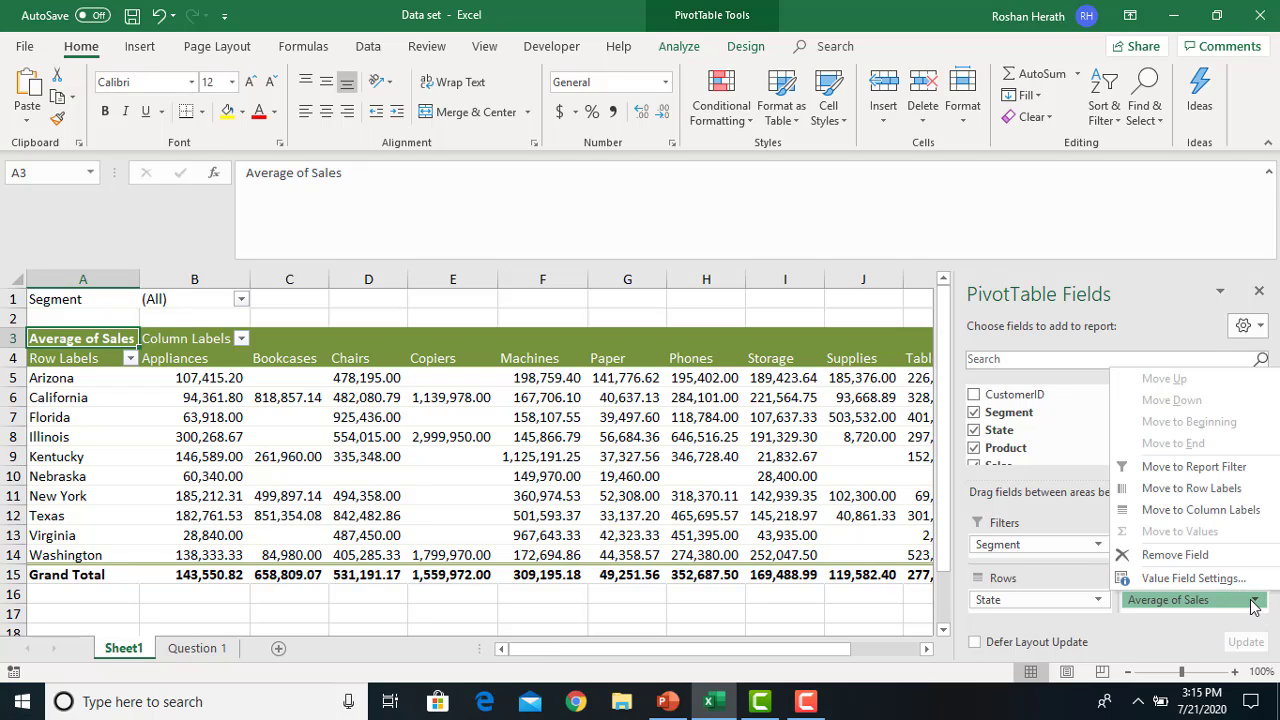
left_click(1254, 603)
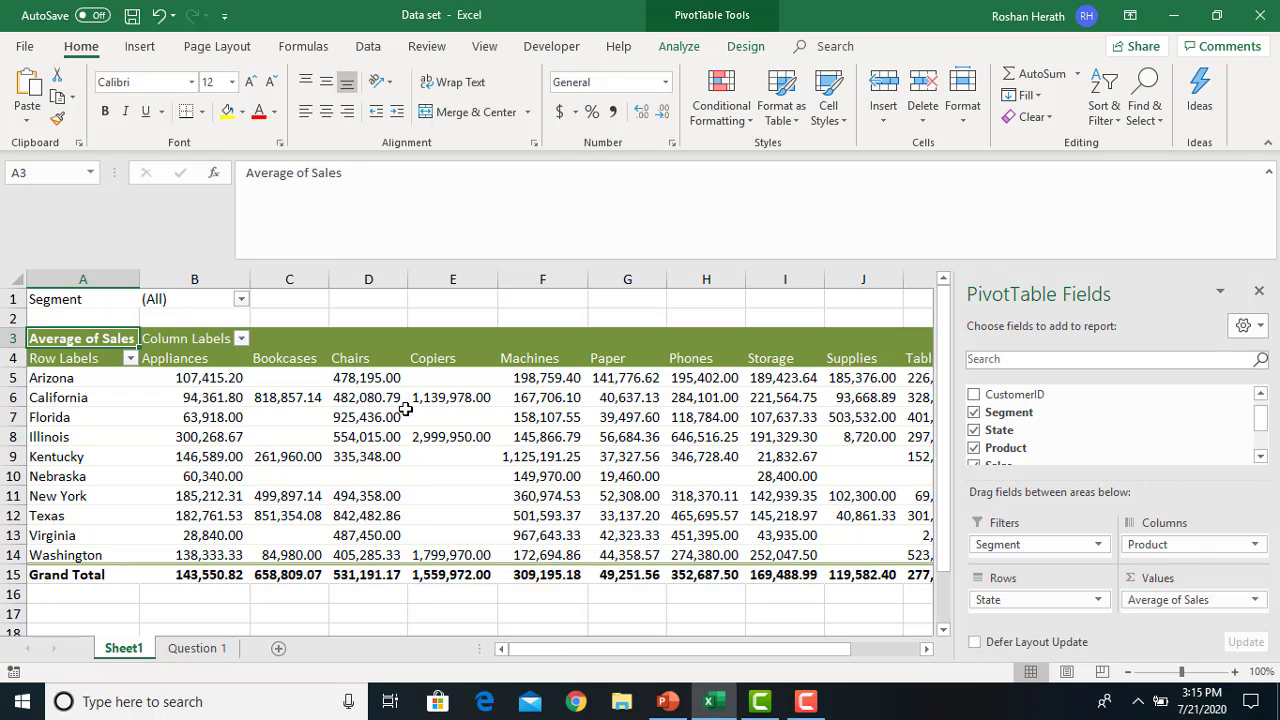
left_click(359, 449)
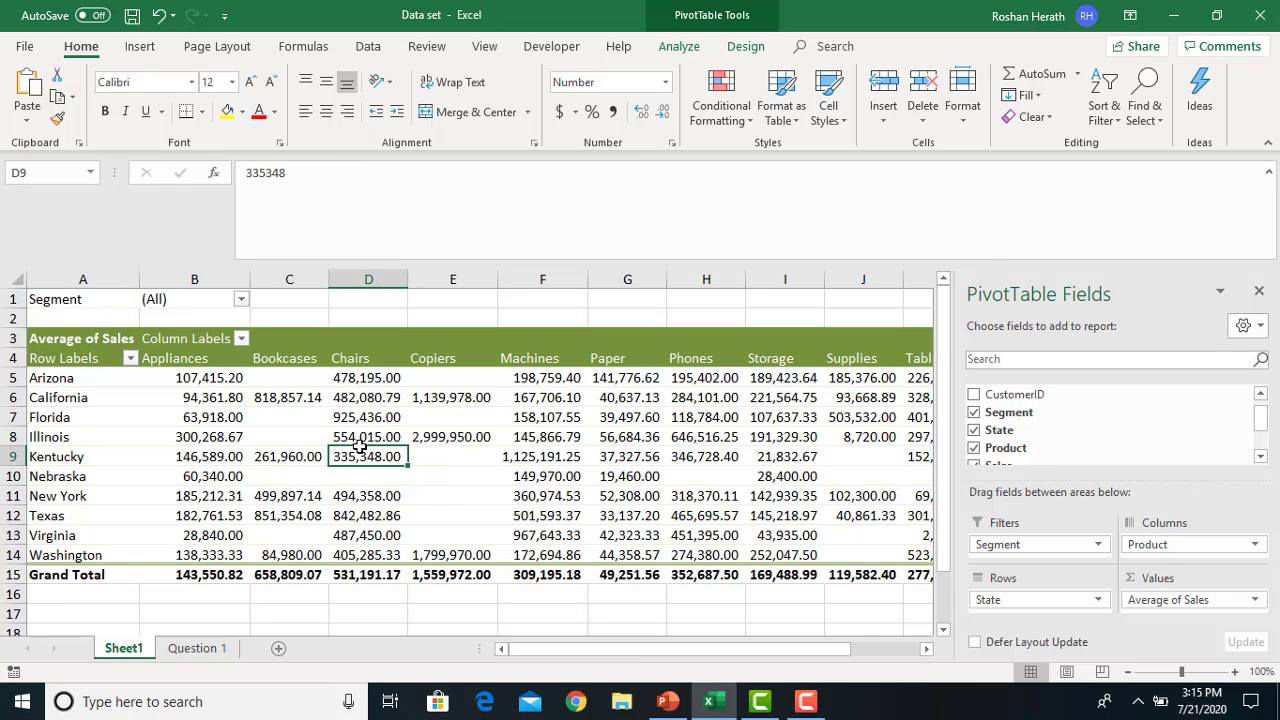
left_click(340, 420)
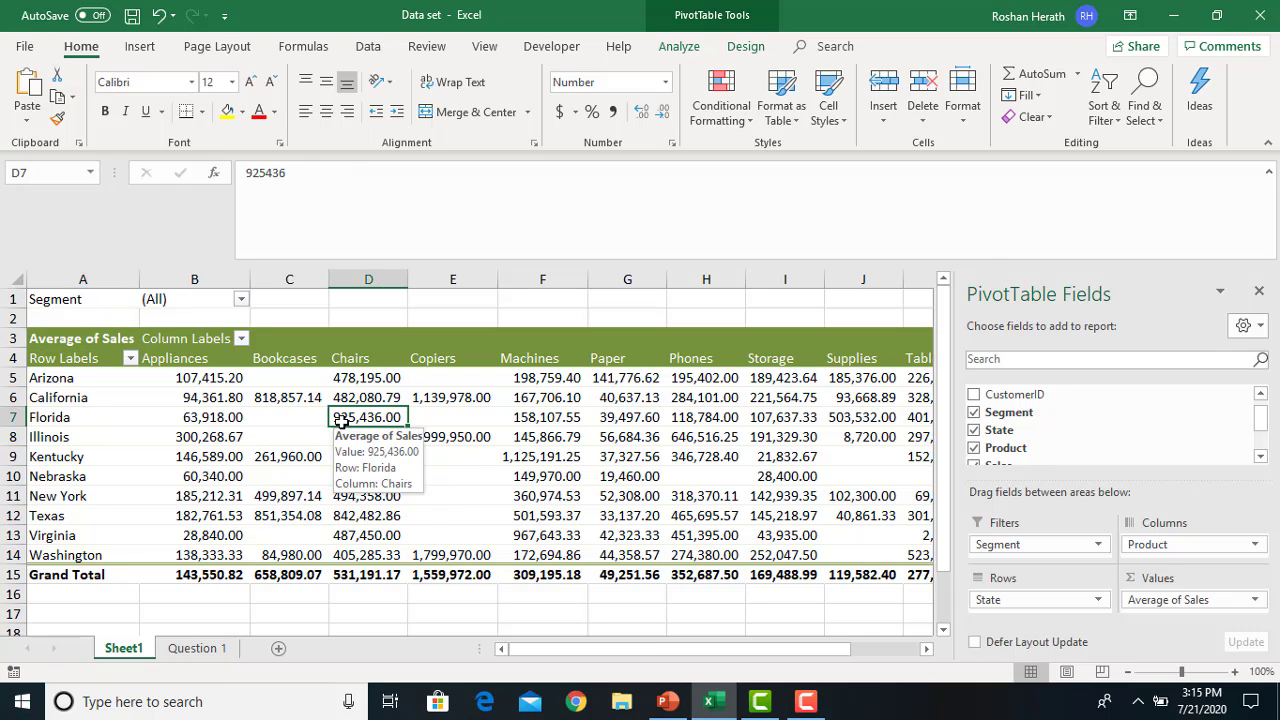
right_click(341, 422)
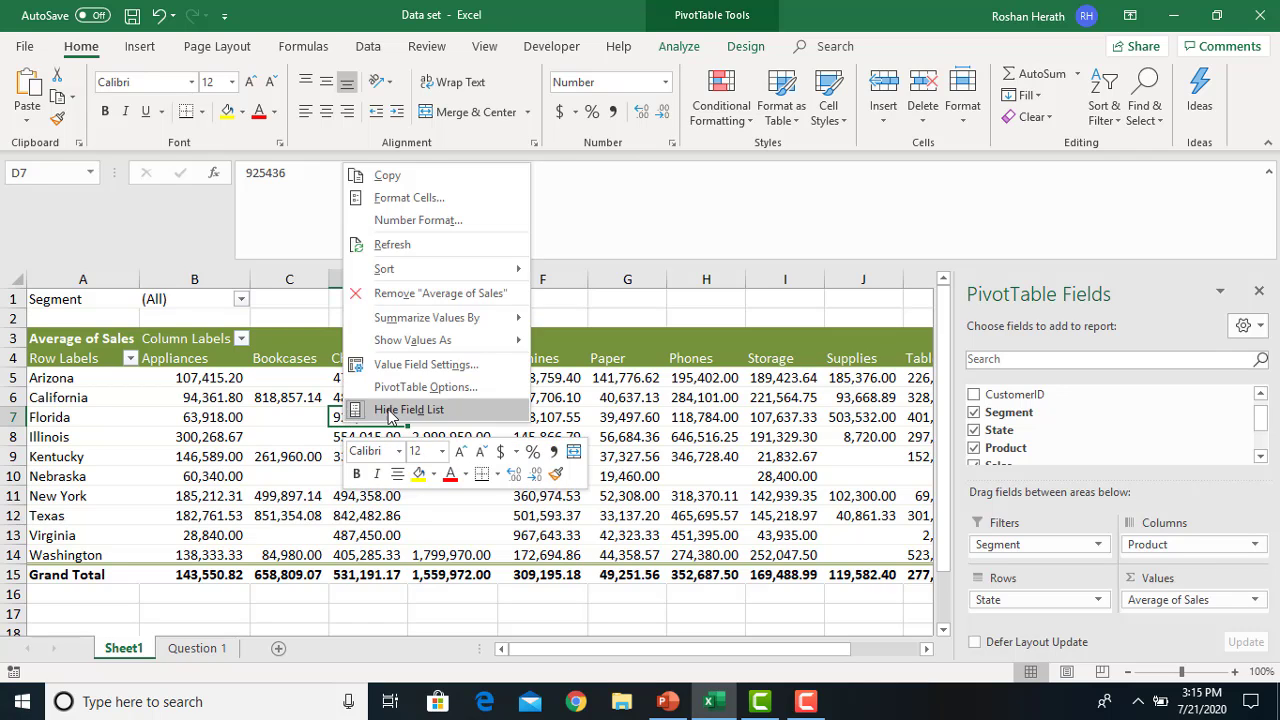
left_click(408, 370)
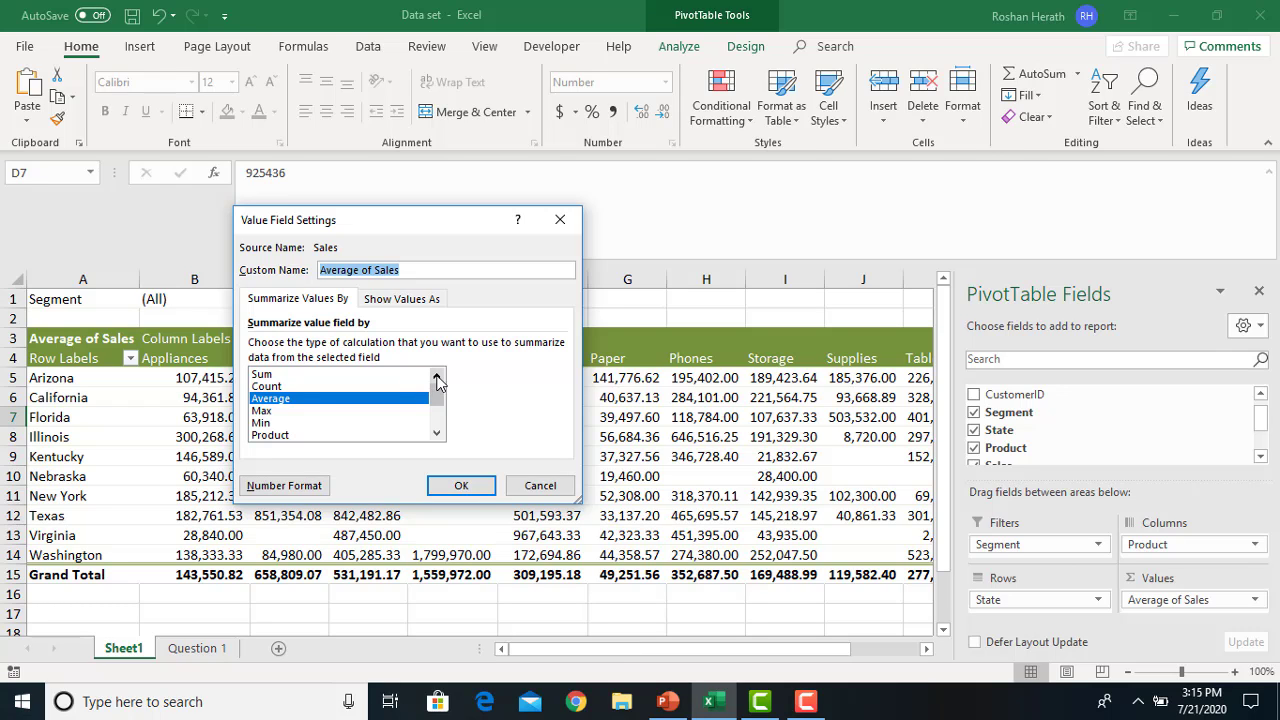
left_click(259, 378)
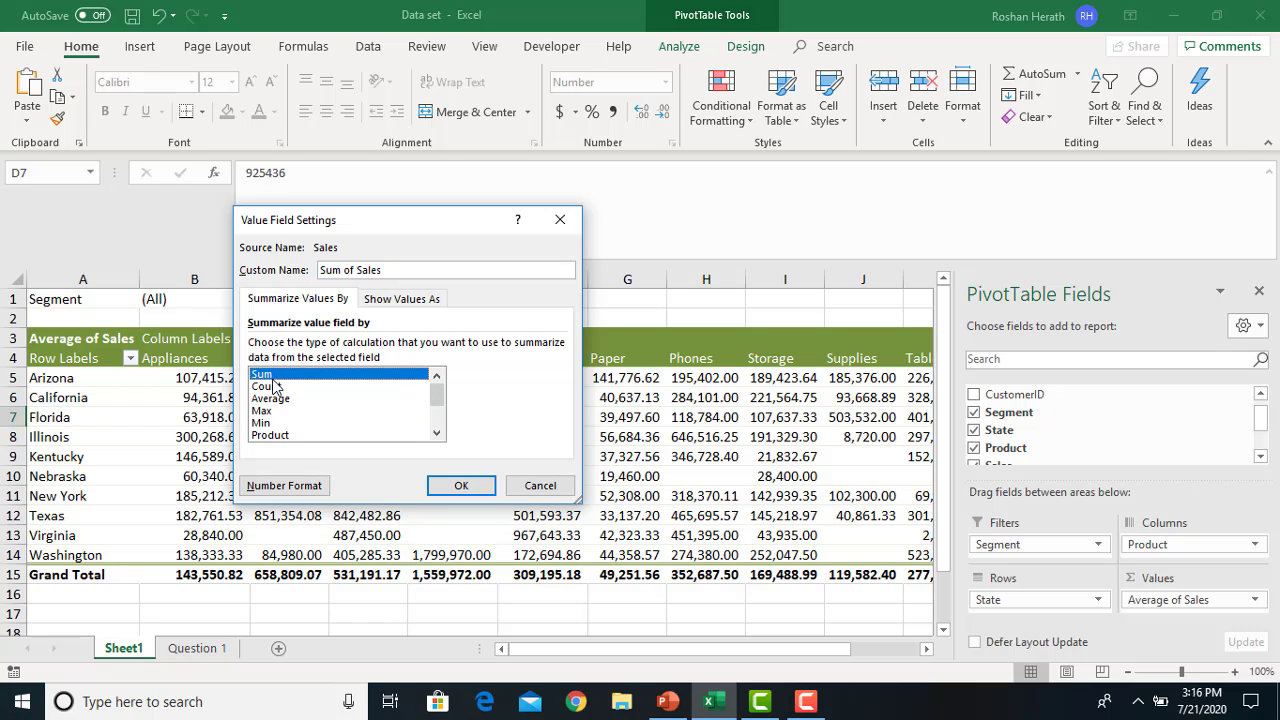
left_click(444, 486)
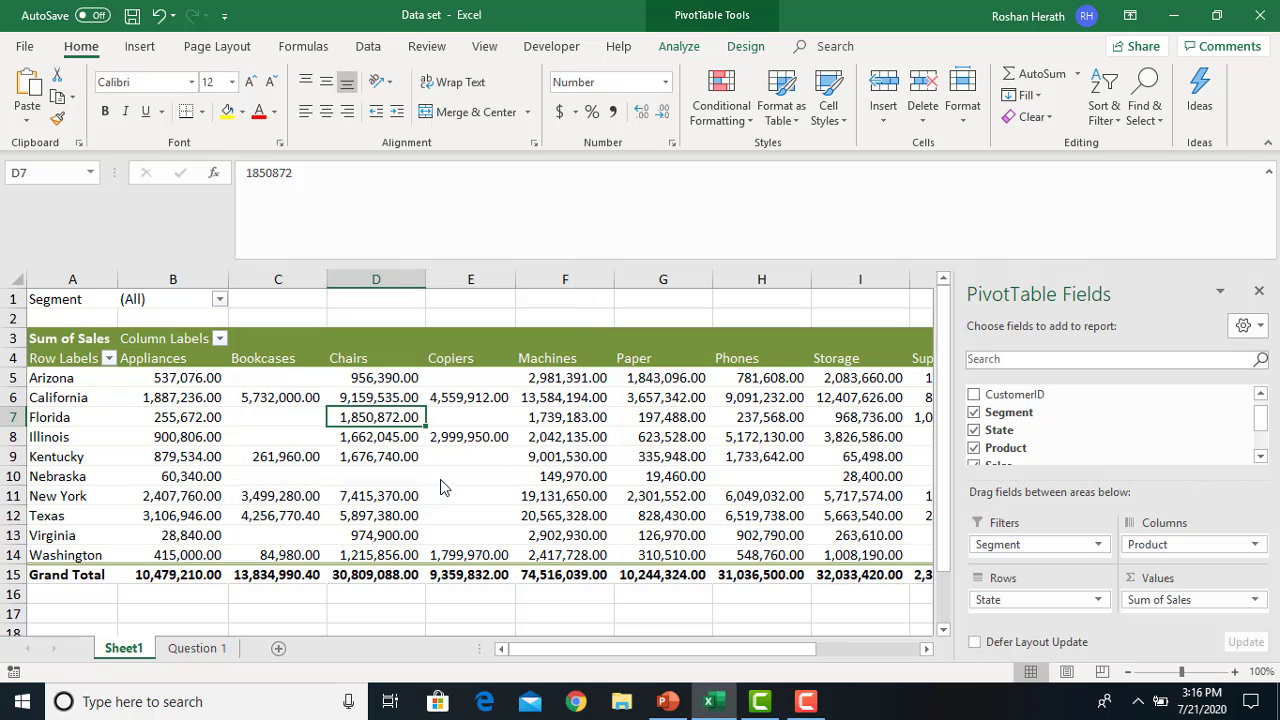
Filter the PivotTable by the Corporate segment in the Segment report filter.
left_click(695, 549)
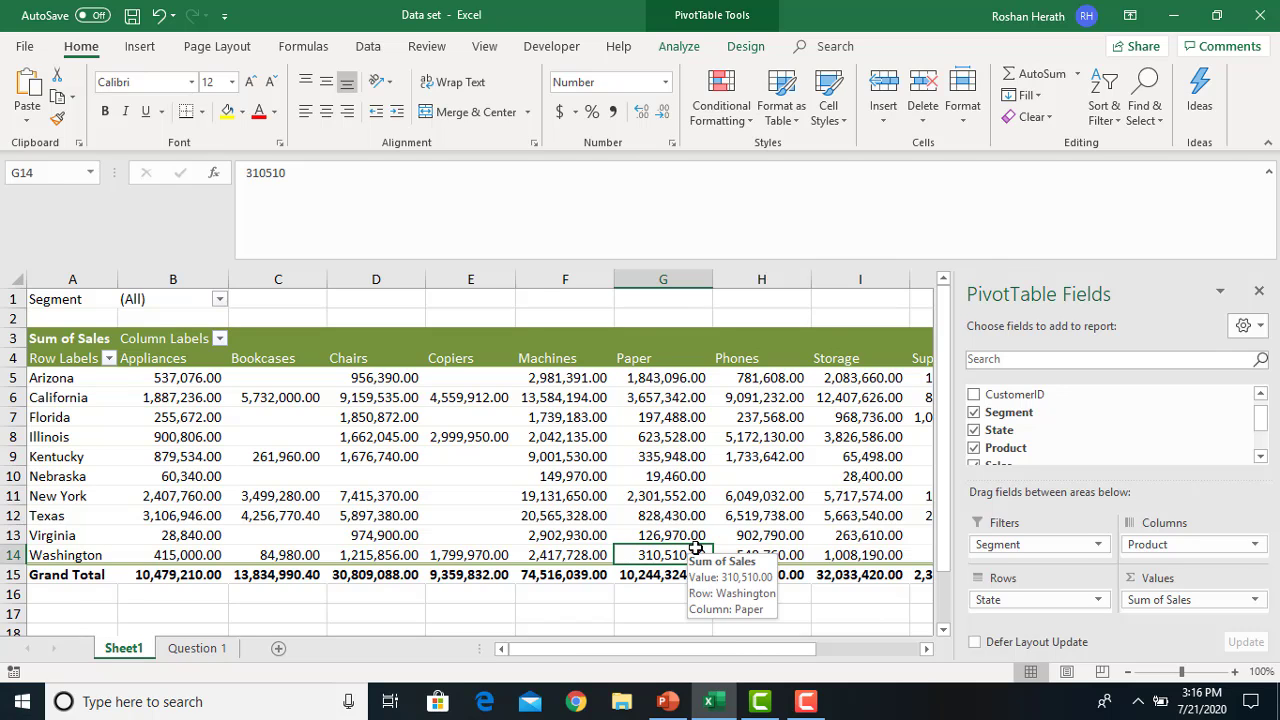
left_click(220, 300)
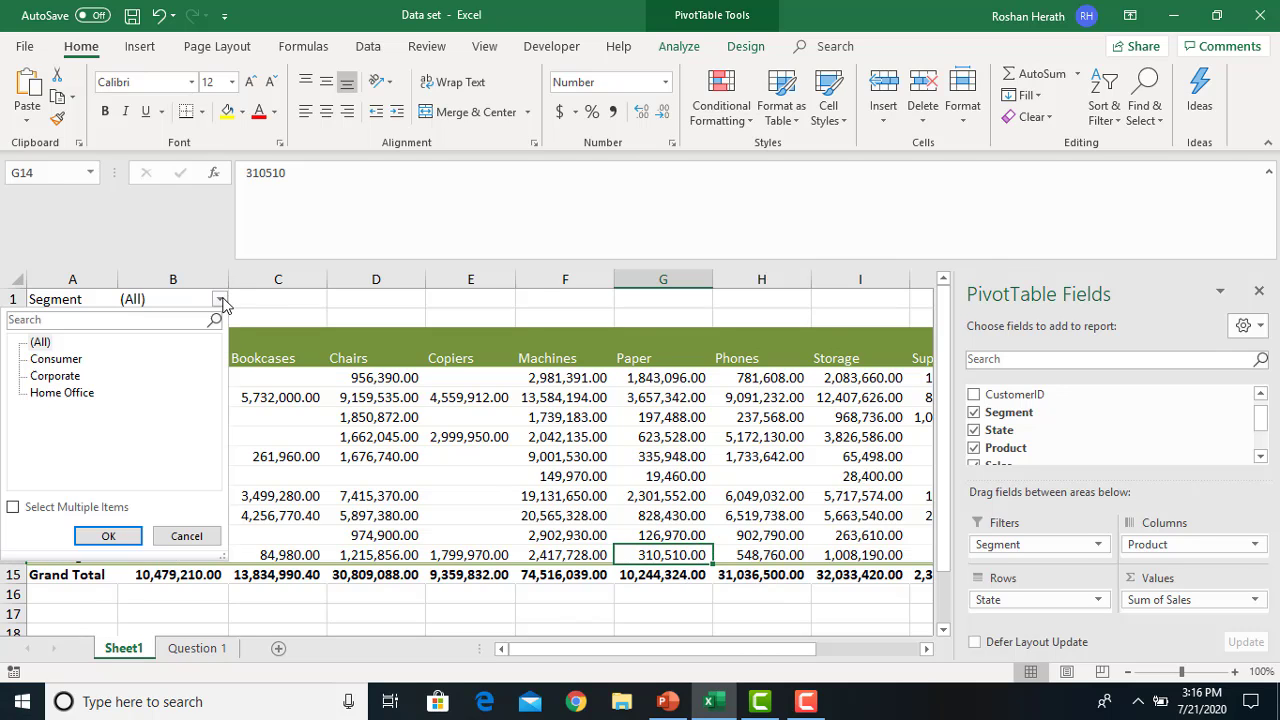
left_click(49, 376)
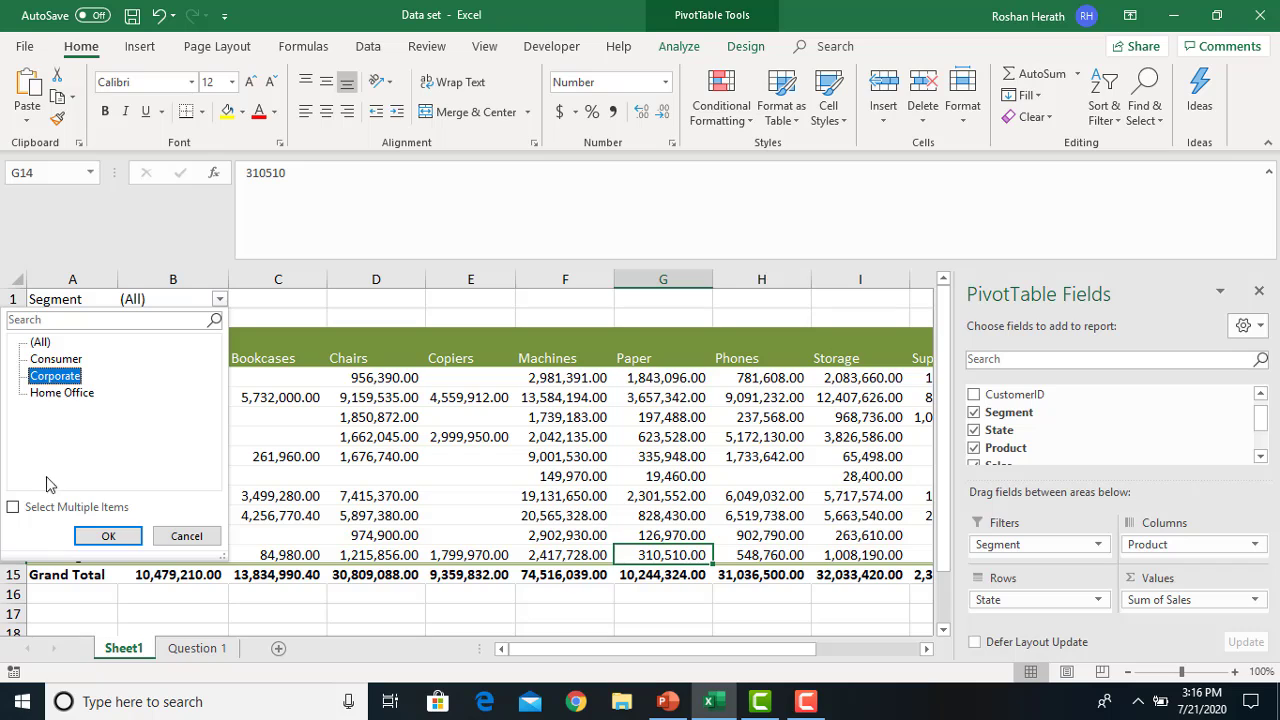
left_click(110, 536)
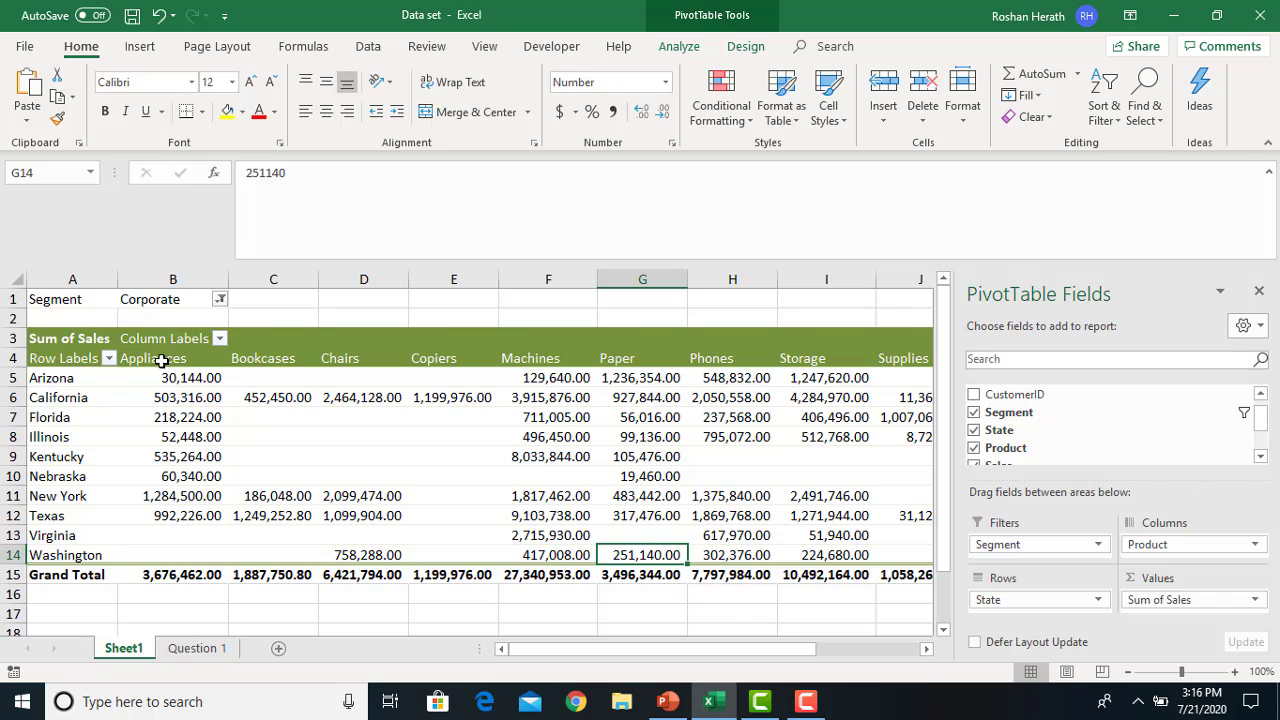
mouse_move(220, 370)
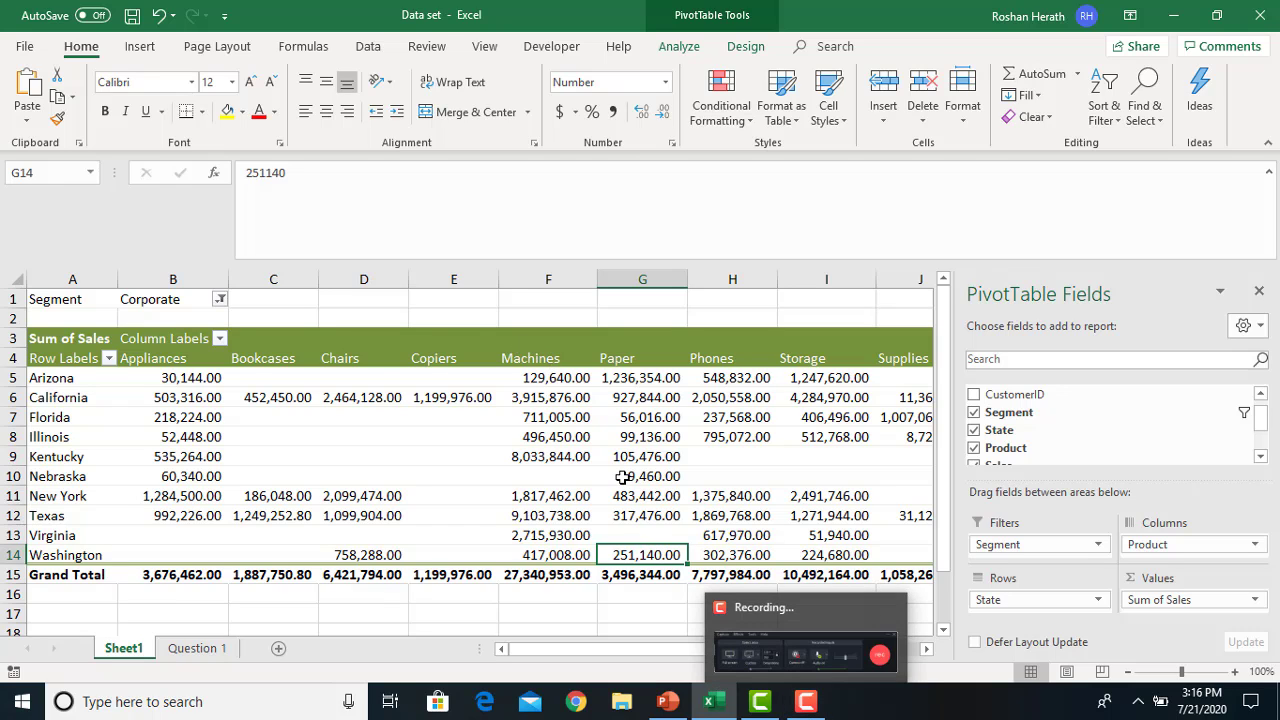
mouse_move(622, 477)
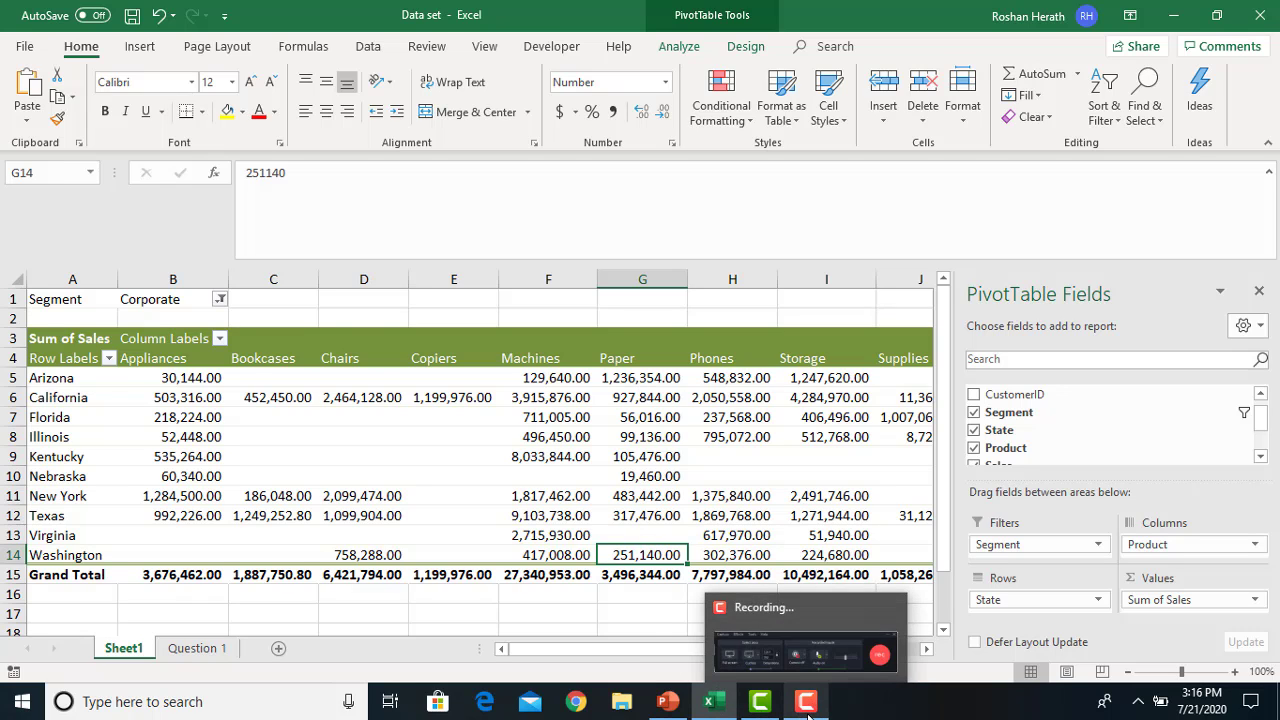
Switch to PowerPoint and view the "How to create a pivot table?" slide as a slide show, leaving it again.
left_click(677, 708)
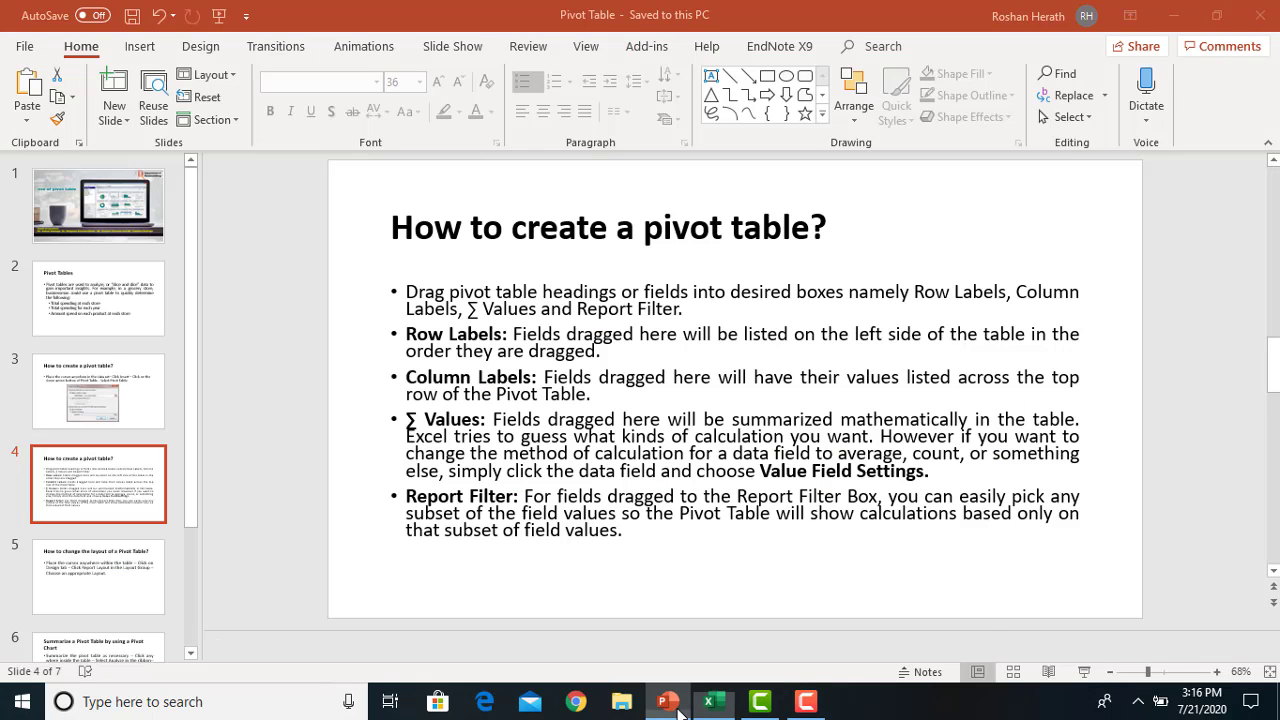
left_click(1088, 676)
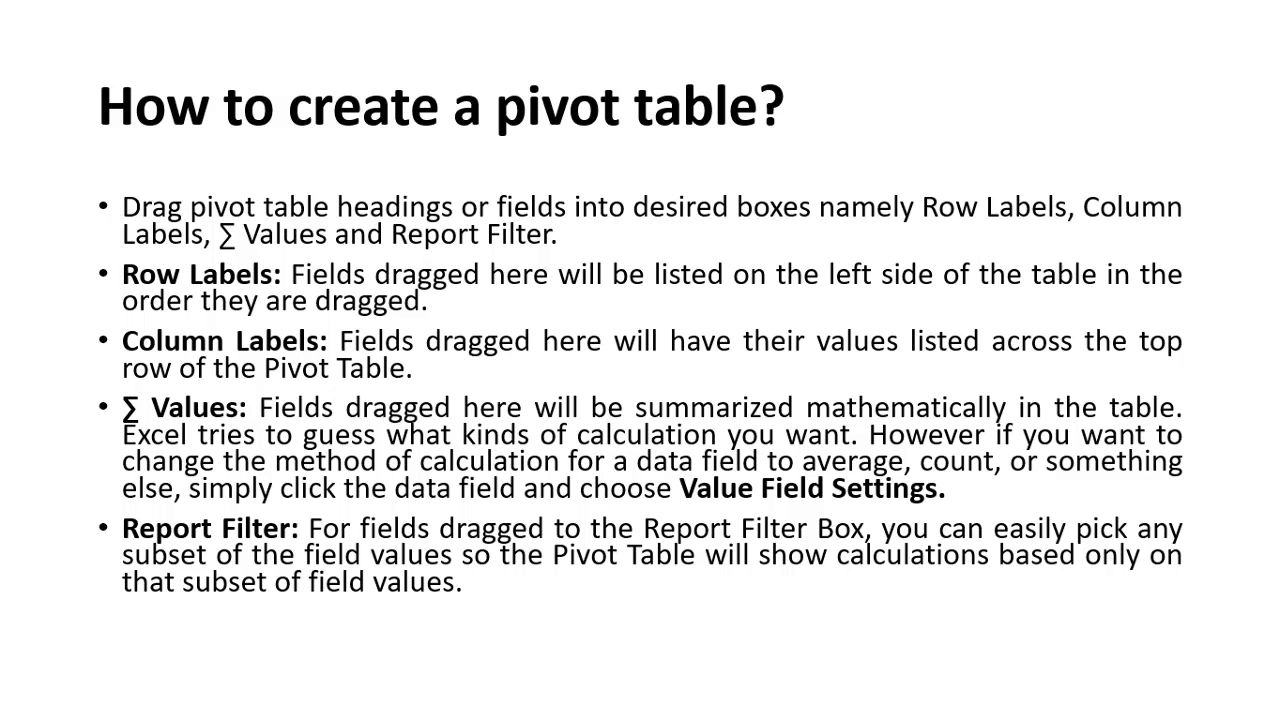
key("Escape")
left_click(806, 701)
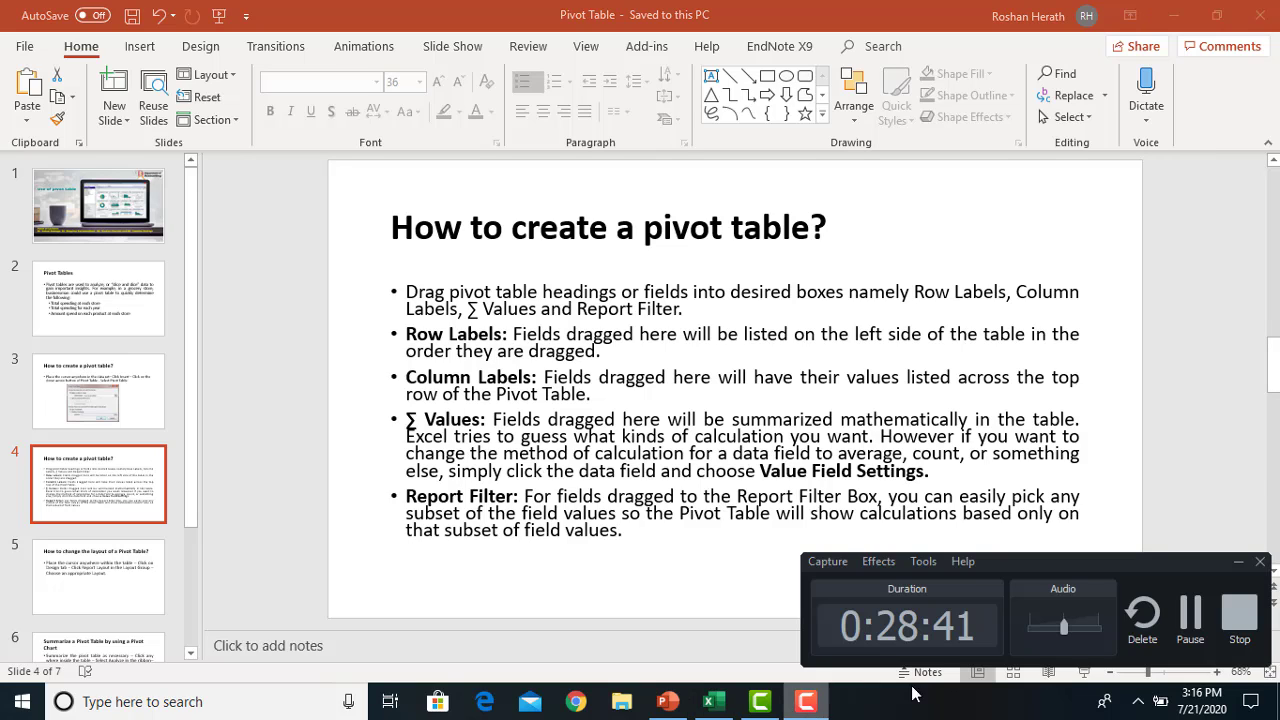
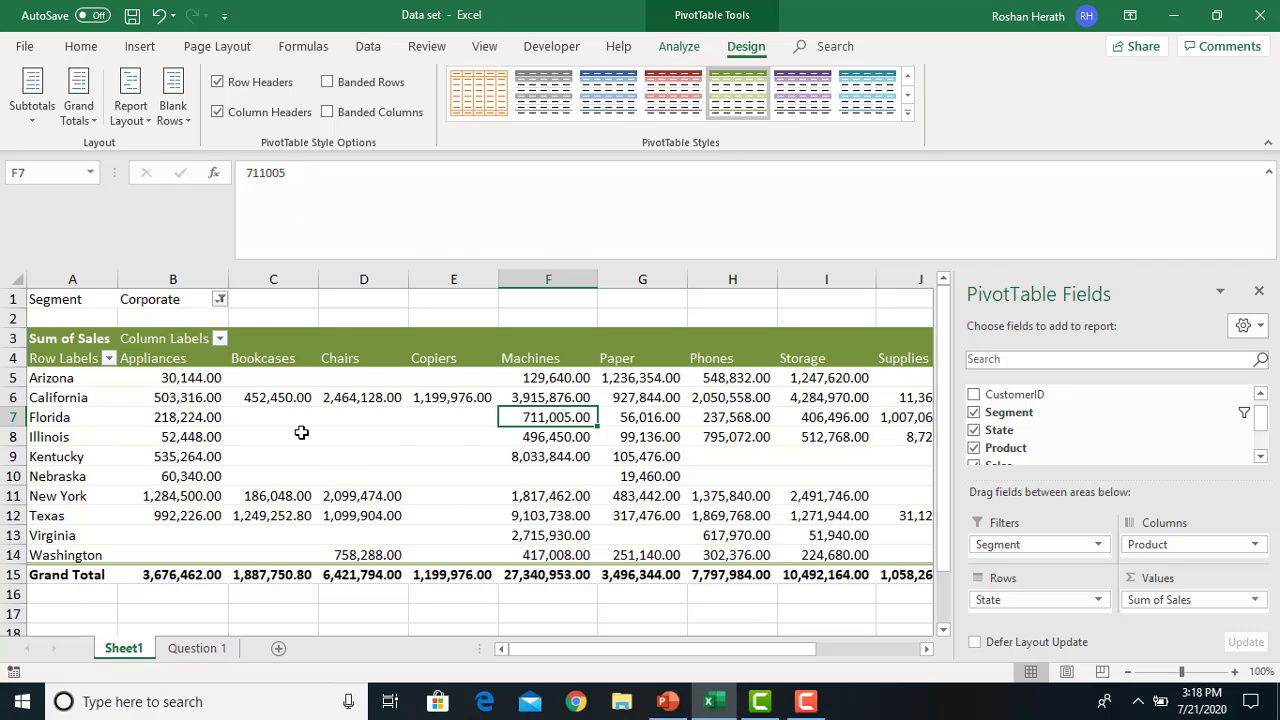
Apply the red style to the PivotTable and show its report layout in Compact Form.
mouse_move(301, 432)
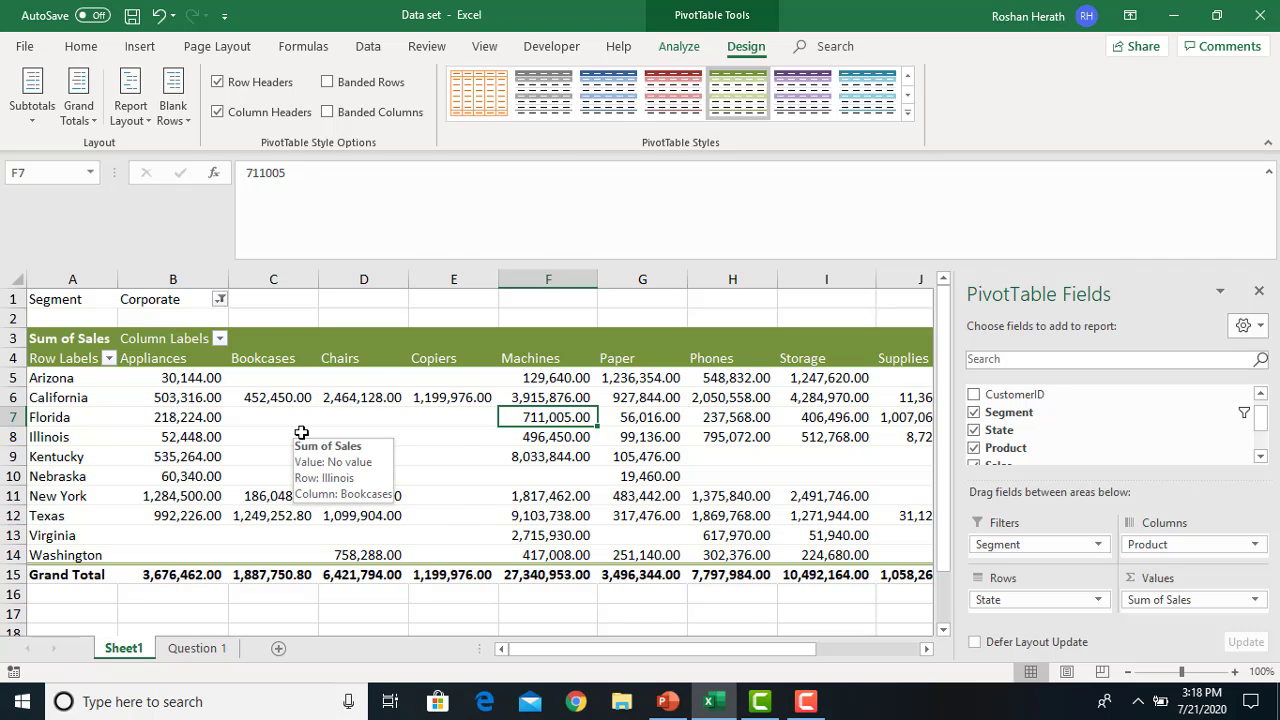
left_click(657, 106)
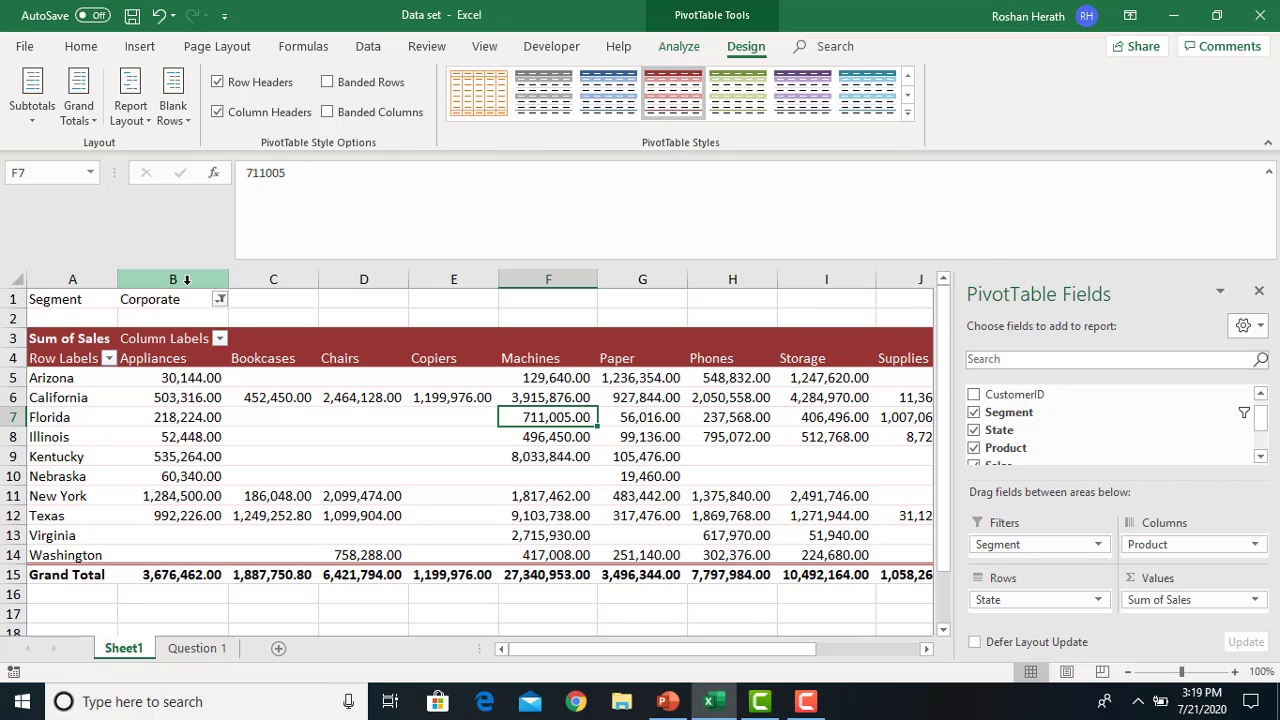
left_click(138, 128)
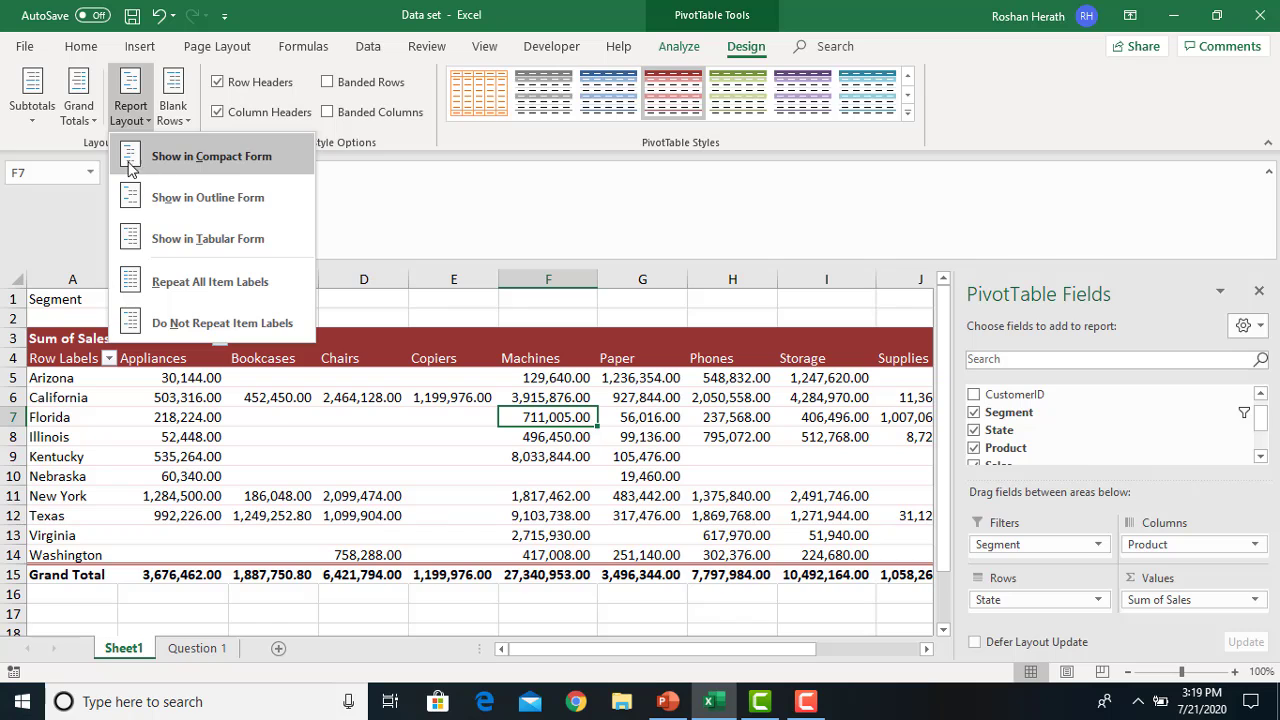
left_click(228, 160)
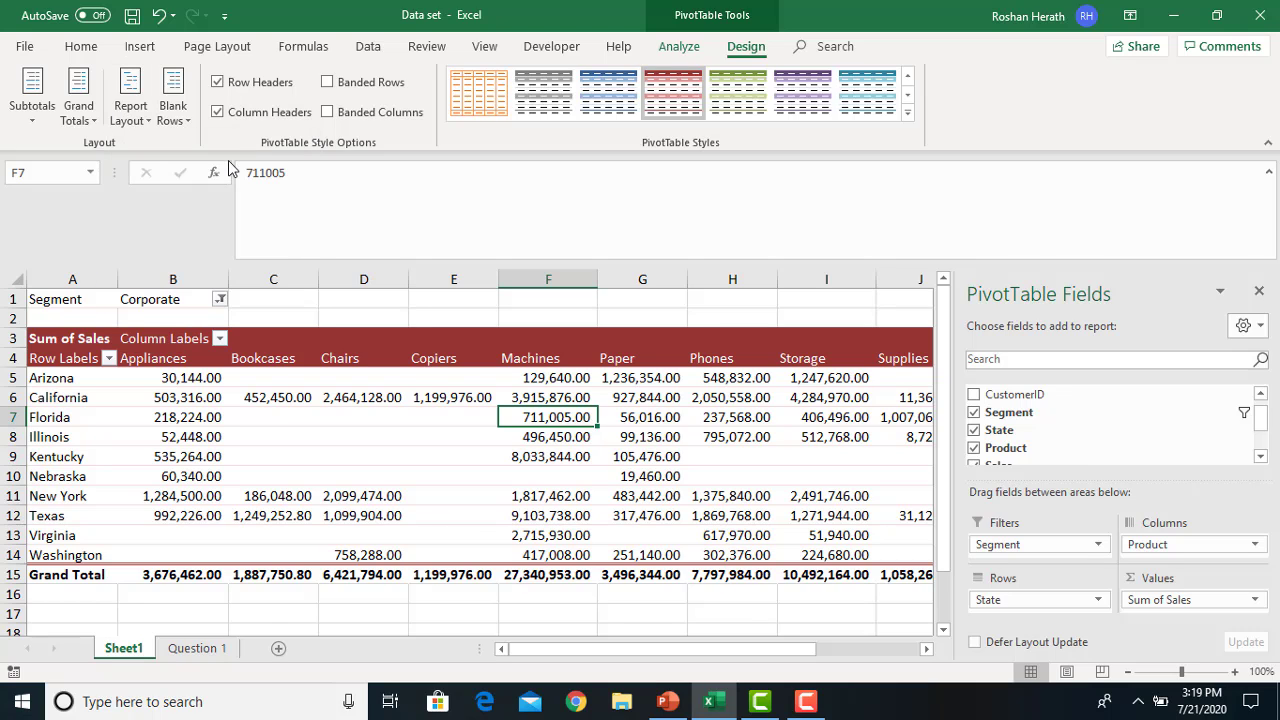
Change the PivotTable's report layout to Outline Form.
left_click(167, 117)
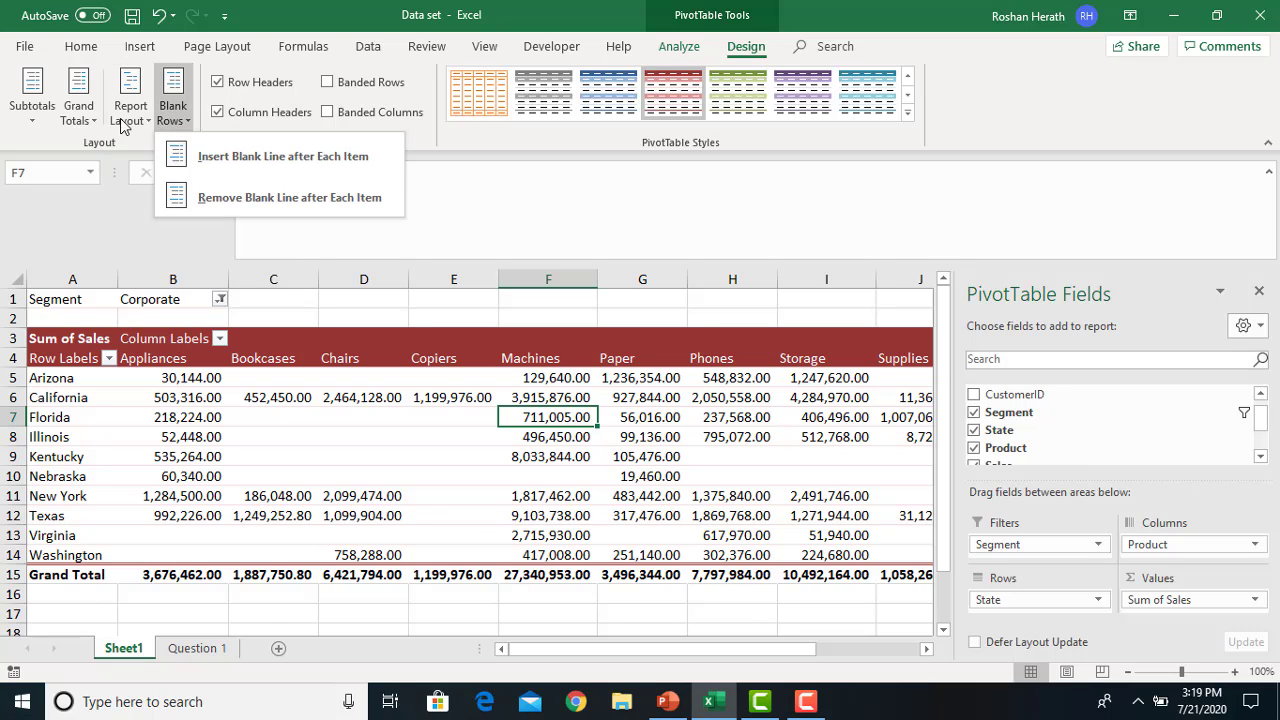
left_click(120, 118)
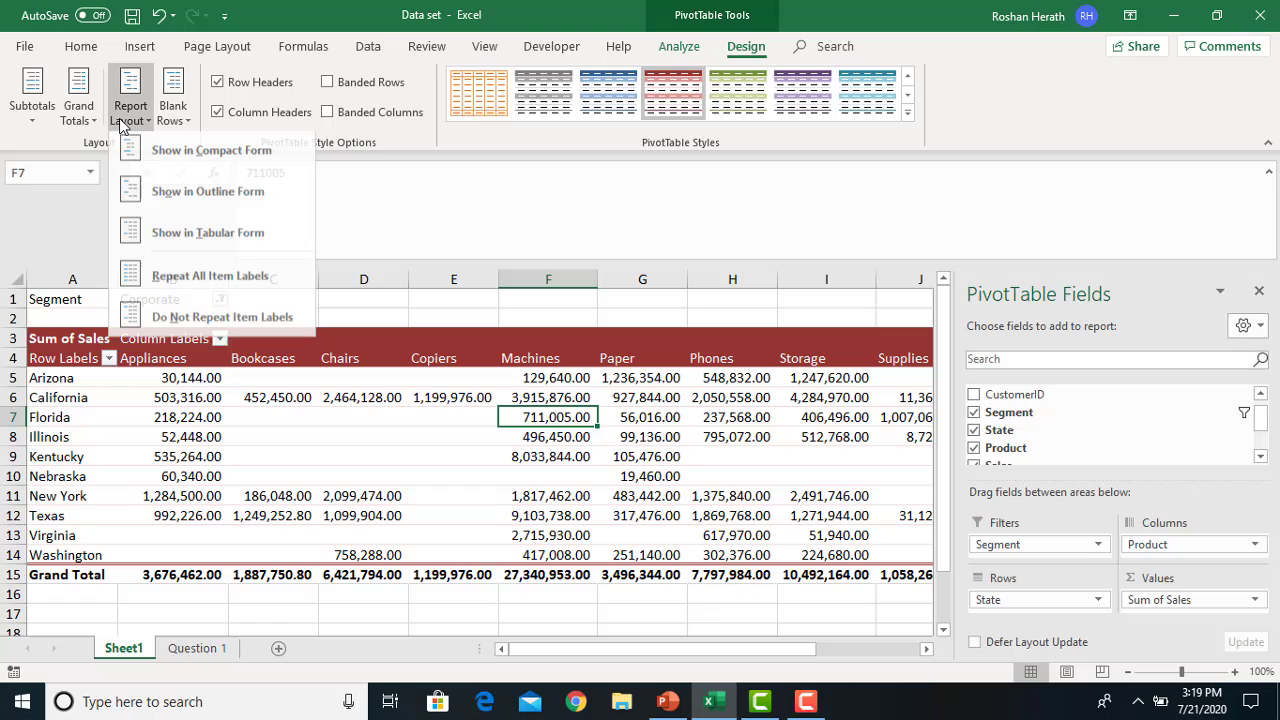
left_click(197, 199)
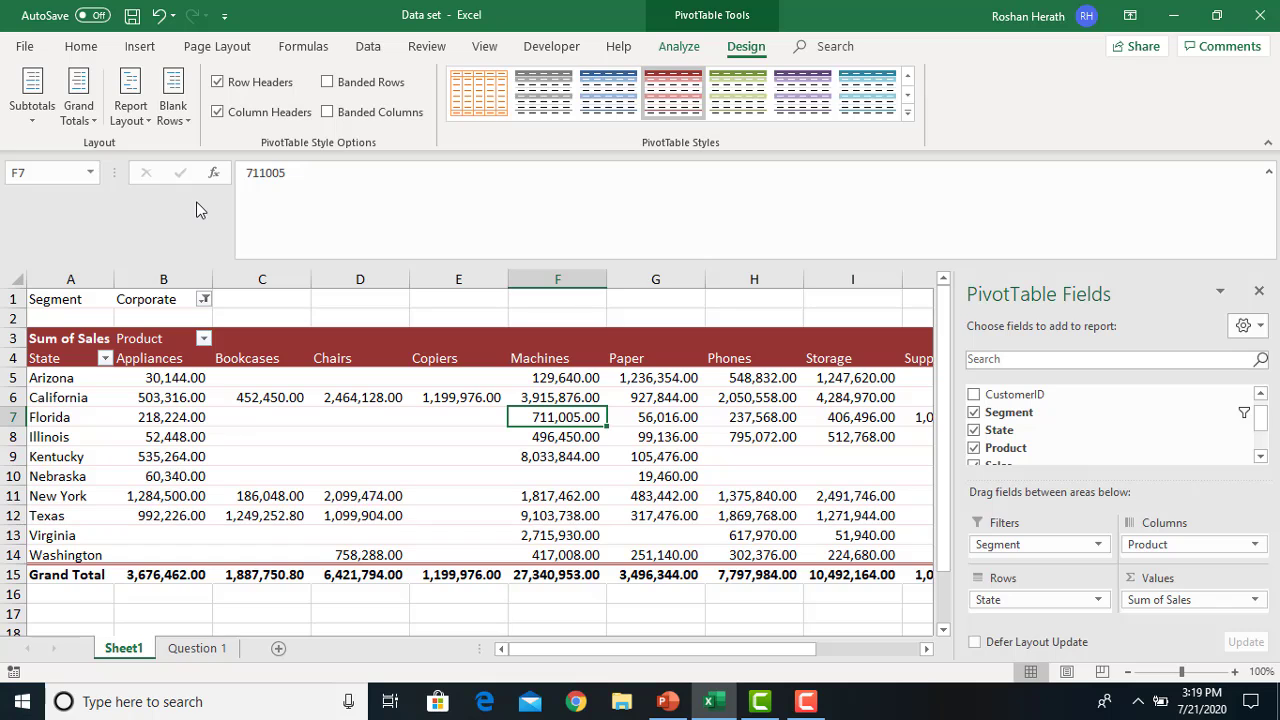
mouse_move(648, 458)
mouse_move(323, 439)
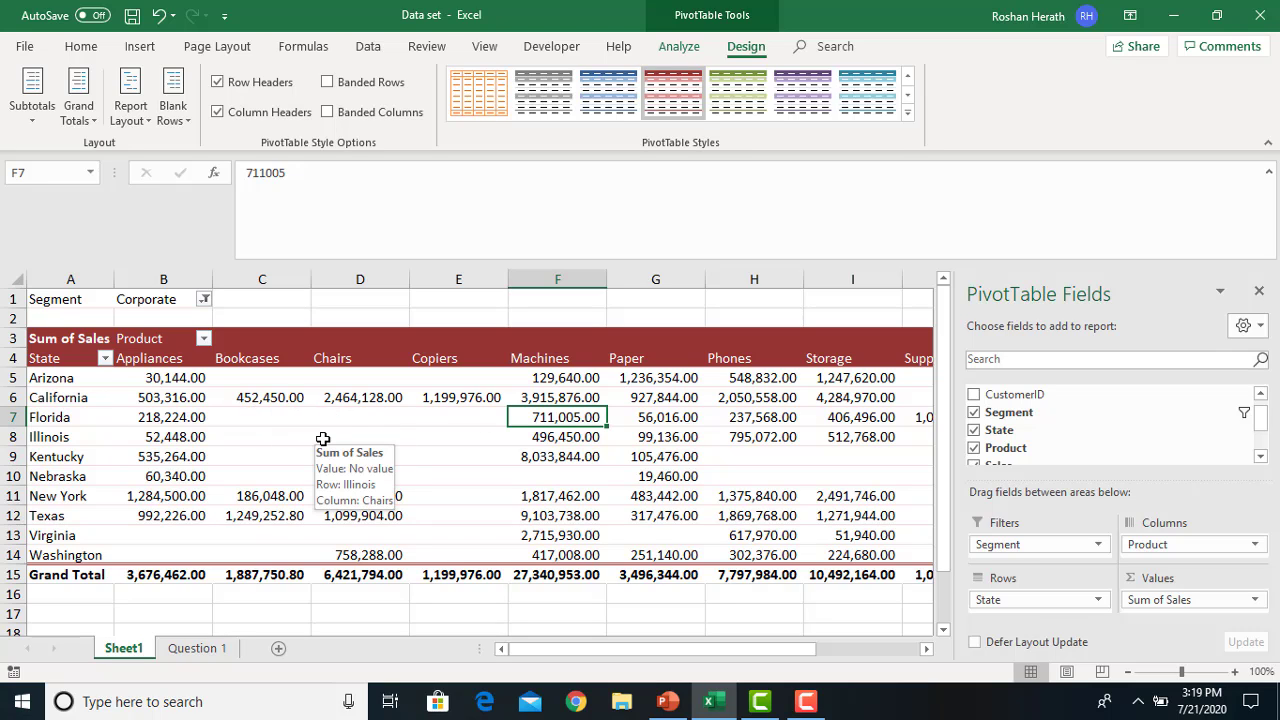
Change the PivotTable's report layout to Tabular Form.
left_click(137, 117)
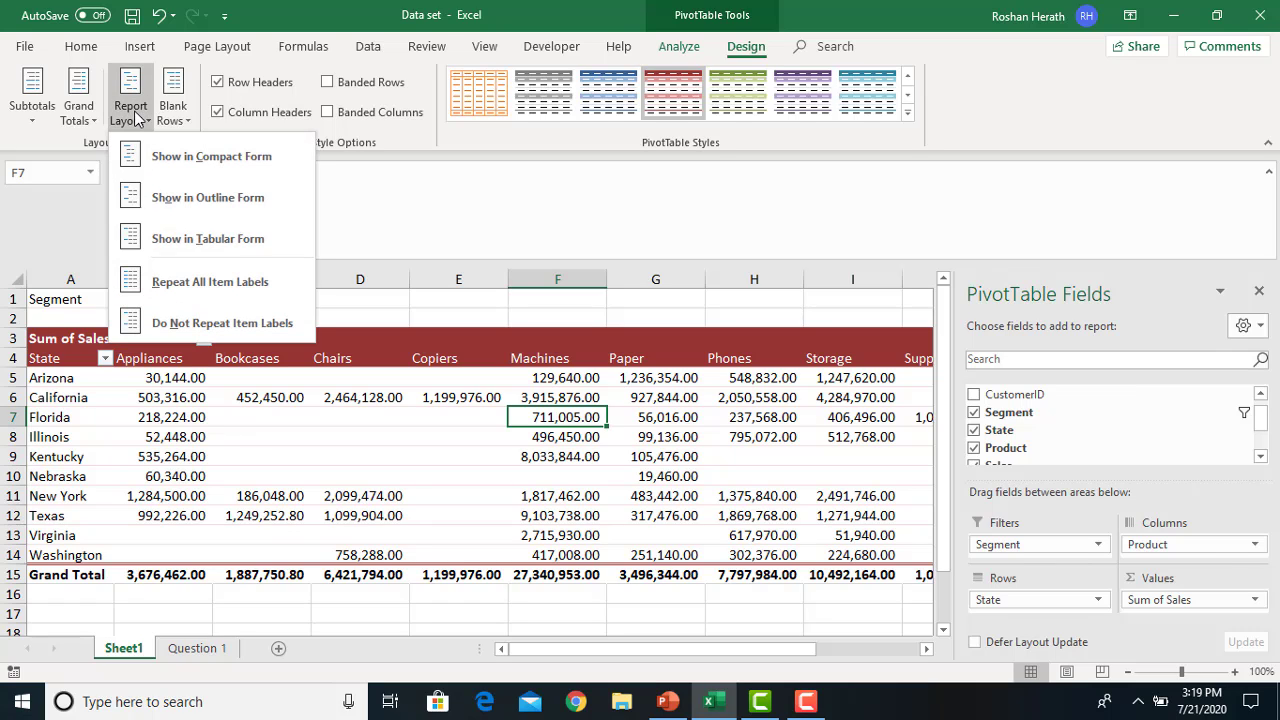
left_click(240, 242)
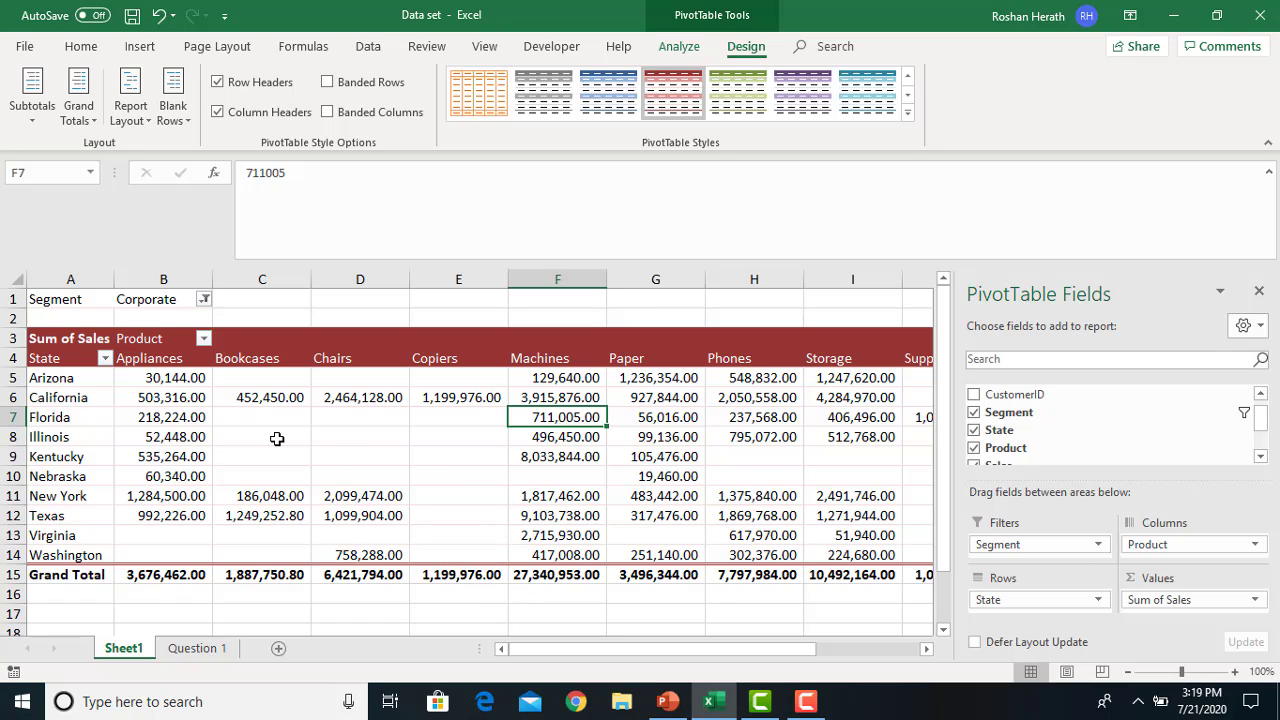
left_click(145, 118)
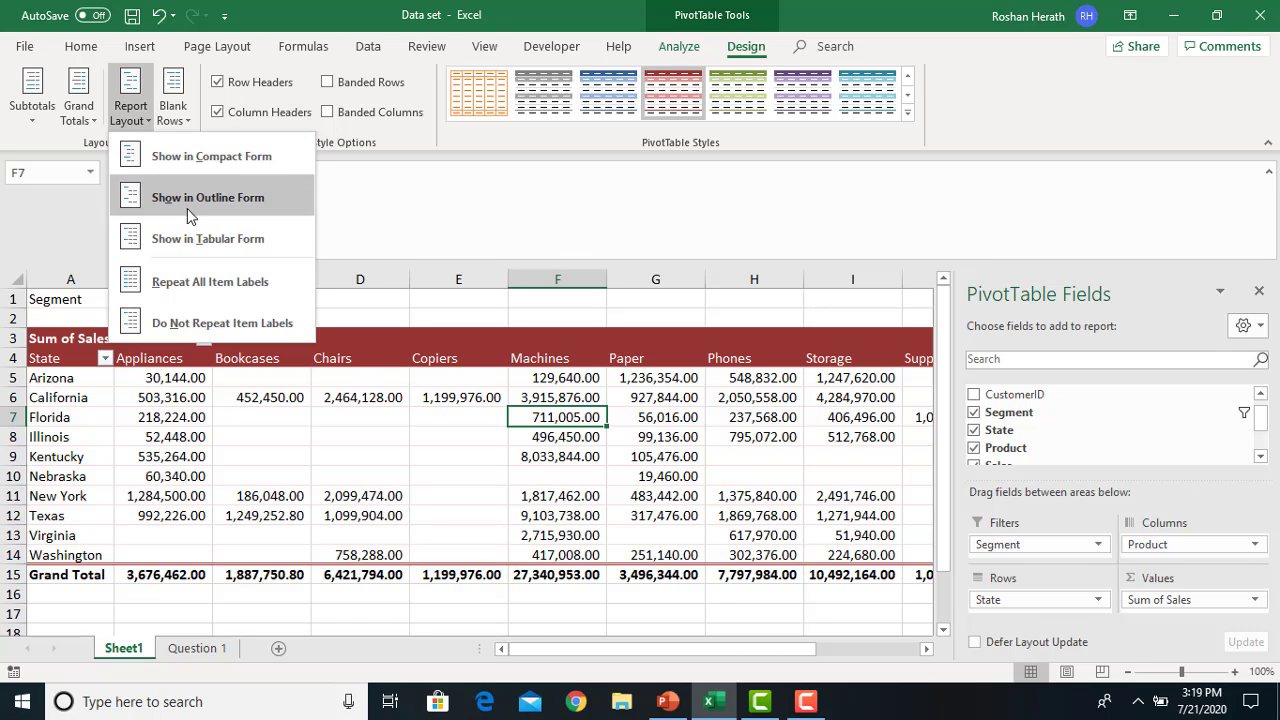
left_click(196, 240)
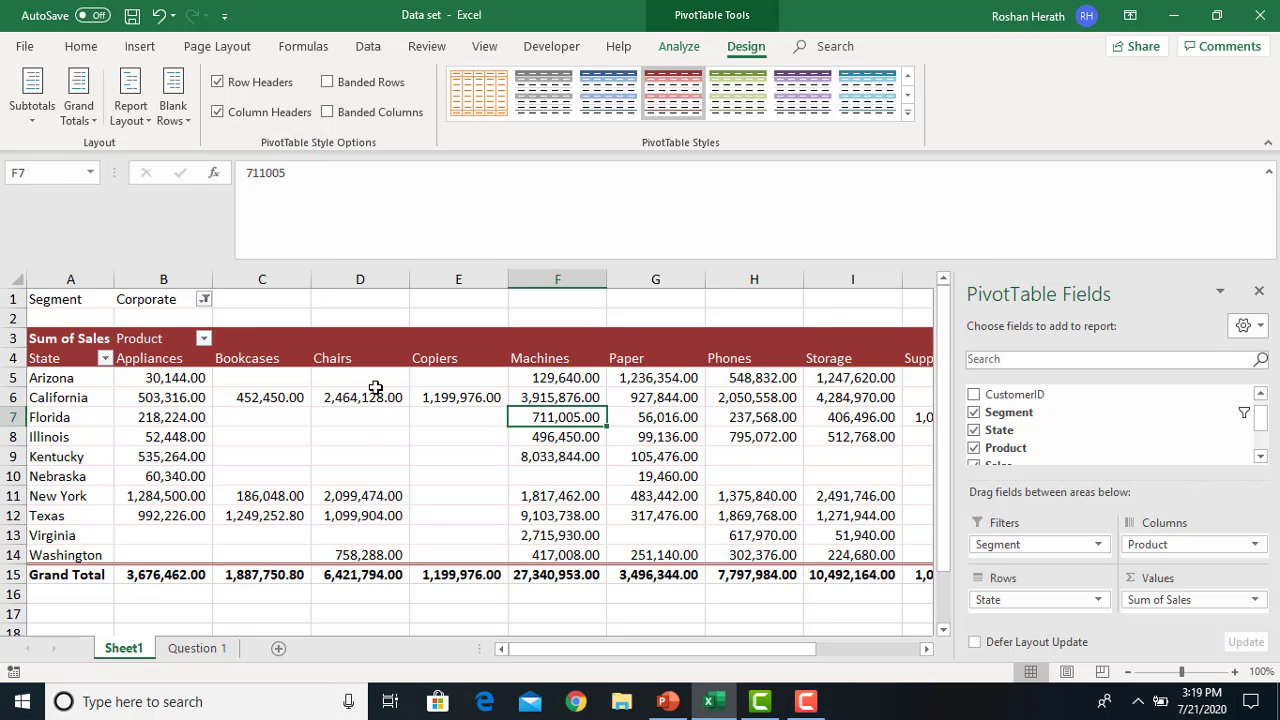
mouse_move(375, 387)
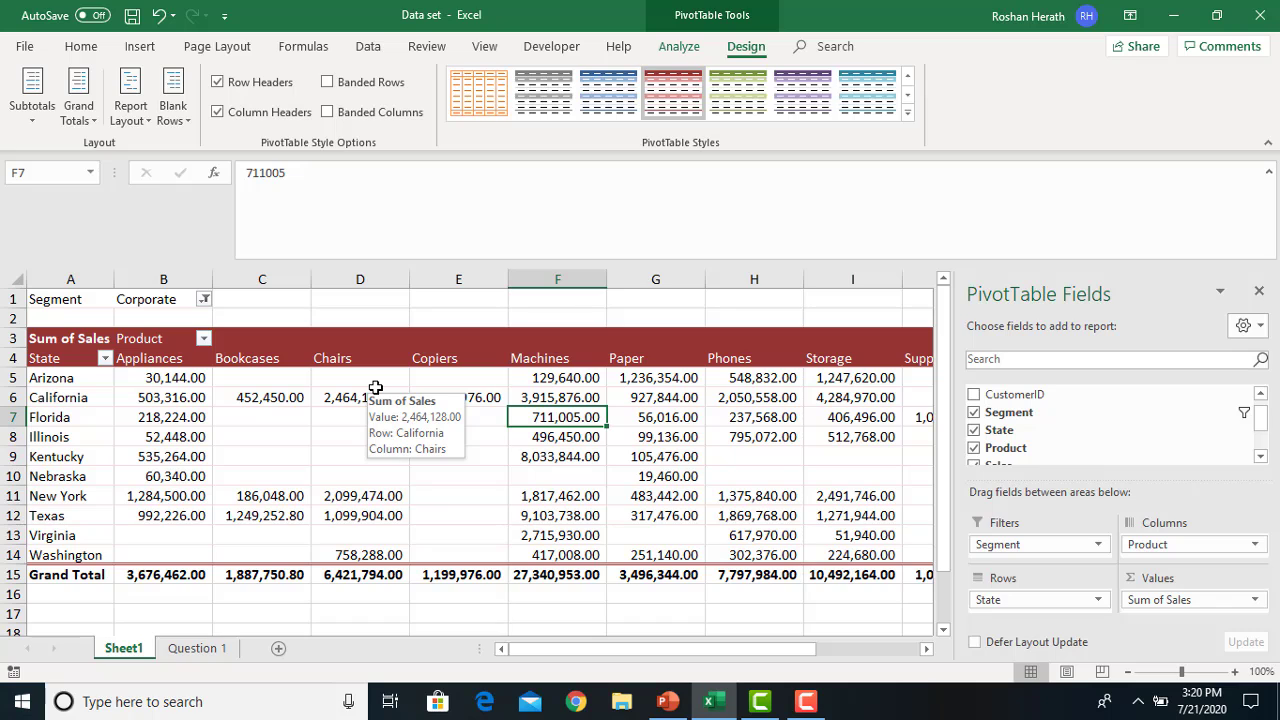
Review the blank row options and the grand total options available for the PivotTable.
left_click(174, 118)
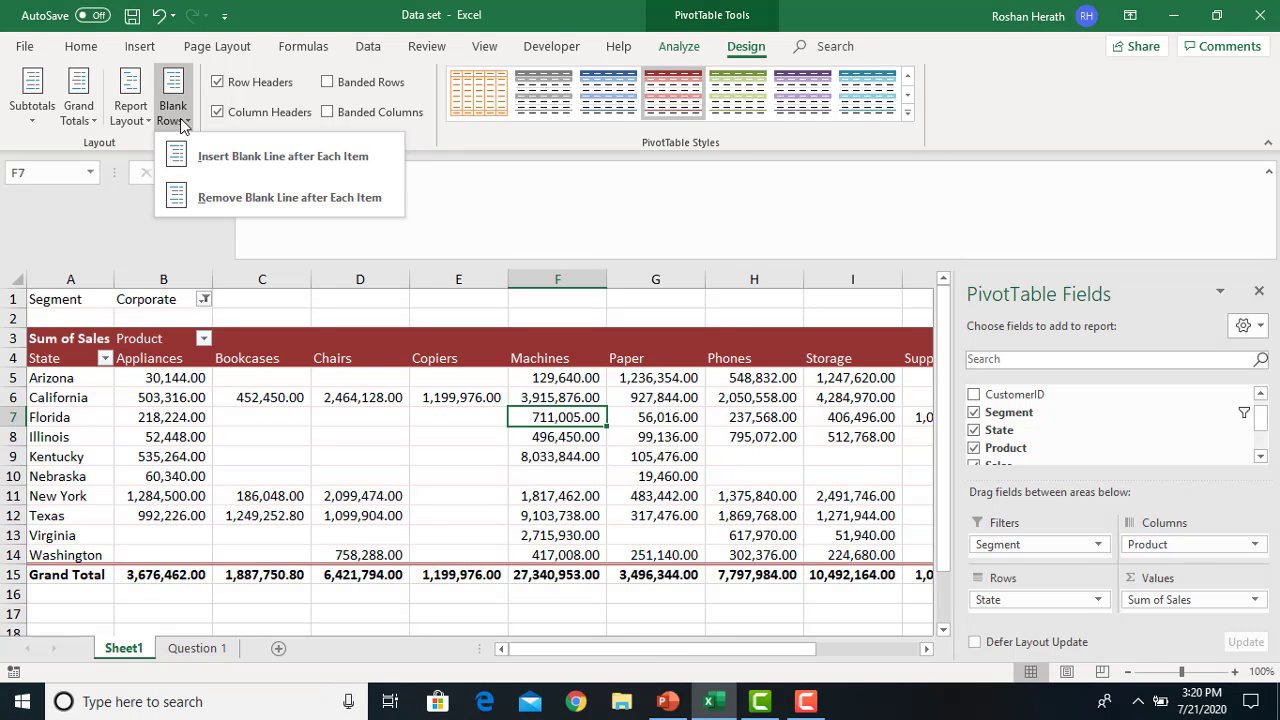
left_click(180, 118)
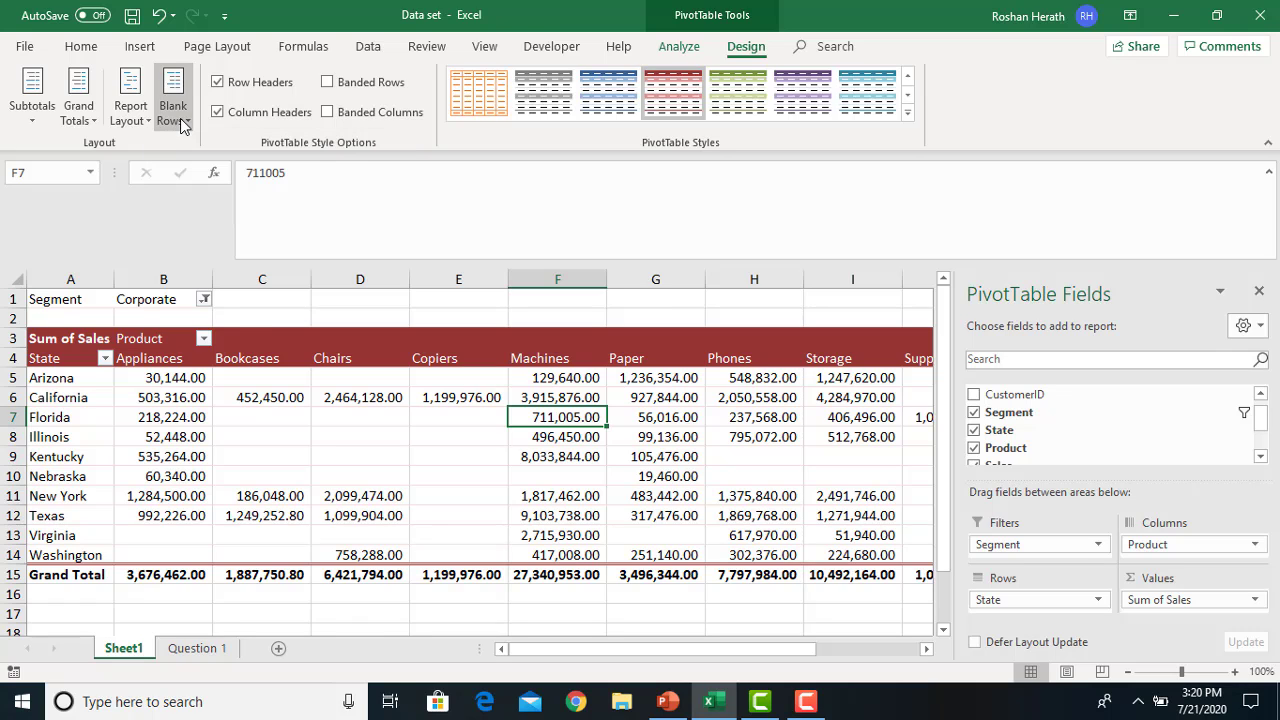
left_click(74, 116)
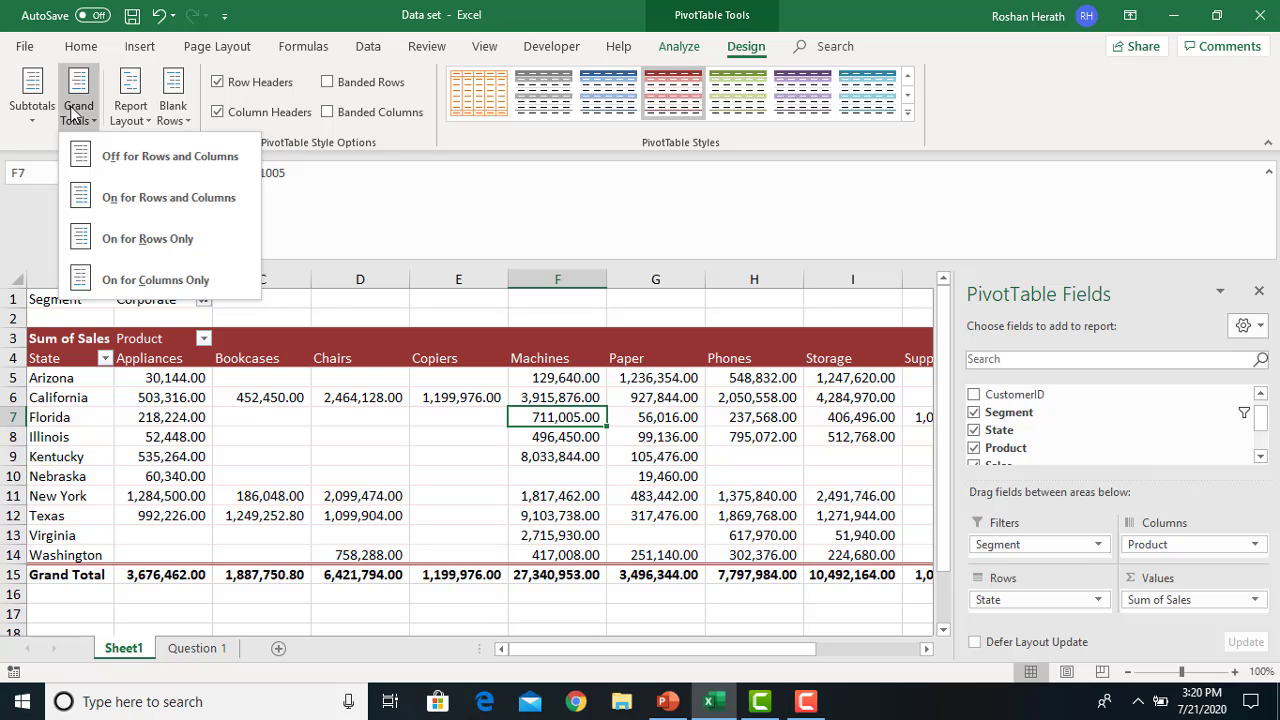
left_click(74, 116)
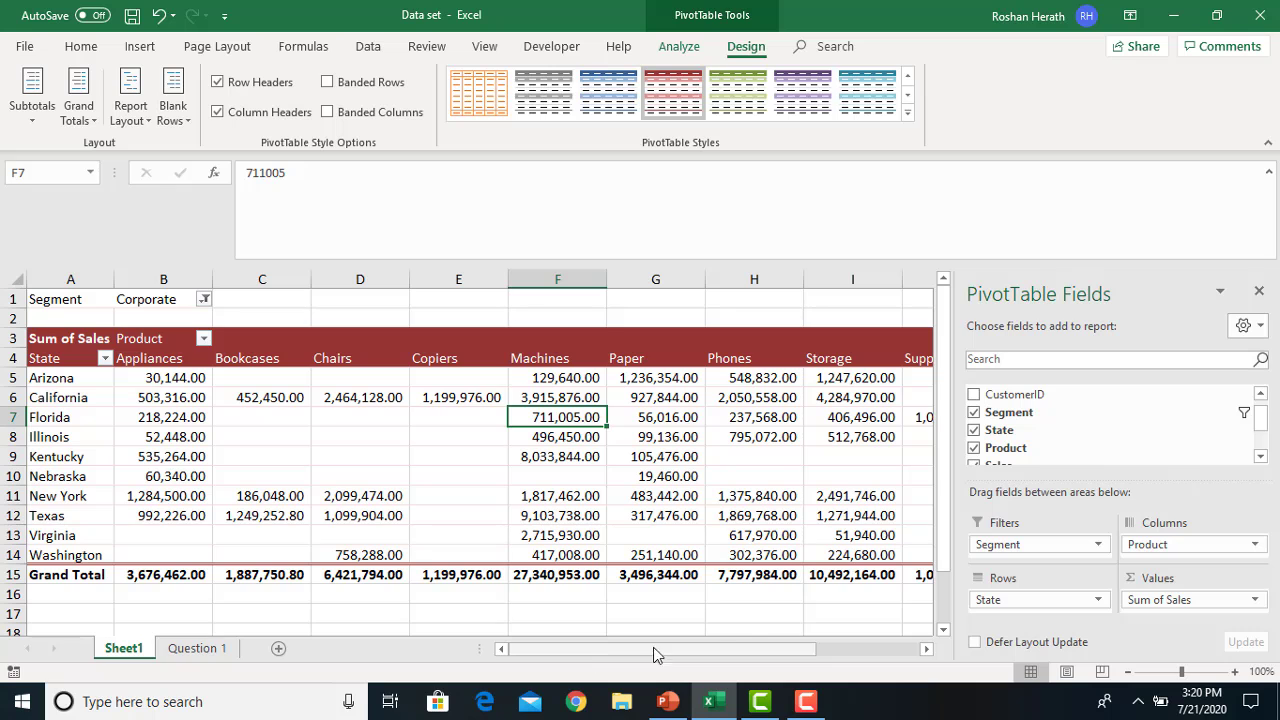
mouse_move(806, 655)
left_mouse_down()
mouse_move(951, 651)
mouse_move(525, 645)
left_mouse_up()
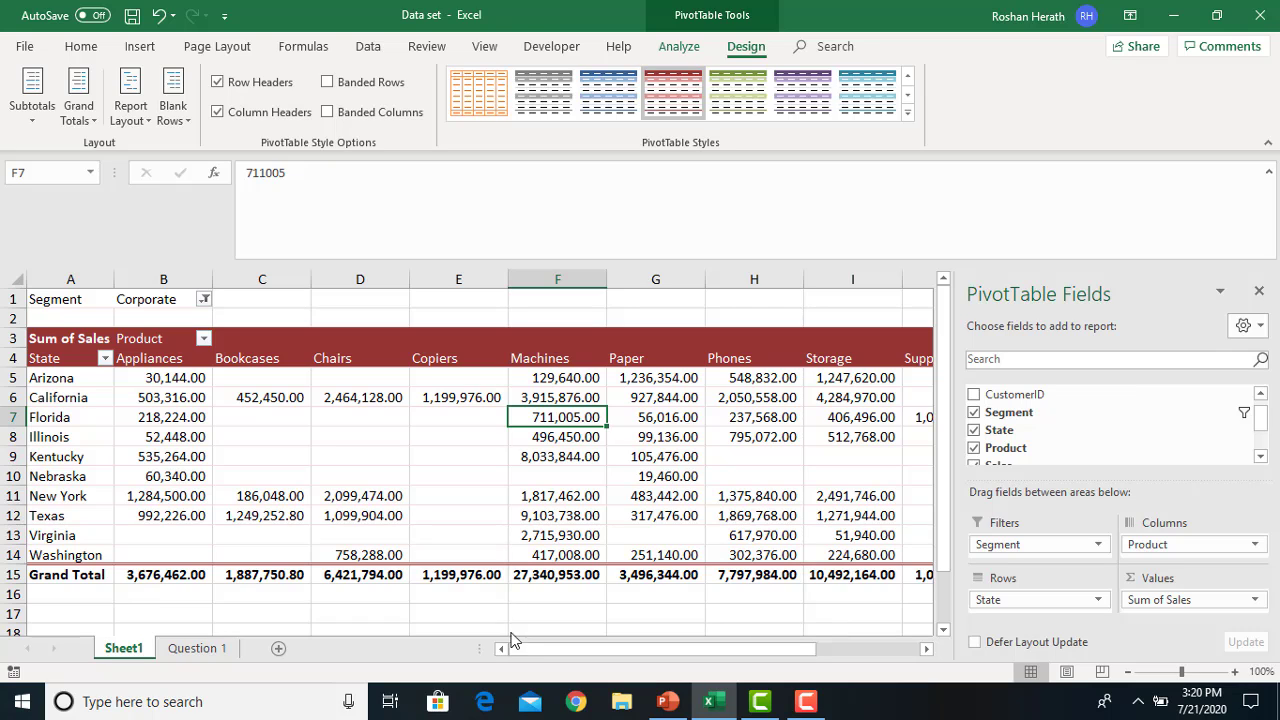
Turn the PivotTable's grand totals off for rows and columns.
left_click(82, 135)
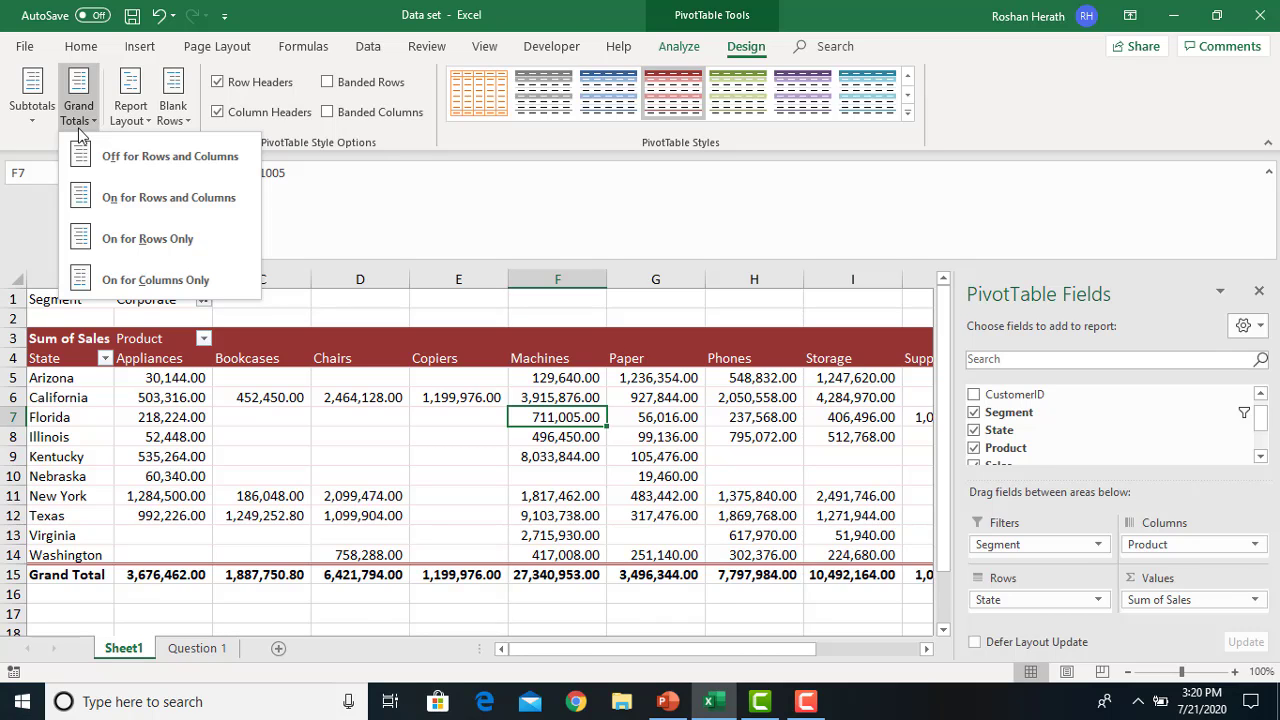
left_click(207, 170)
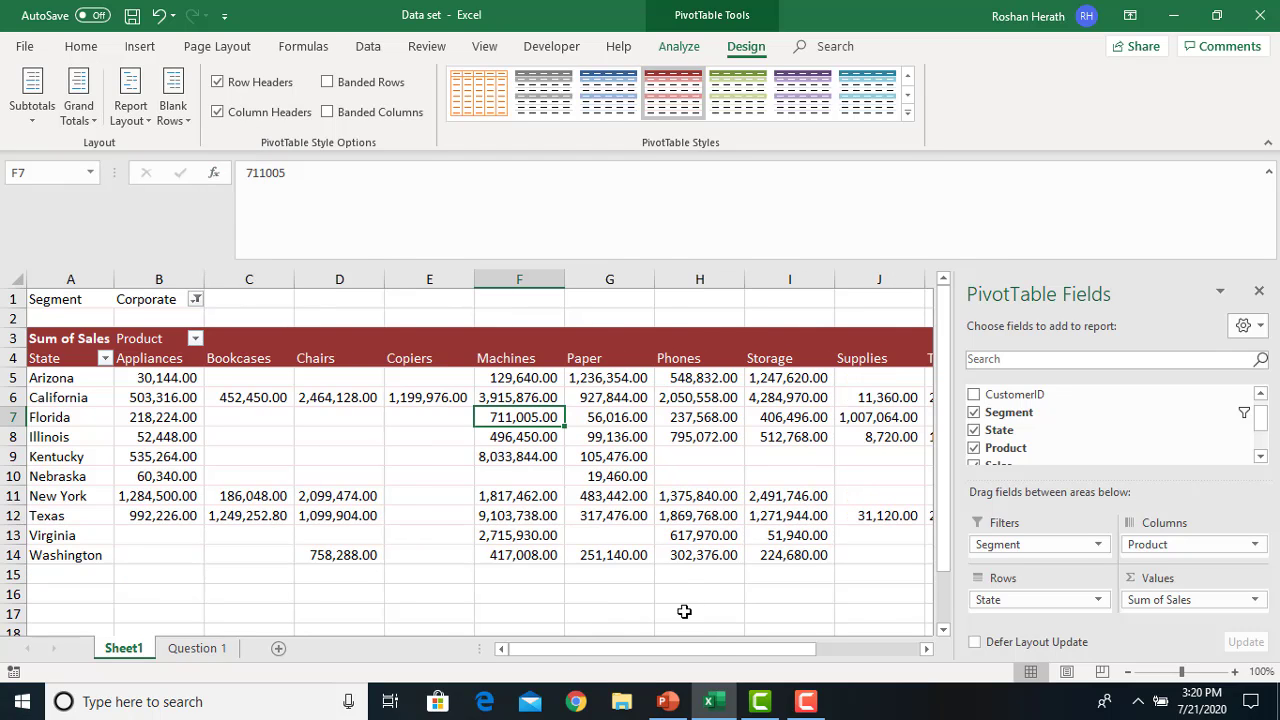
left_click_drag(700, 650, 624, 647)
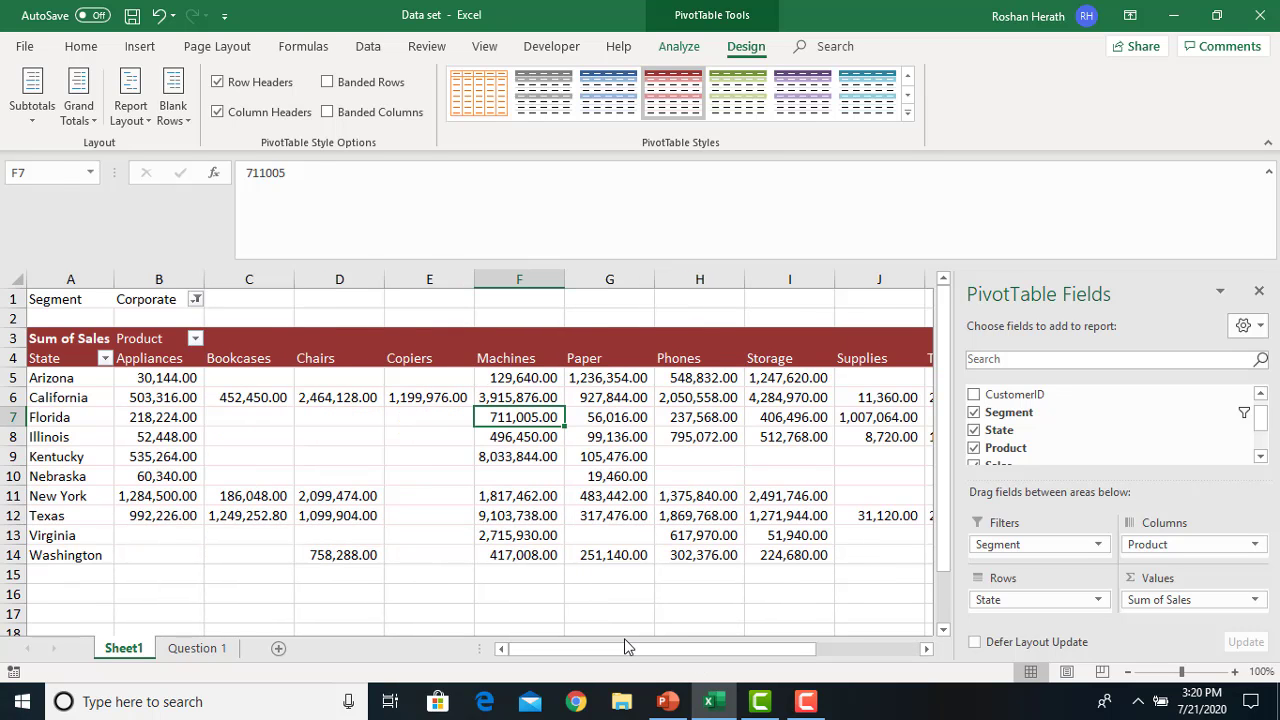
Turn grand totals back on for rows and columns, and restrict them to rows only.
left_click(80, 115)
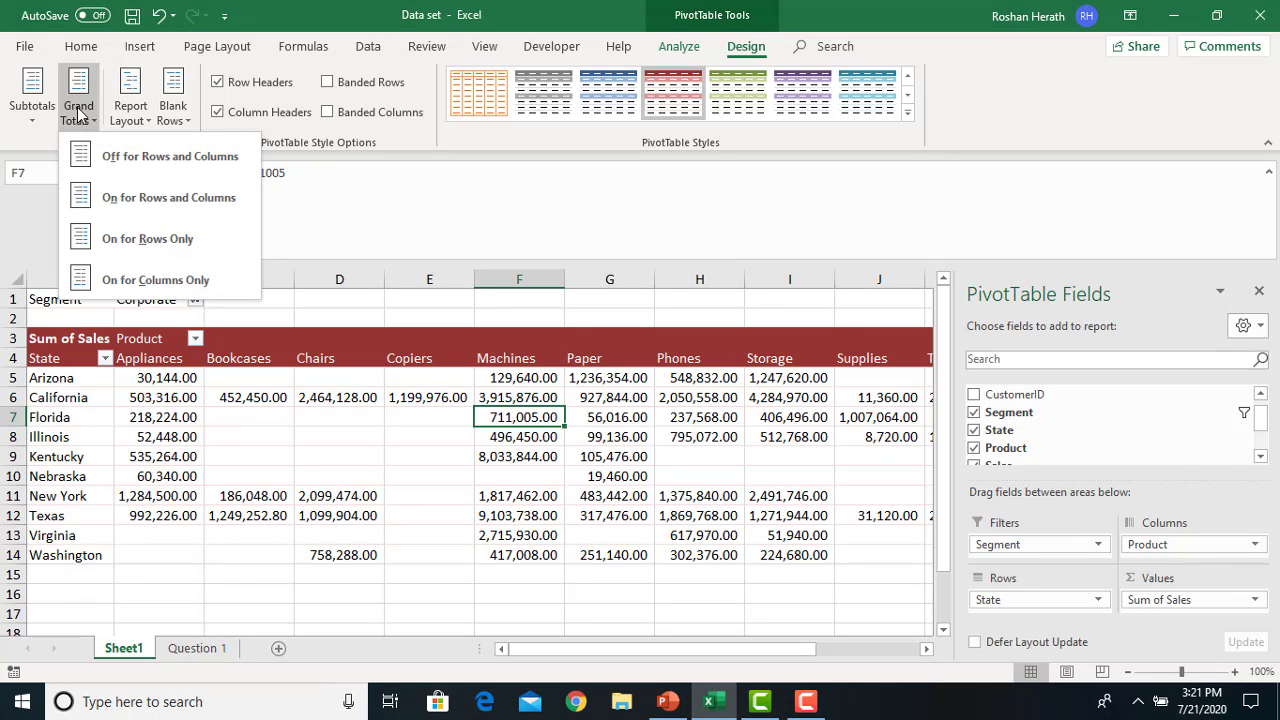
left_click(155, 199)
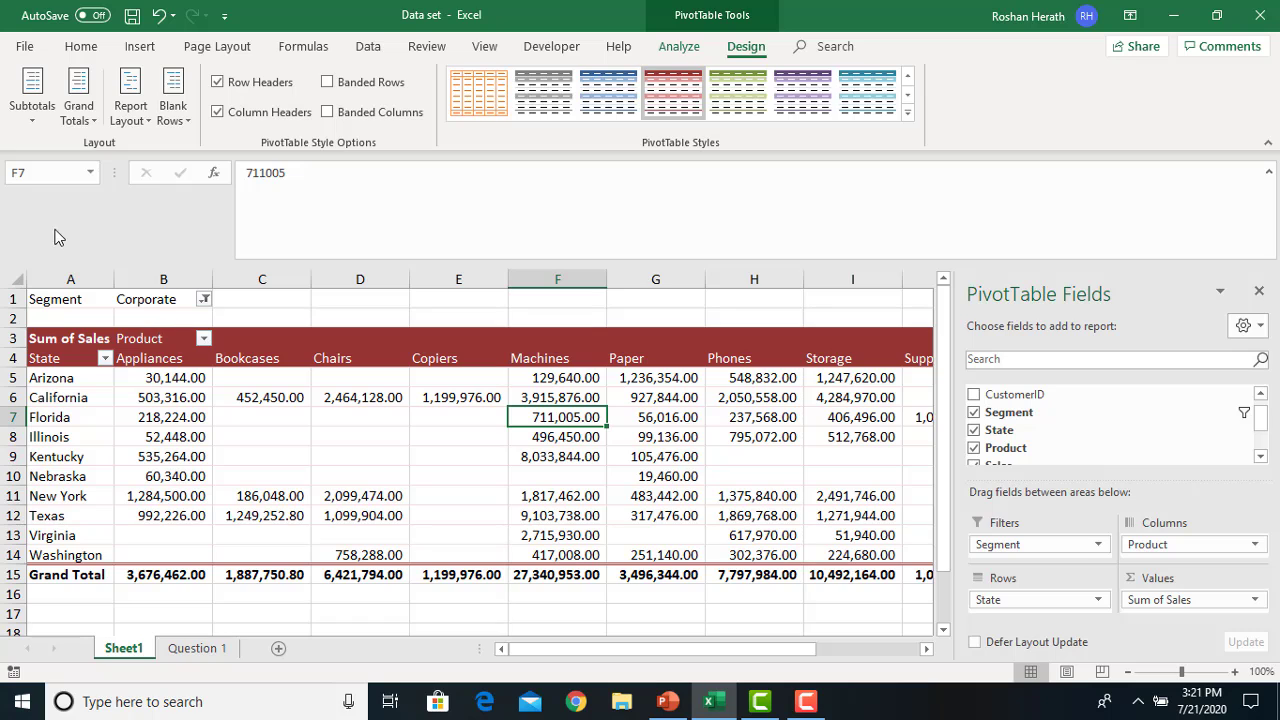
left_click(79, 100)
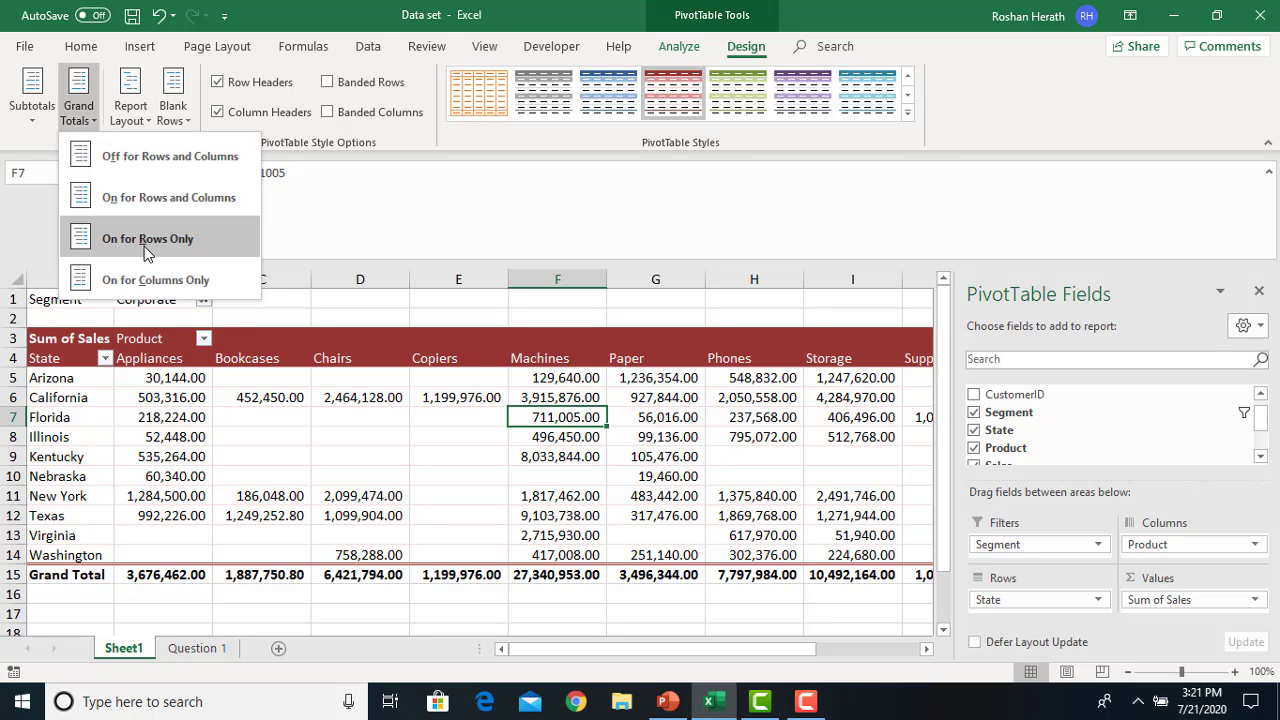
left_click(119, 238)
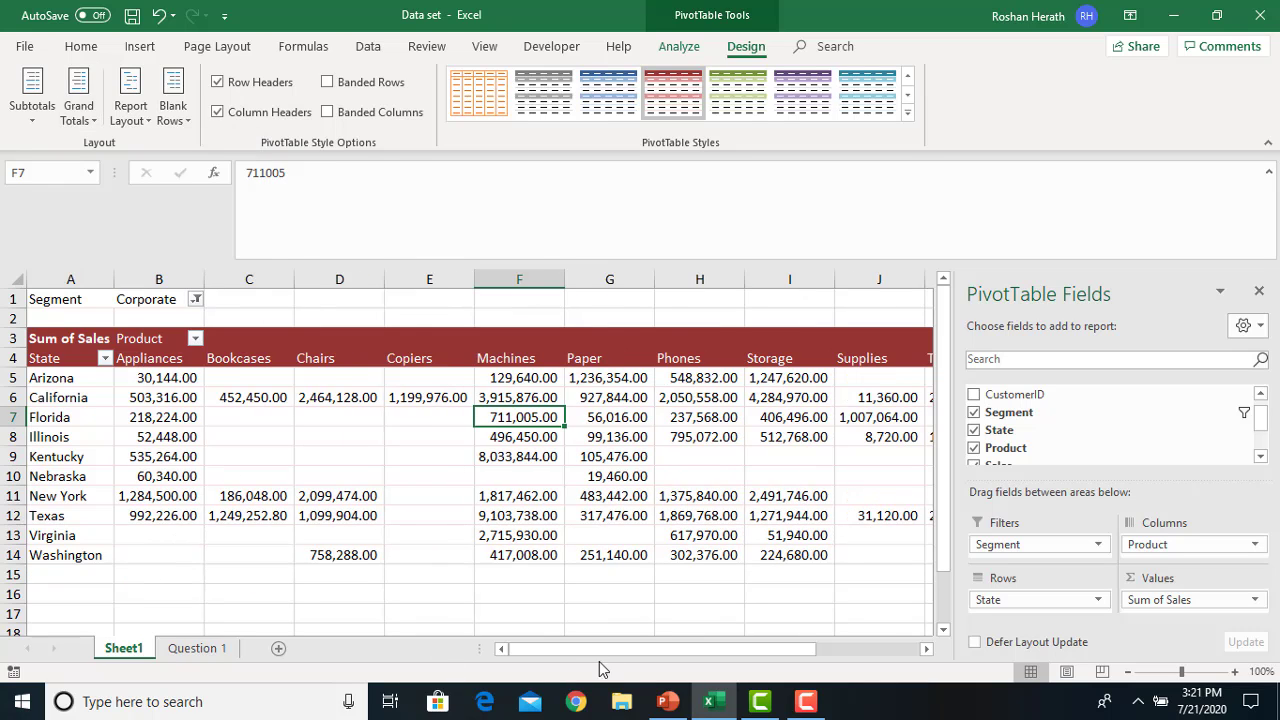
Show the PivotTable's grand totals for columns only.
left_click_drag(590, 657, 522, 650)
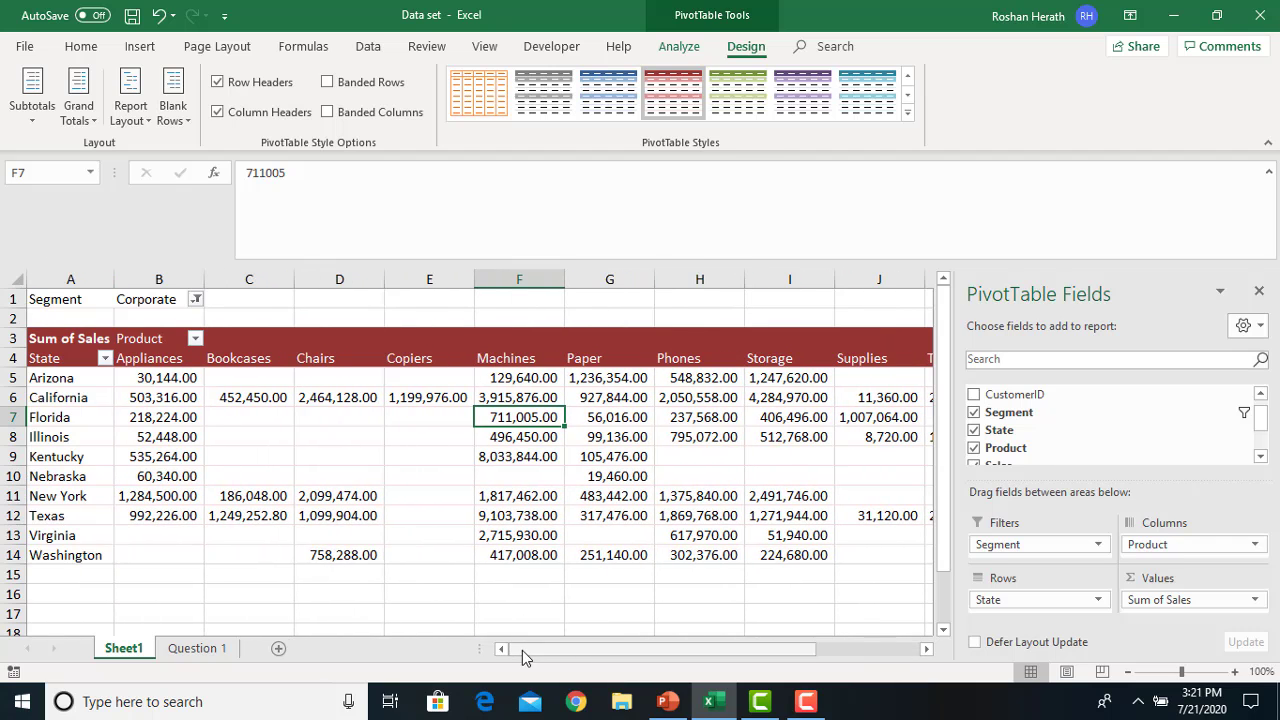
left_click(82, 104)
left_click(140, 280)
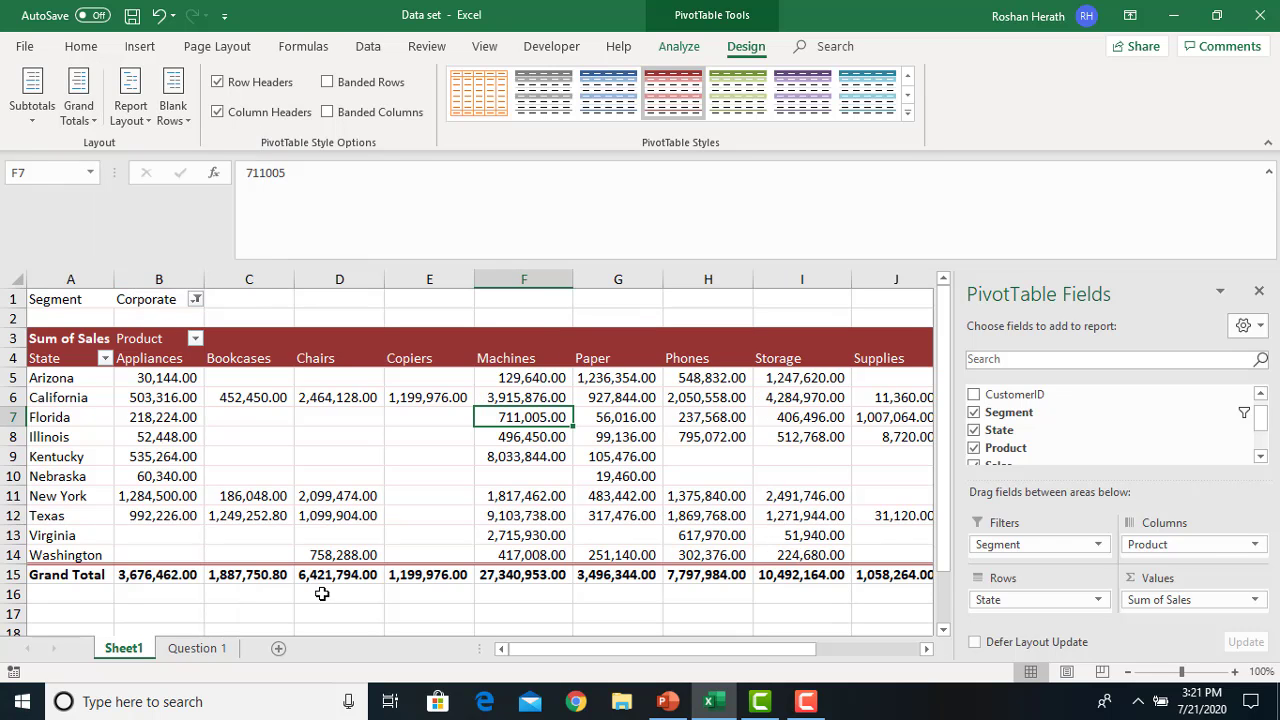
left_click_drag(729, 655, 683, 656)
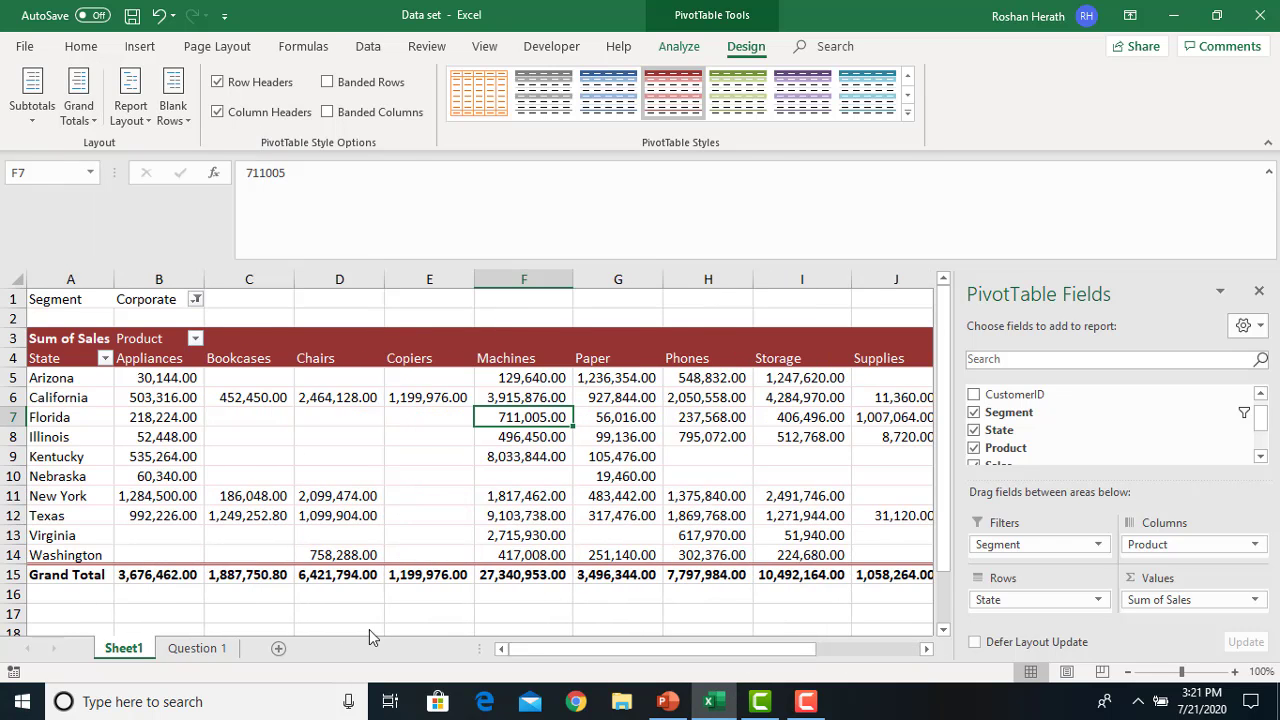
Turn grand totals on for both rows and columns, and review the available subtotal options.
left_click(72, 114)
left_click(132, 196)
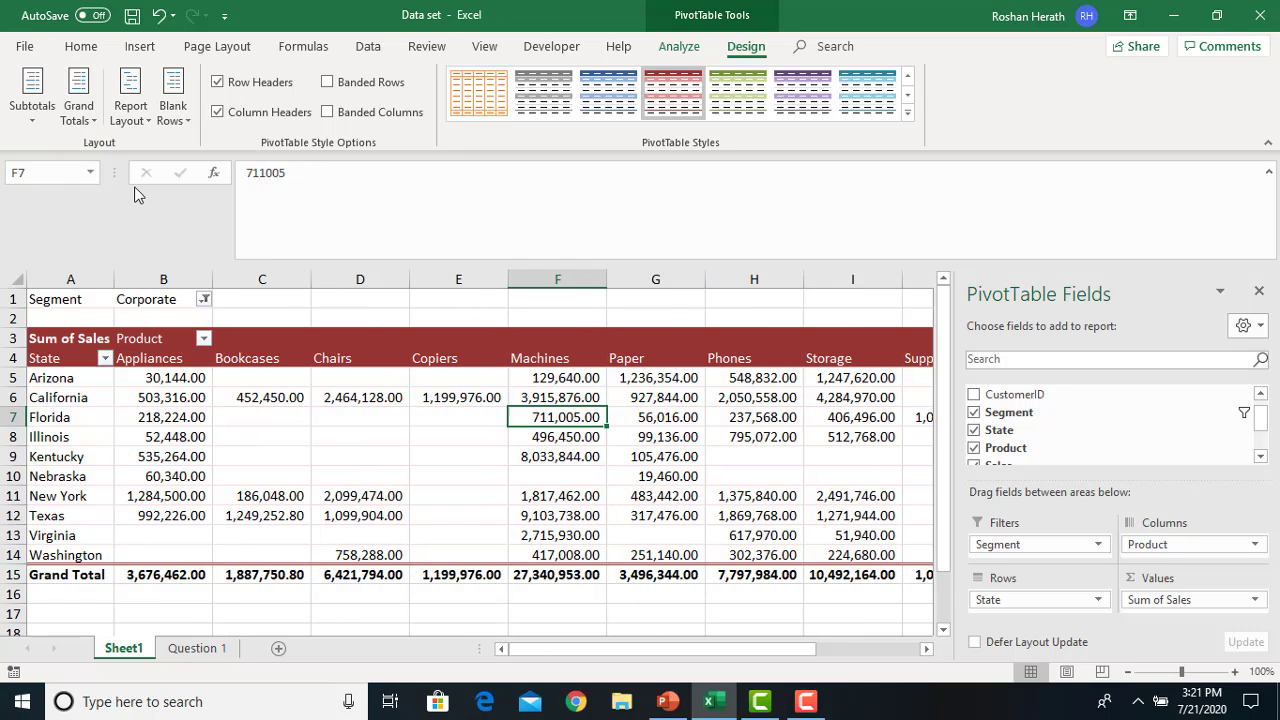
left_click(29, 127)
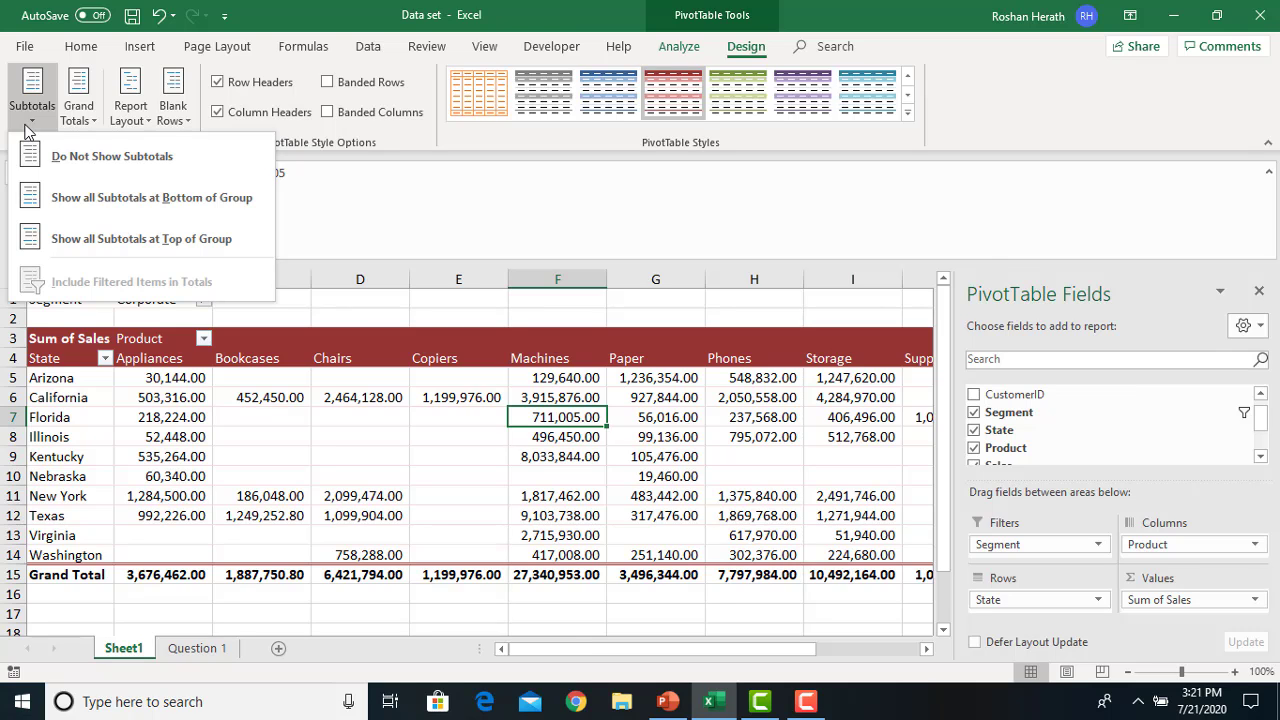
left_click(28, 128)
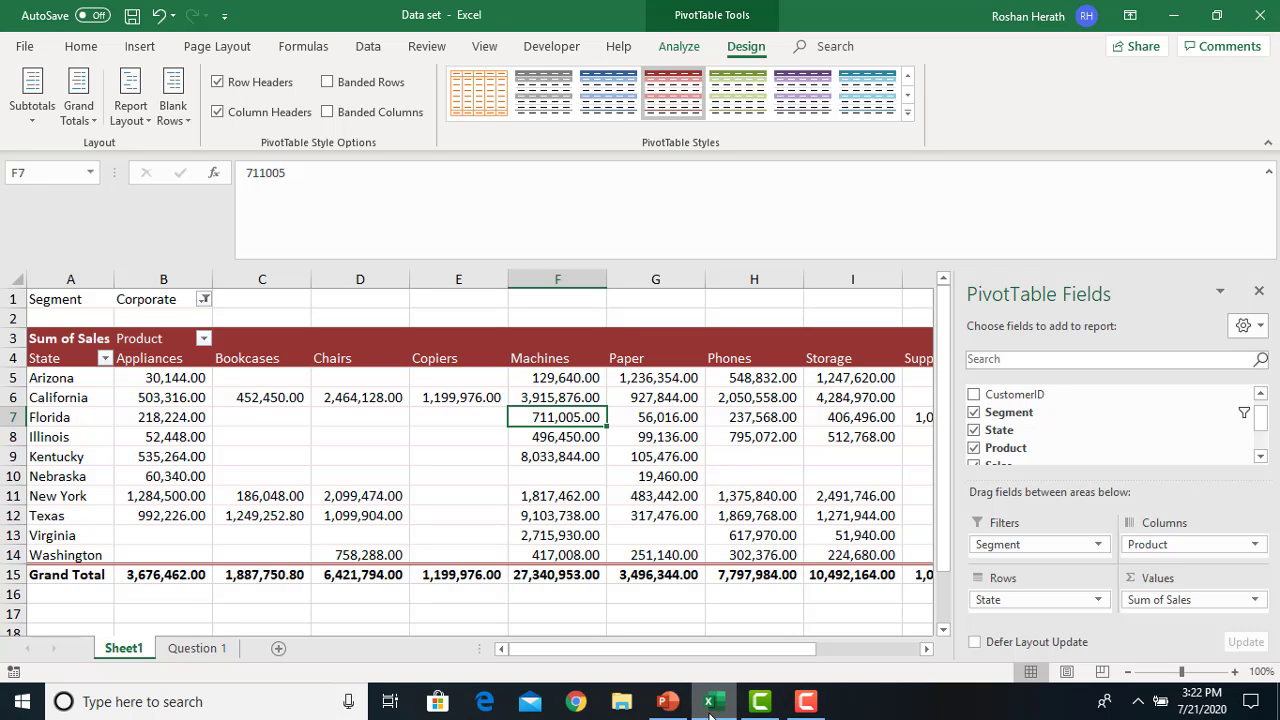
Switch to PowerPoint, present the slides on changing the layout and summarizing with a Pivot Chart, and end the show.
left_click(660, 708)
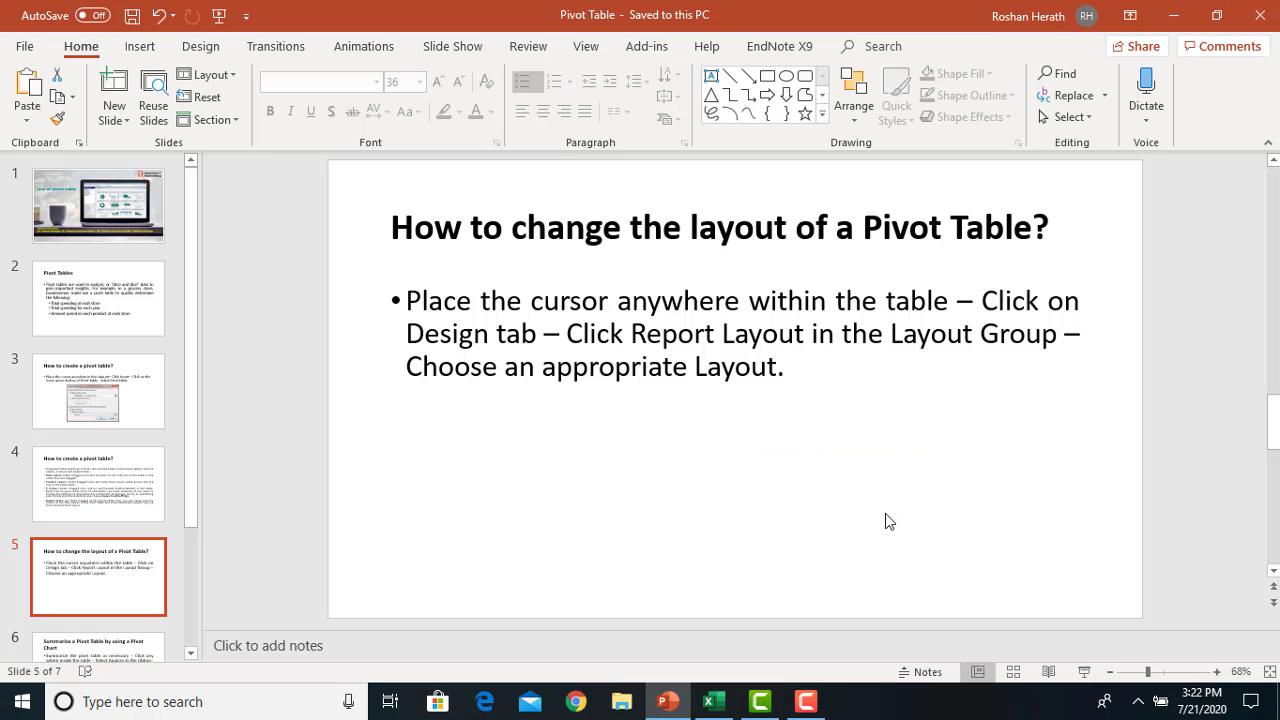
left_click(1084, 671)
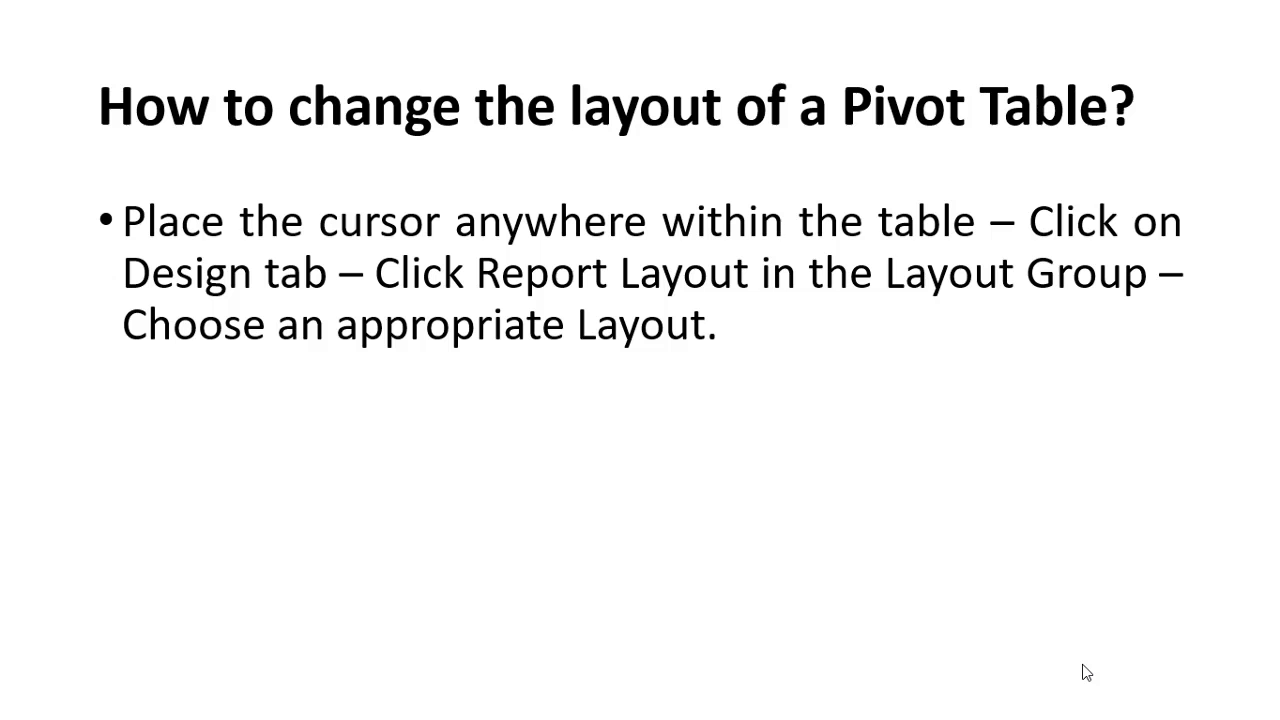
left_click(1086, 672)
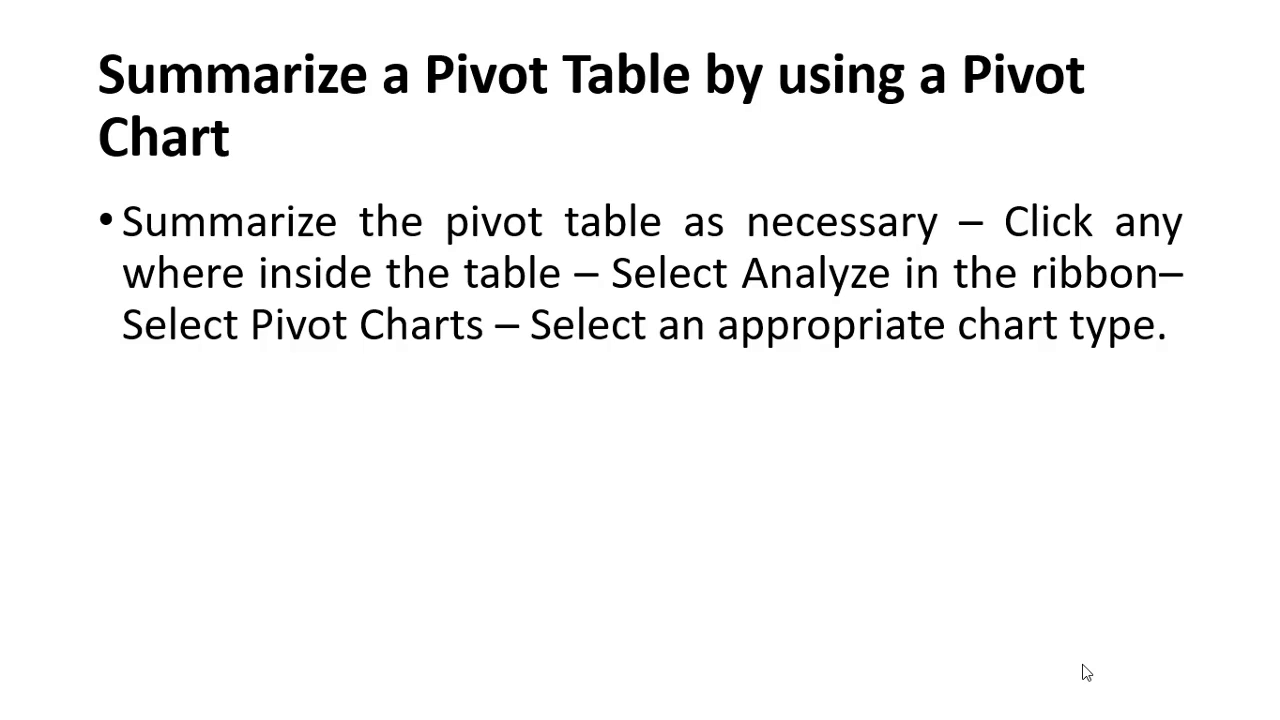
key("Escape")
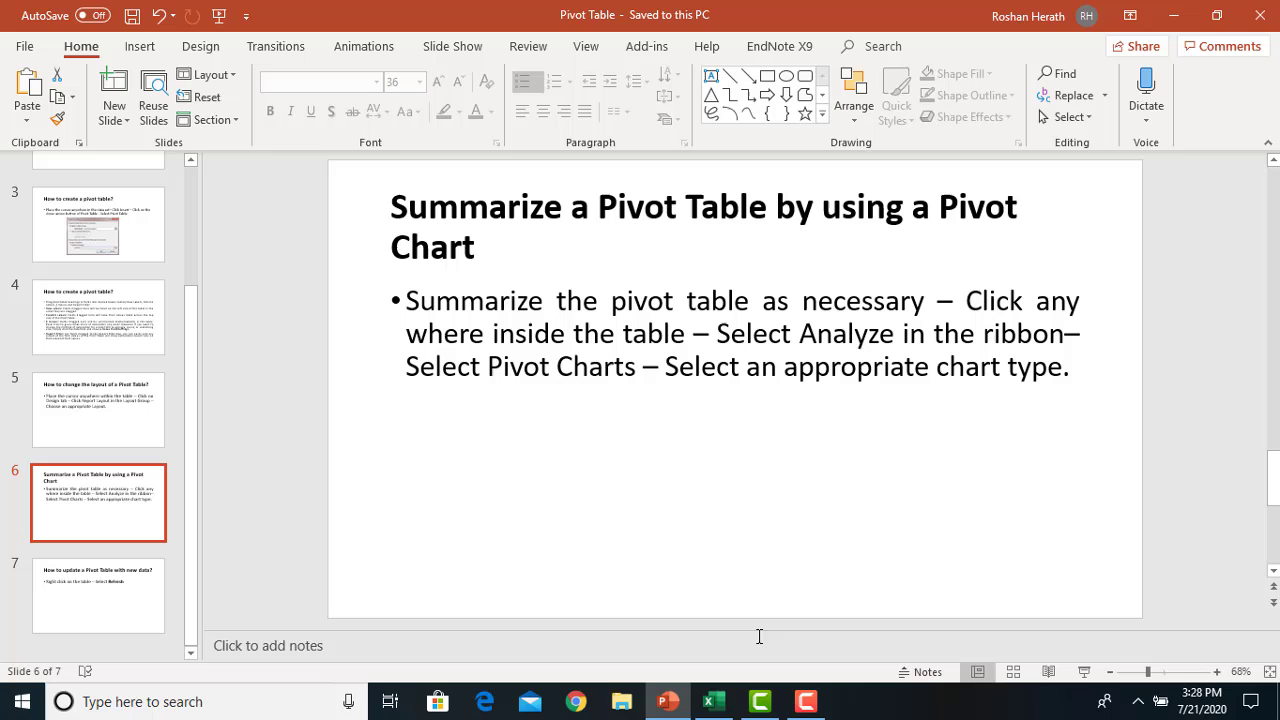
Switch back to Excel and insert a Clustered Column PivotChart based on the sales PivotTable.
left_click(724, 704)
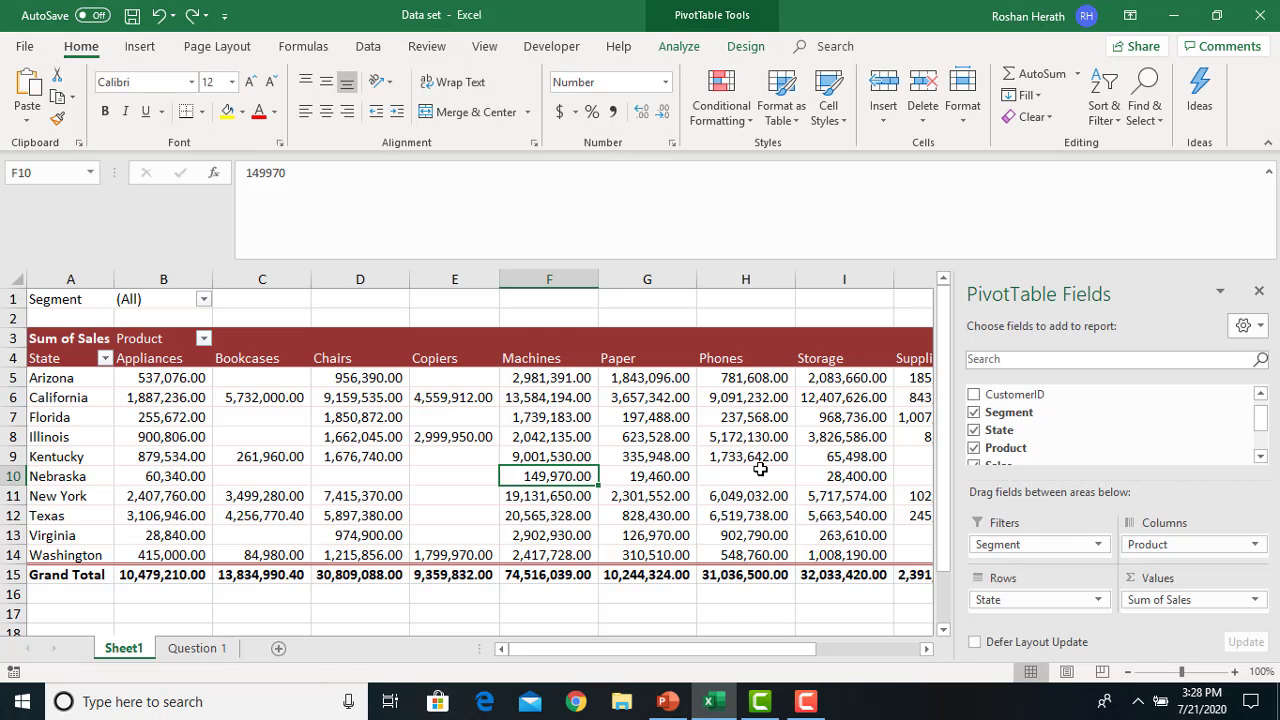
mouse_move(760, 469)
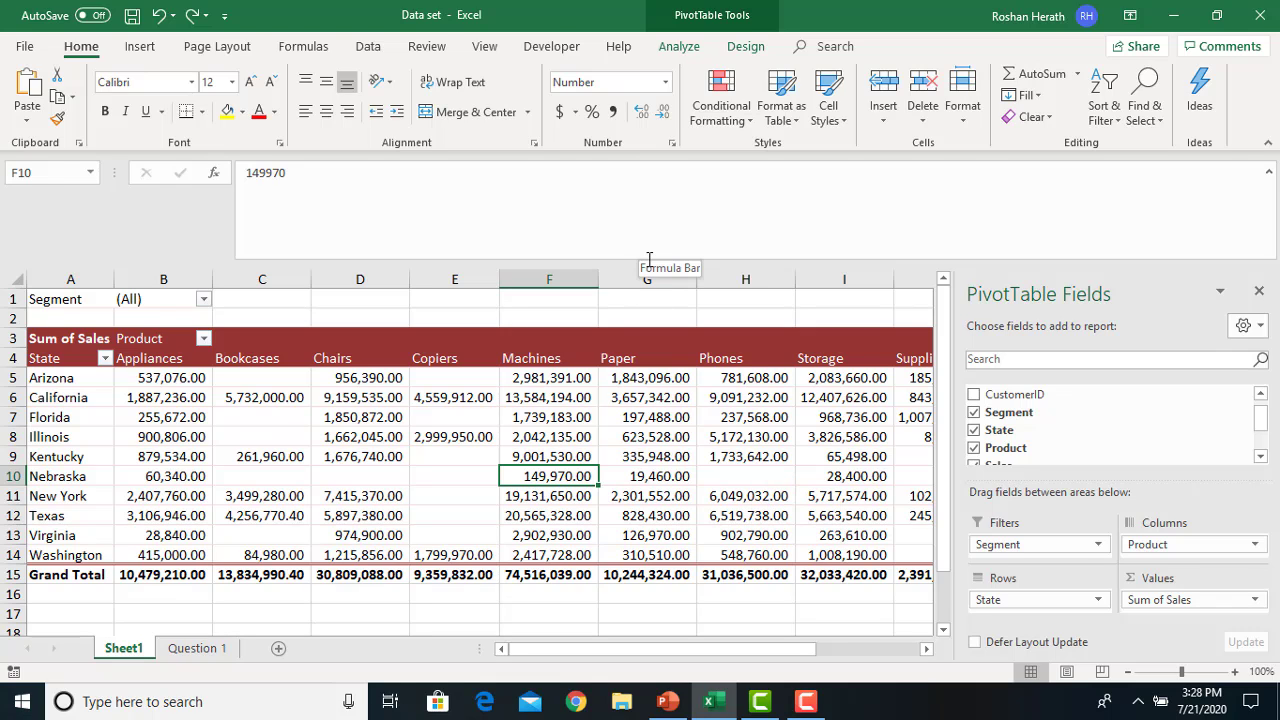
left_click(372, 437)
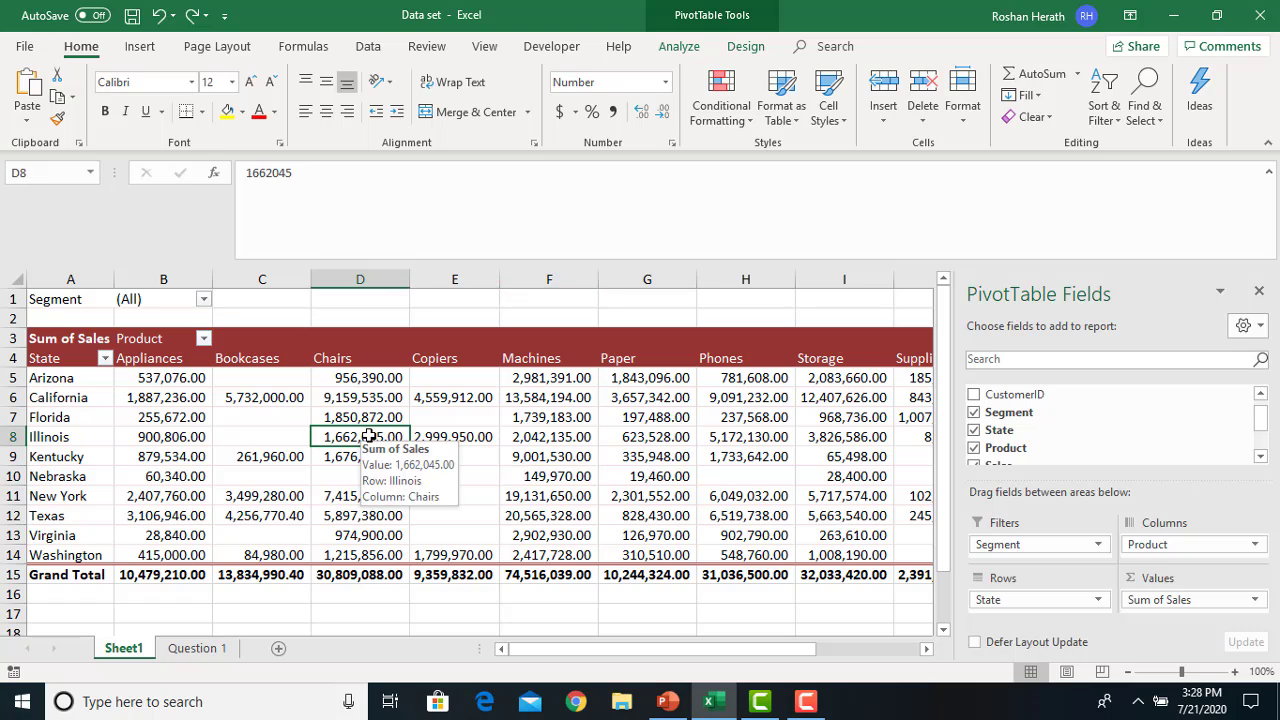
left_click(667, 50)
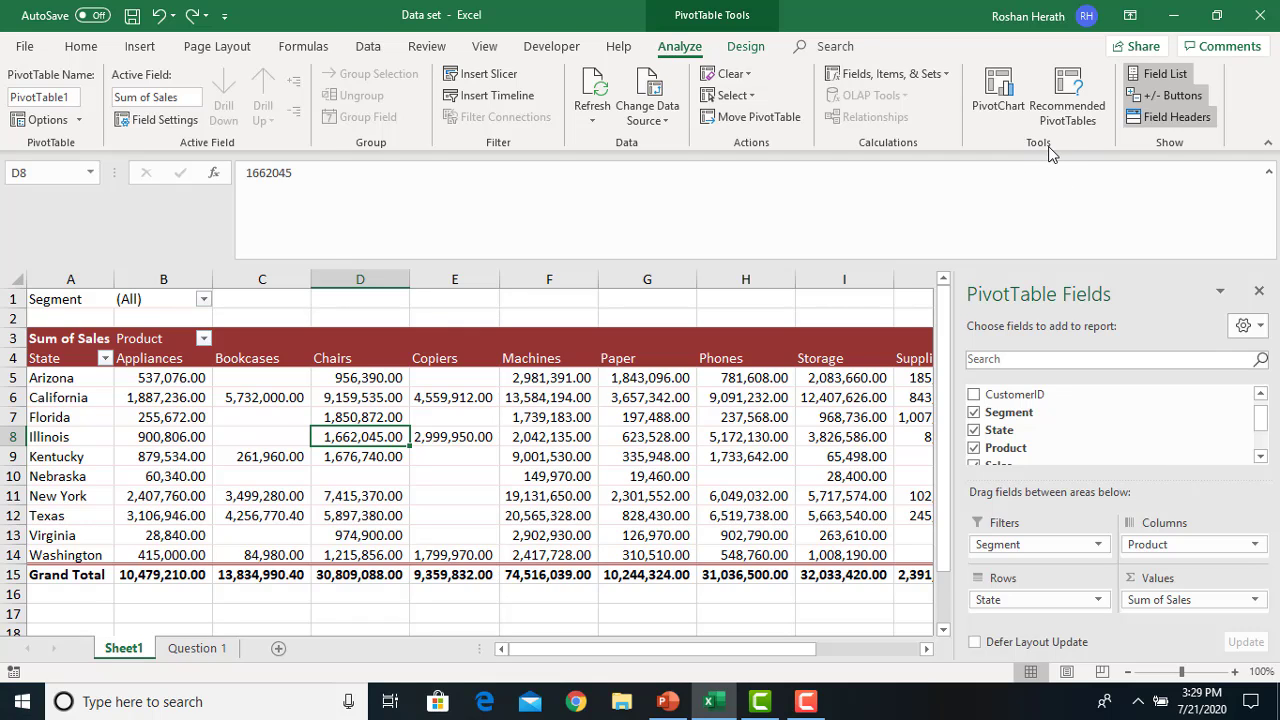
left_click(997, 100)
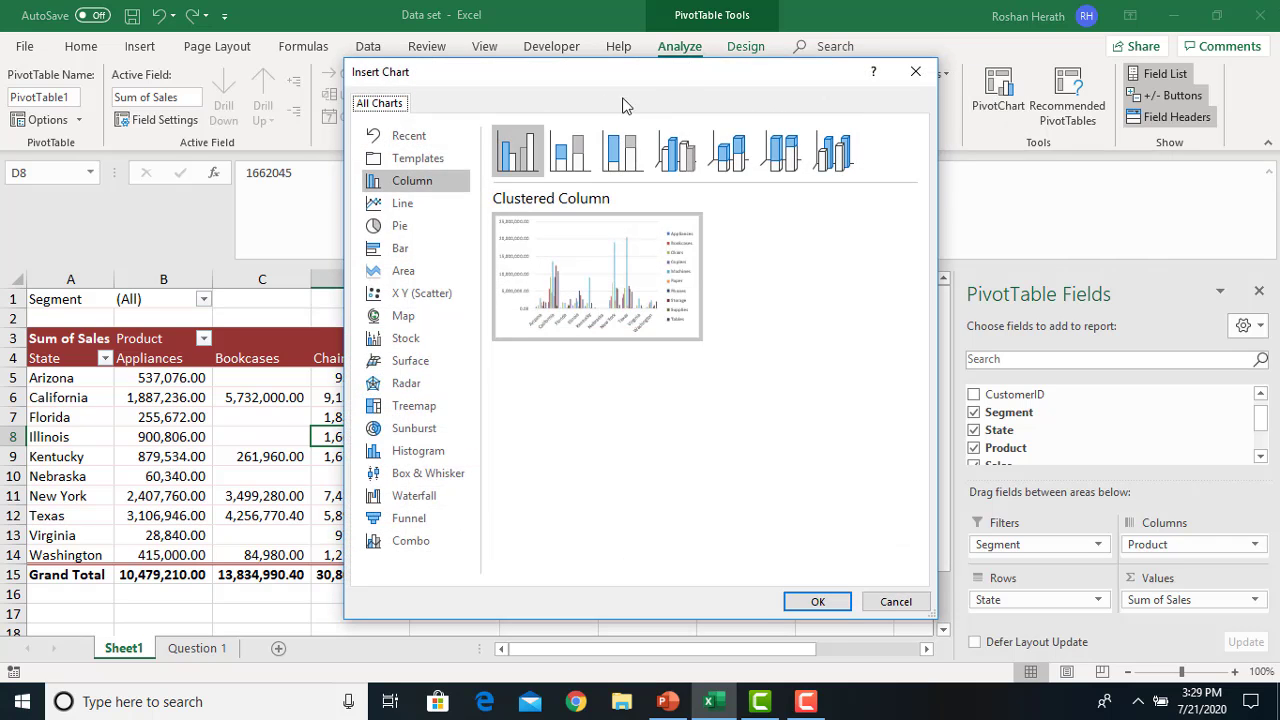
left_click_drag(676, 77, 958, 47)
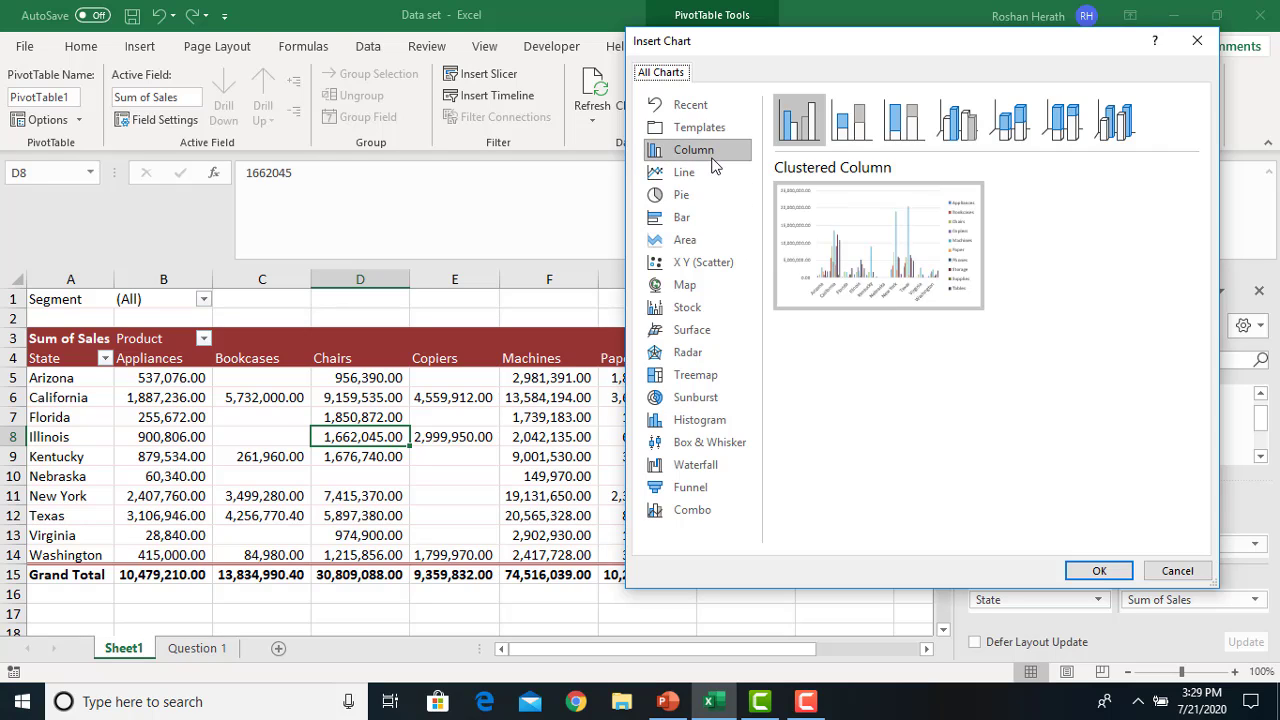
left_click(1094, 571)
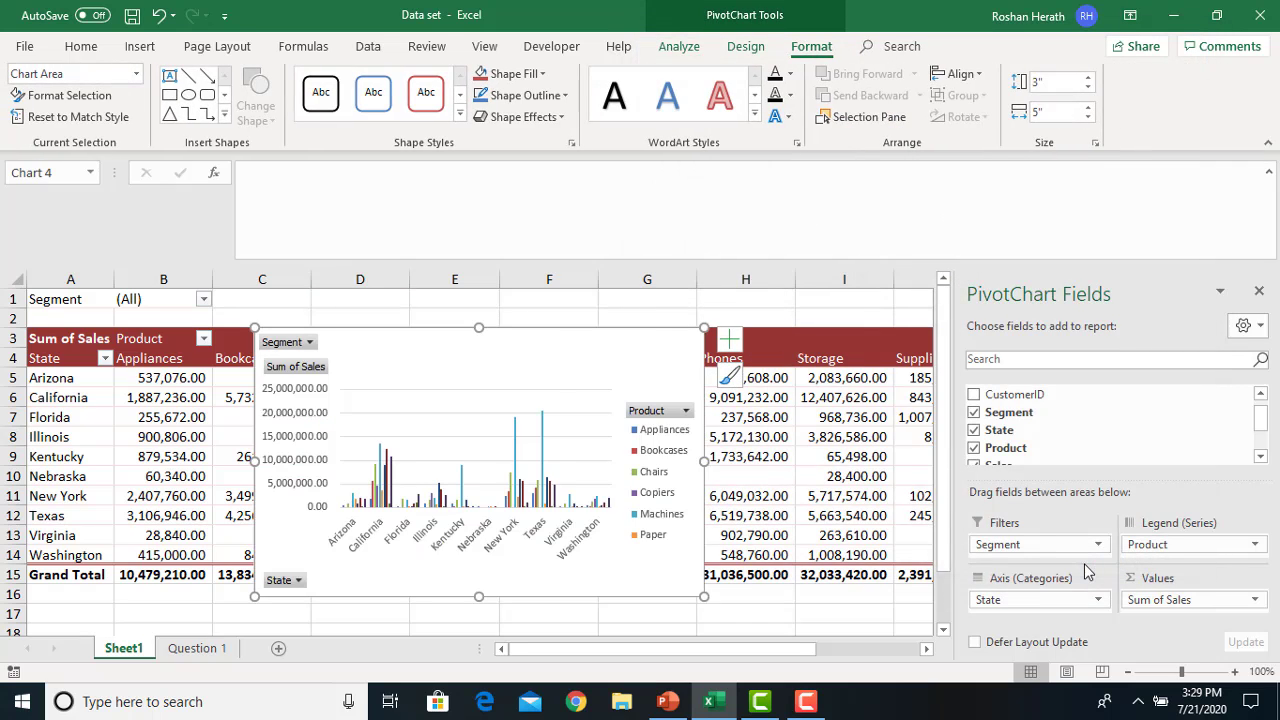
left_click_drag(538, 333, 700, 238)
Filter the PivotChart's Product field to Bookcases, Chairs and Paper only.
left_click(681, 413)
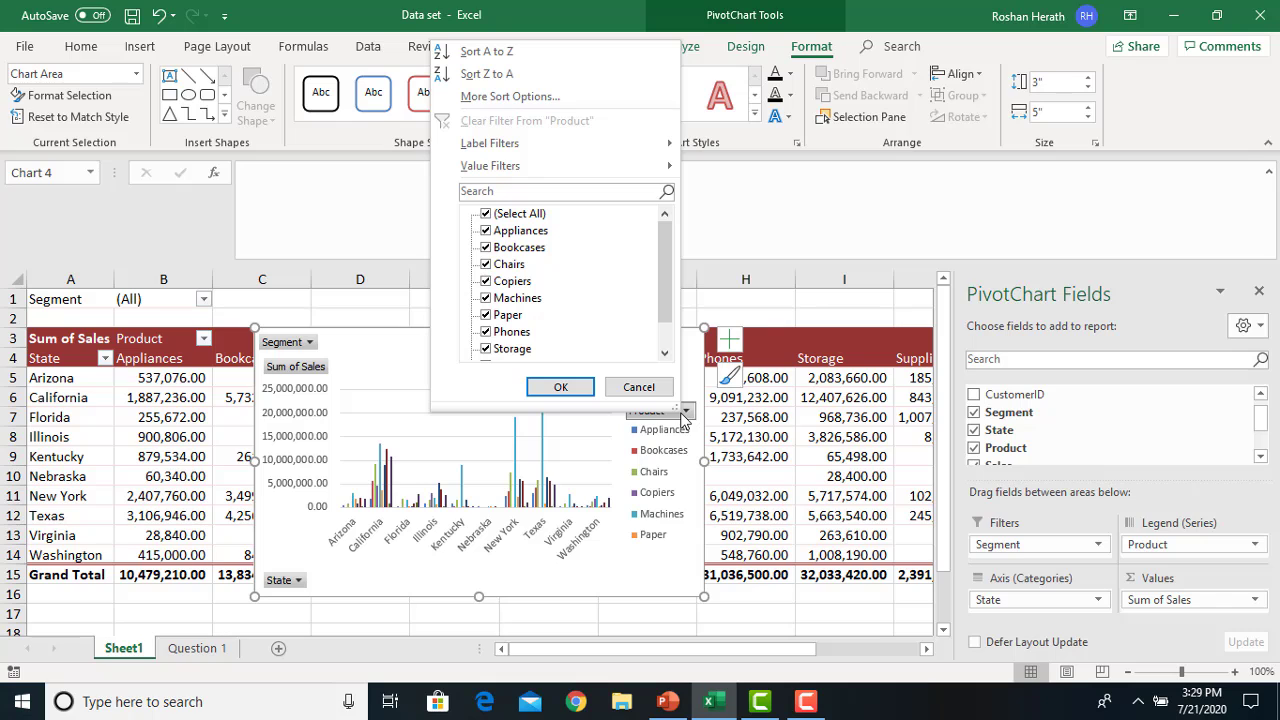
left_click(485, 214)
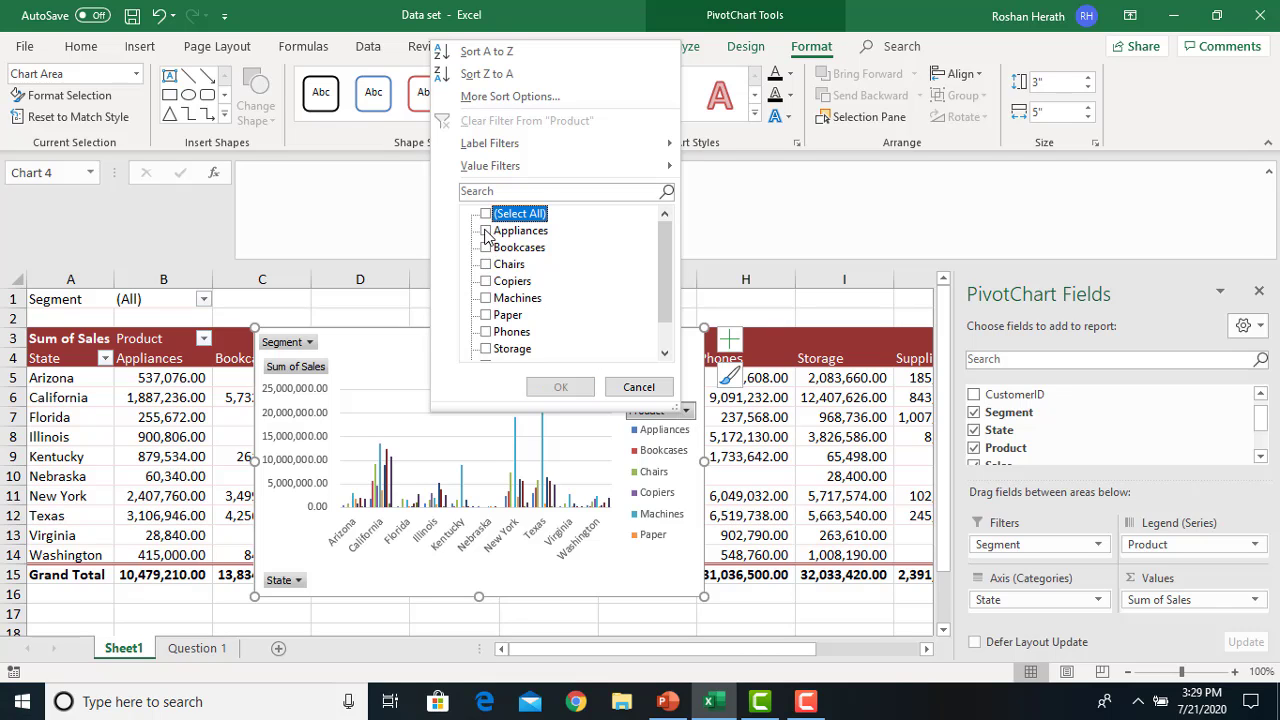
left_click(486, 248)
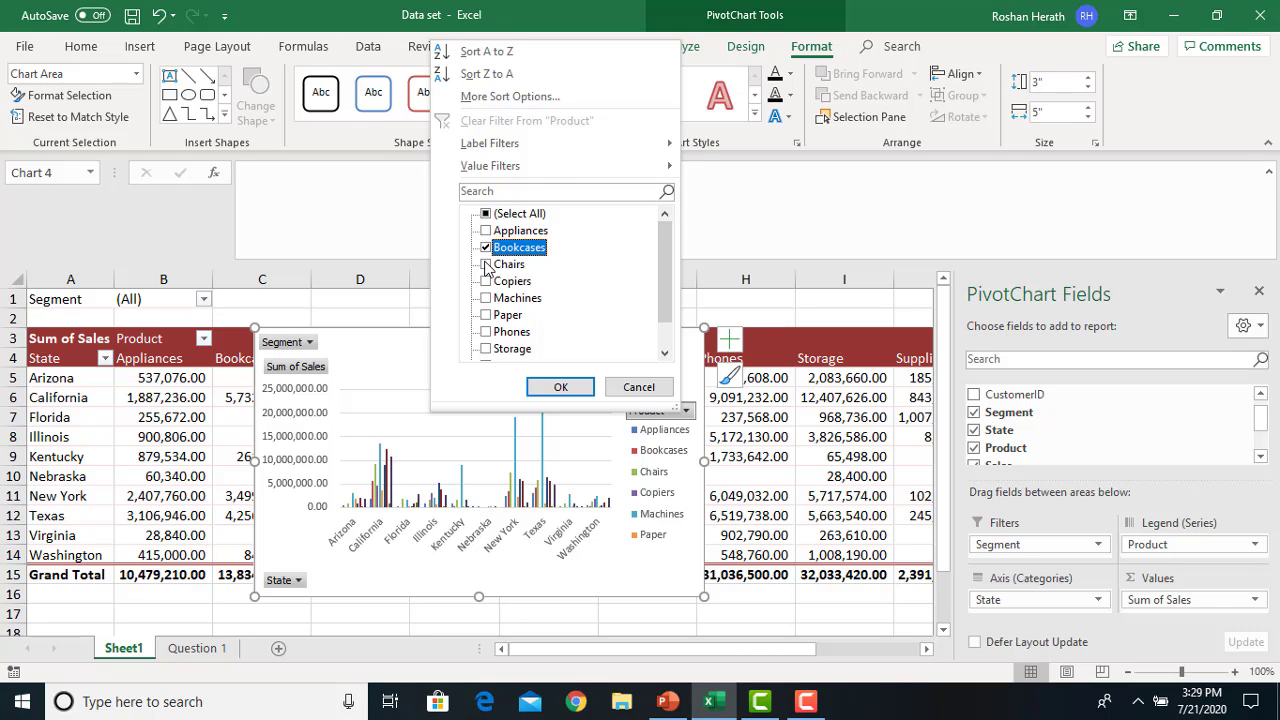
left_click(487, 265)
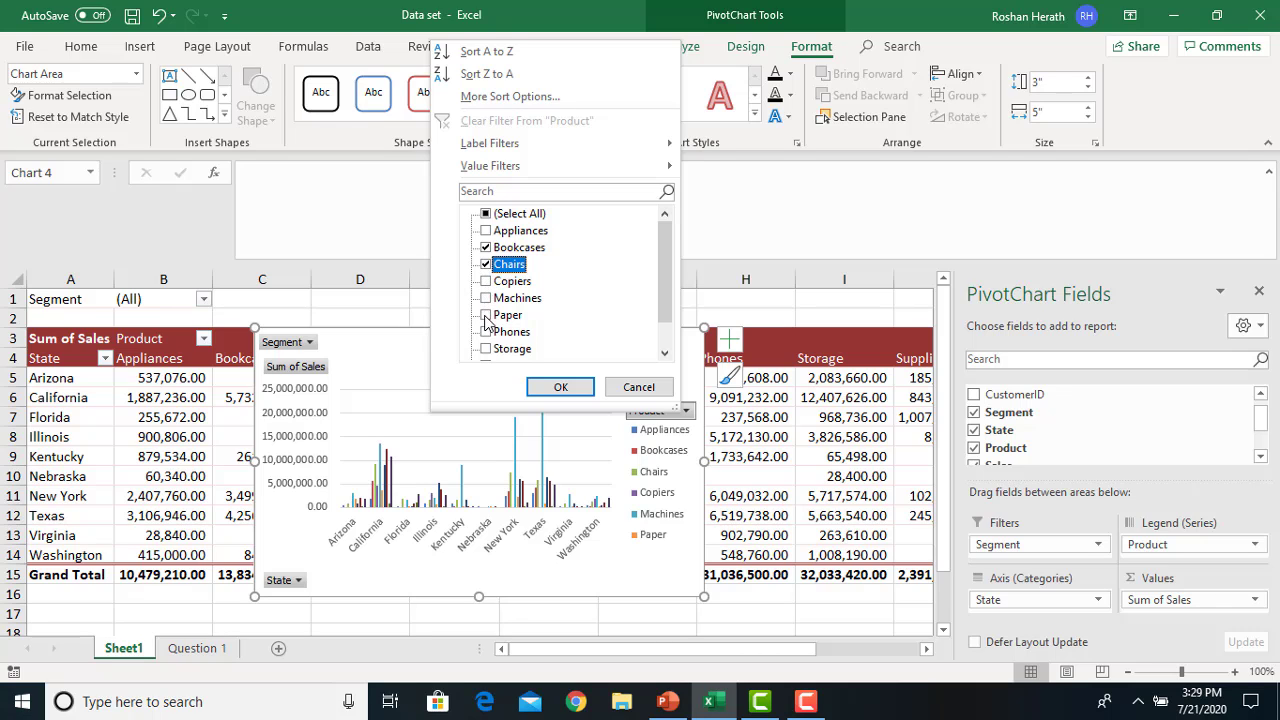
left_click(486, 316)
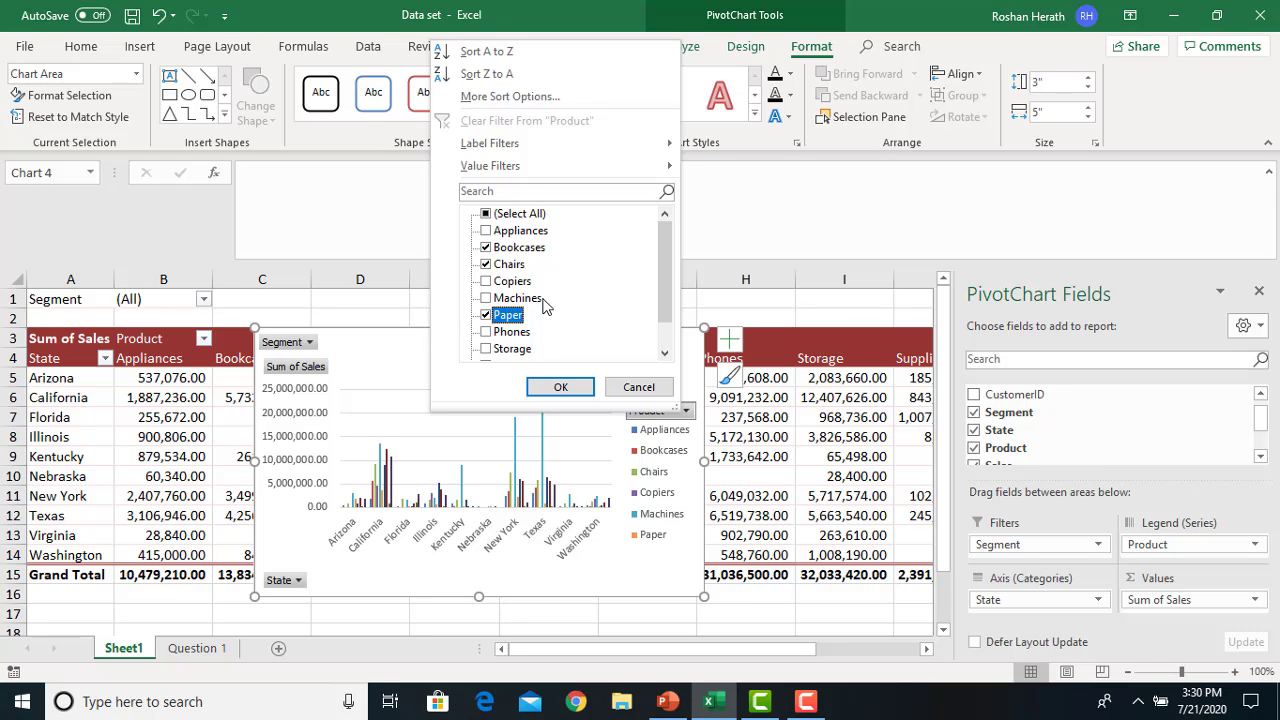
left_click(561, 387)
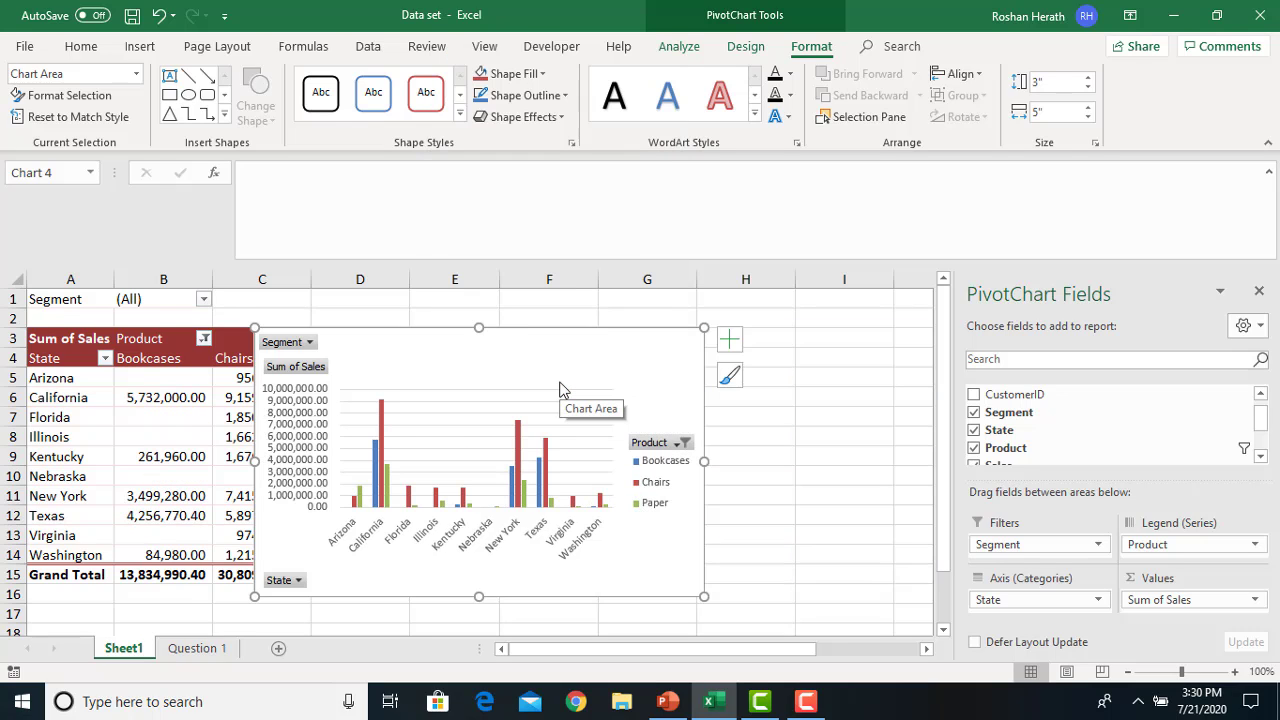
Filter the PivotChart's State field to California only.
left_click(299, 581)
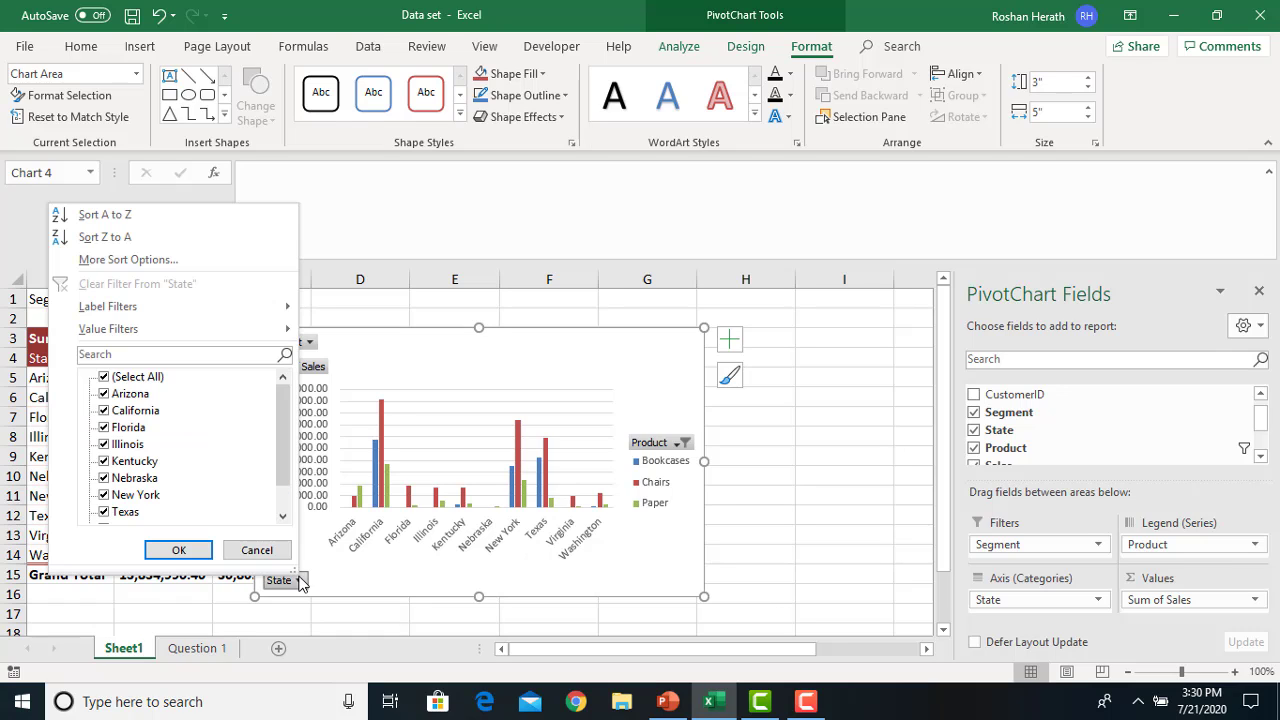
left_click(104, 377)
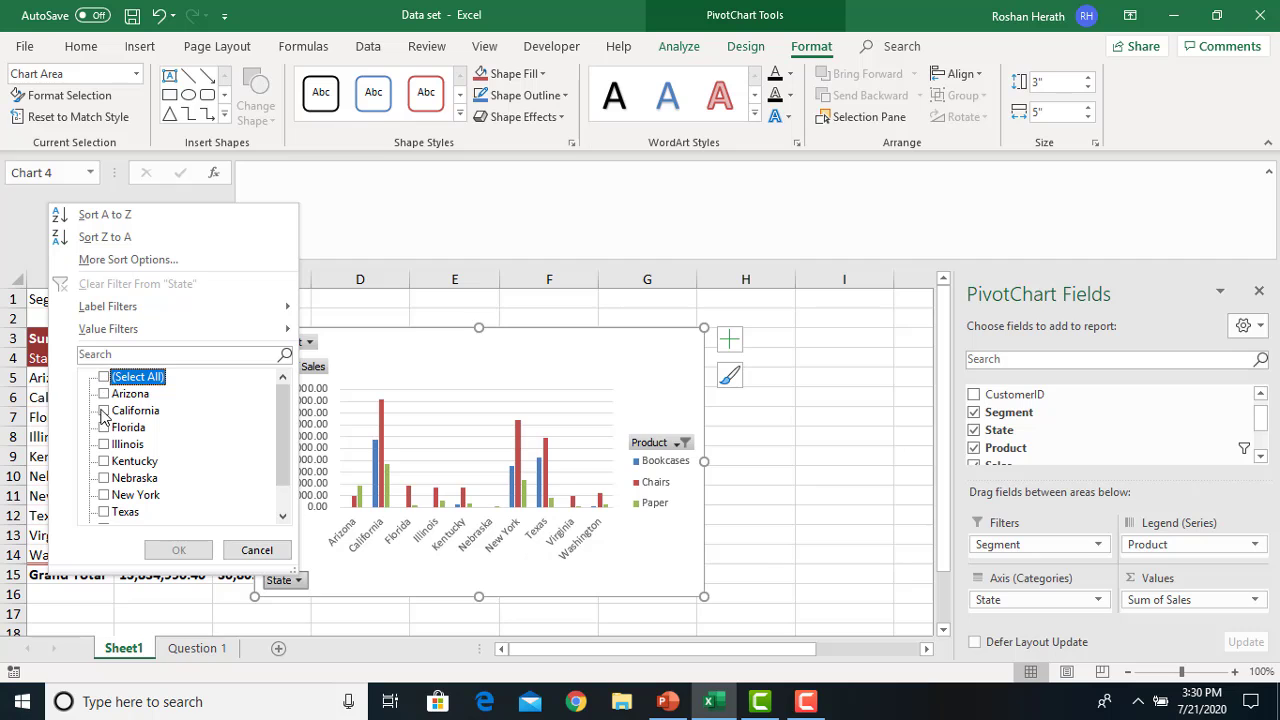
left_click(104, 410)
left_click(178, 551)
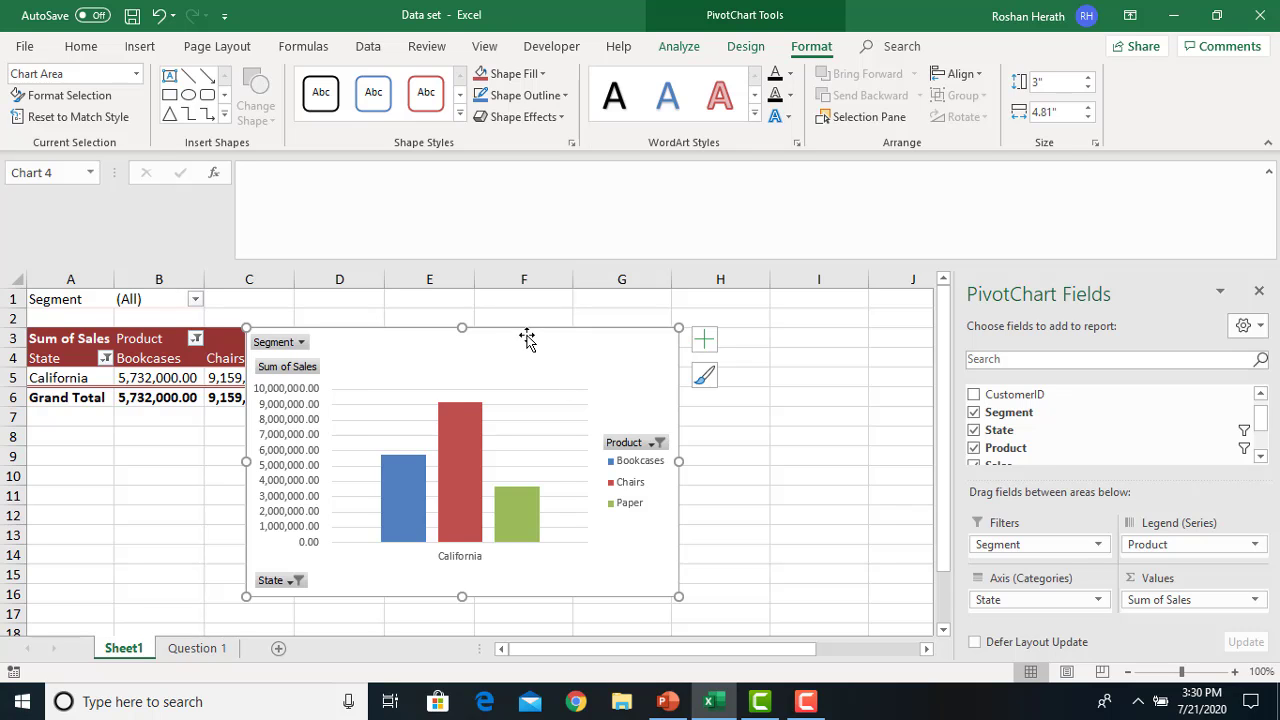
Move the PivotChart away from the first table columns and enlarge it to about 3.5" high by 6.13" wide.
left_click_drag(527, 338, 661, 328)
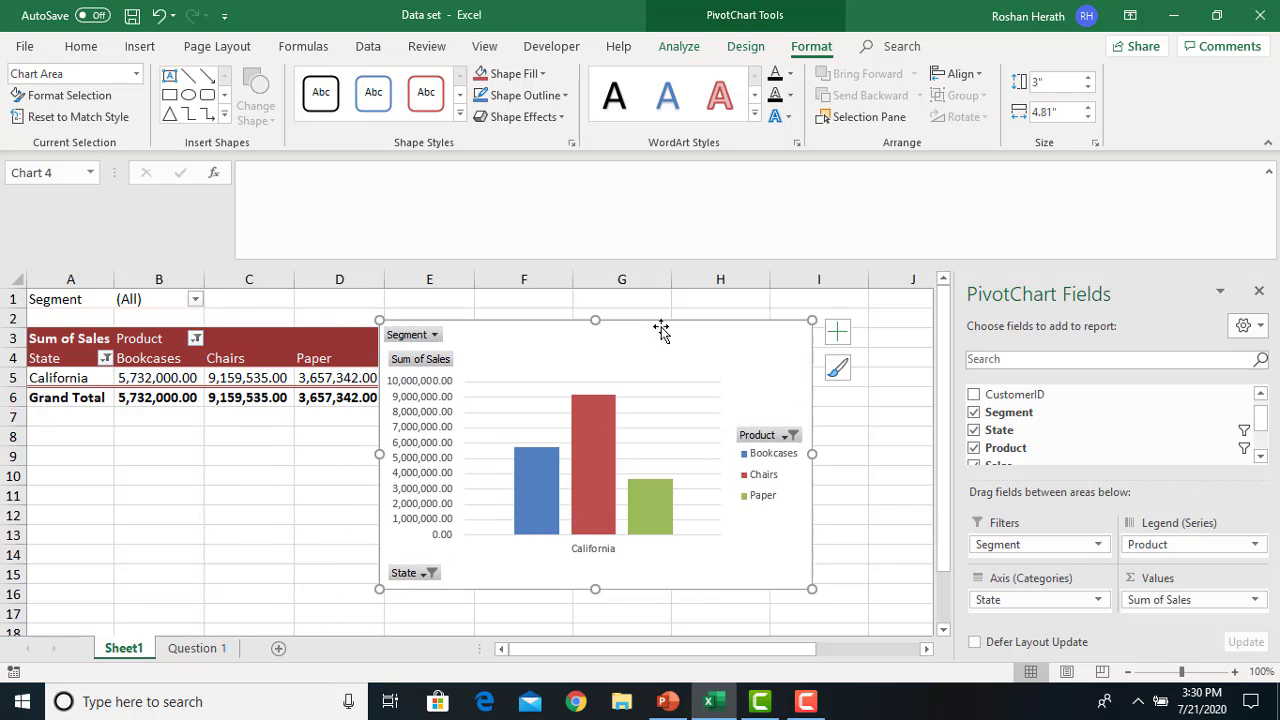
mouse_move(542, 487)
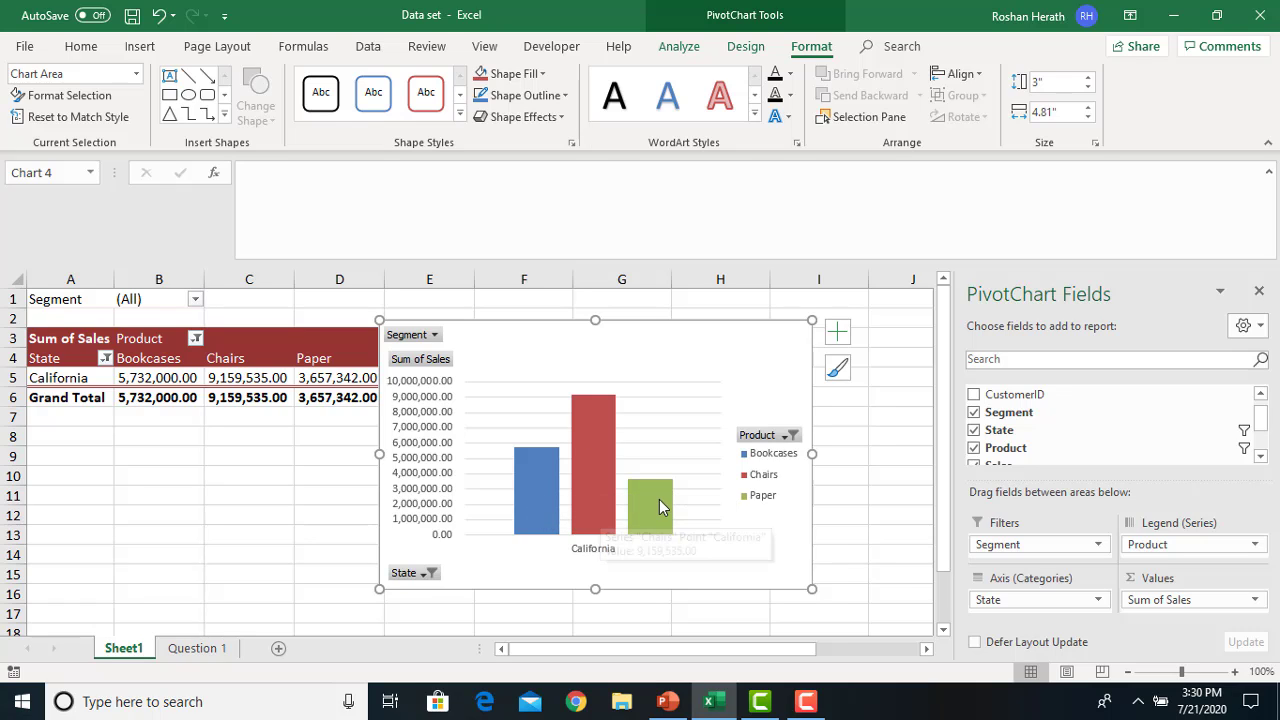
mouse_move(659, 507)
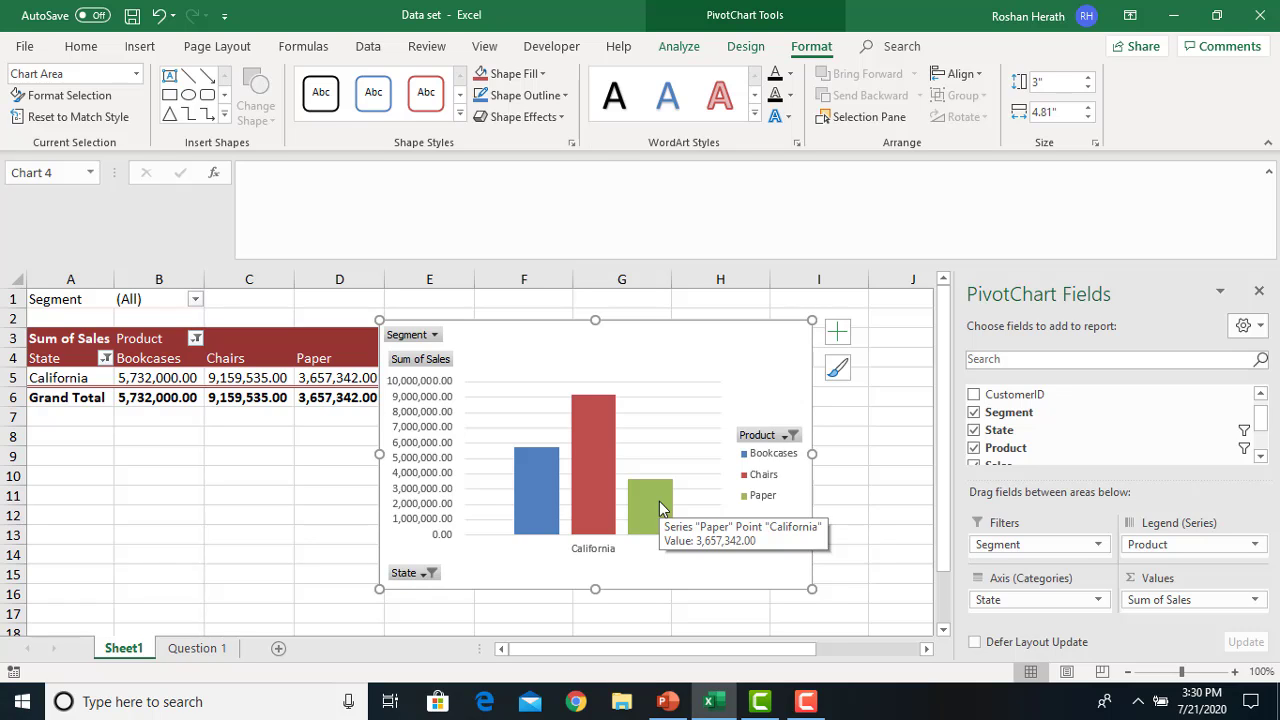
left_click_drag(811, 320, 862, 307)
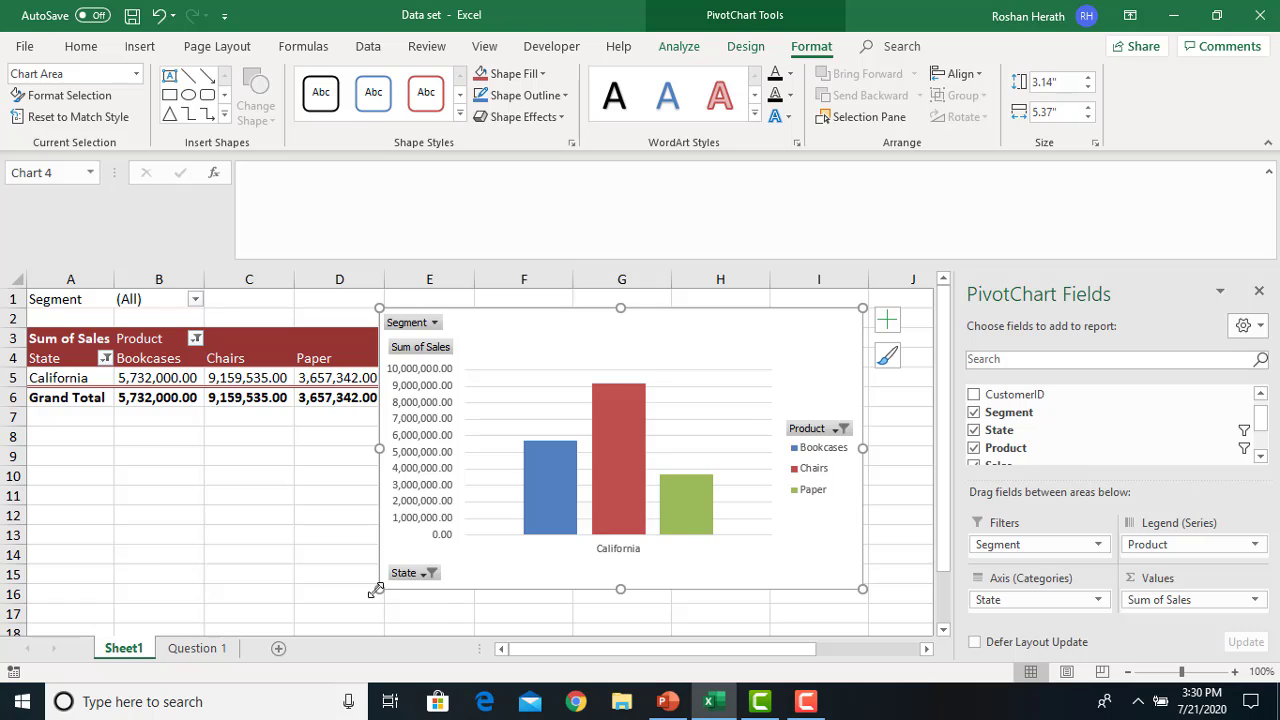
left_click_drag(378, 590, 312, 622)
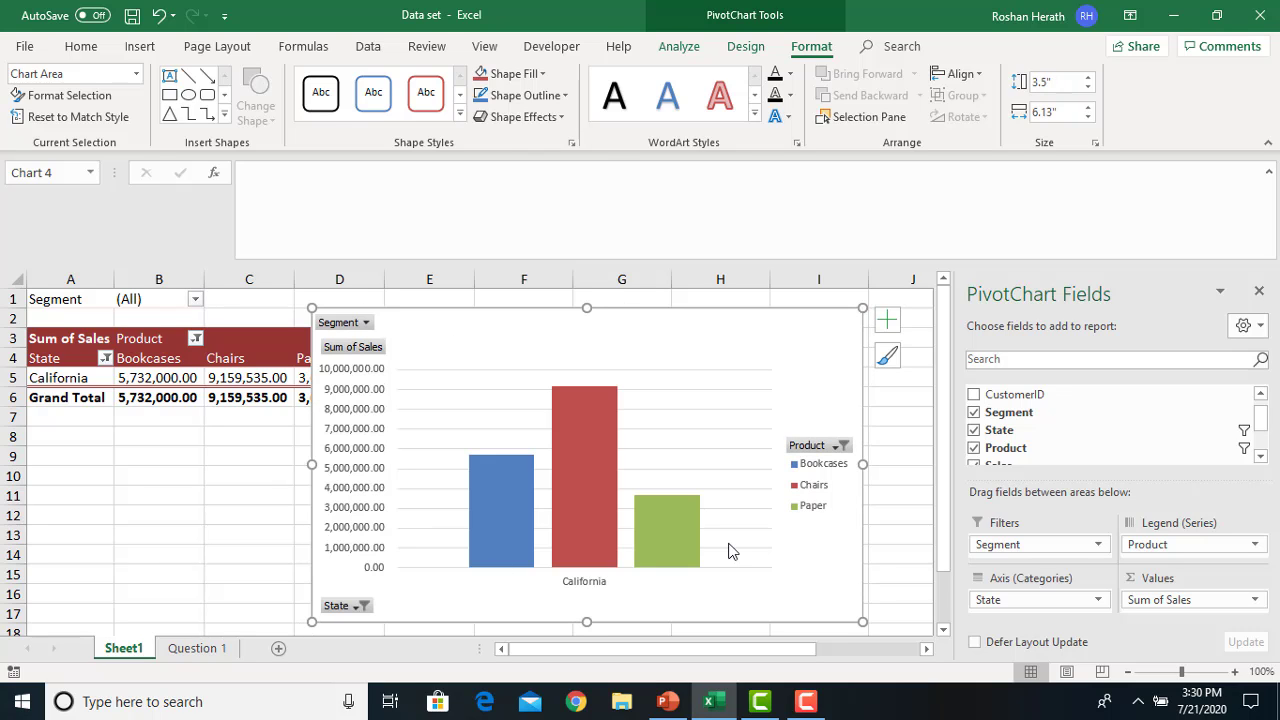
Filter the PivotChart's Segment field to Consumer.
left_click(366, 326)
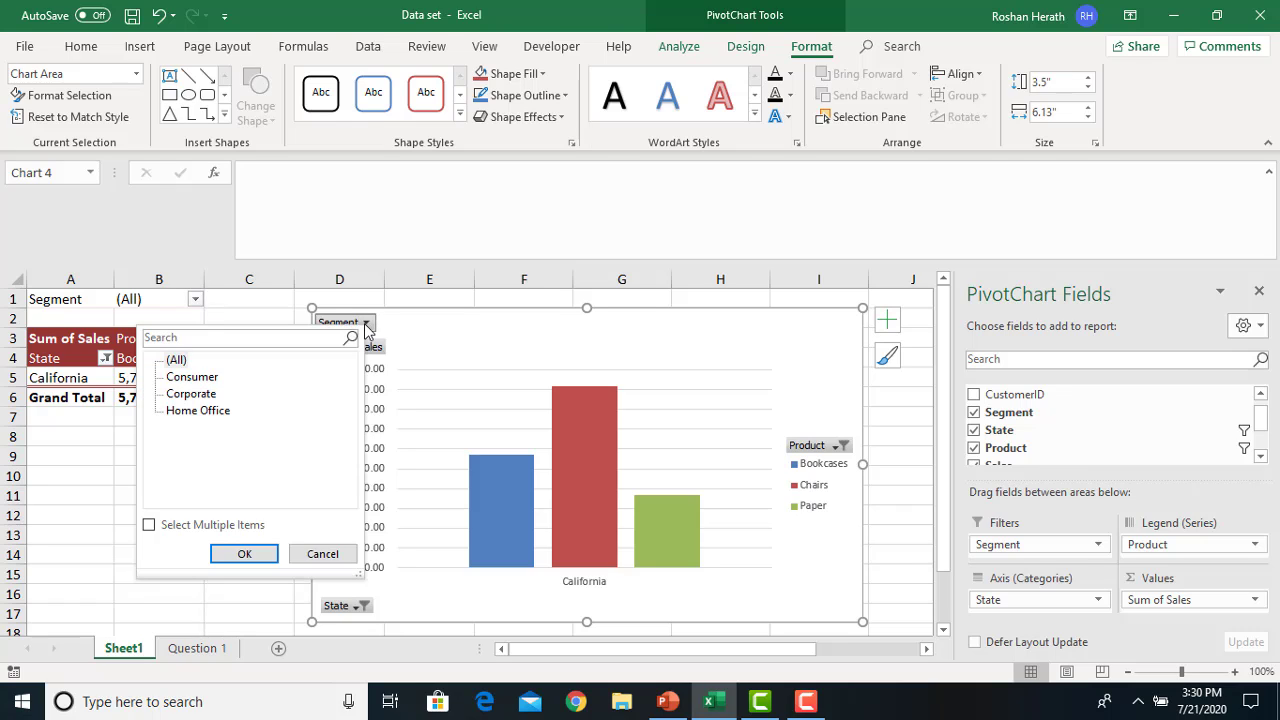
left_click(192, 377)
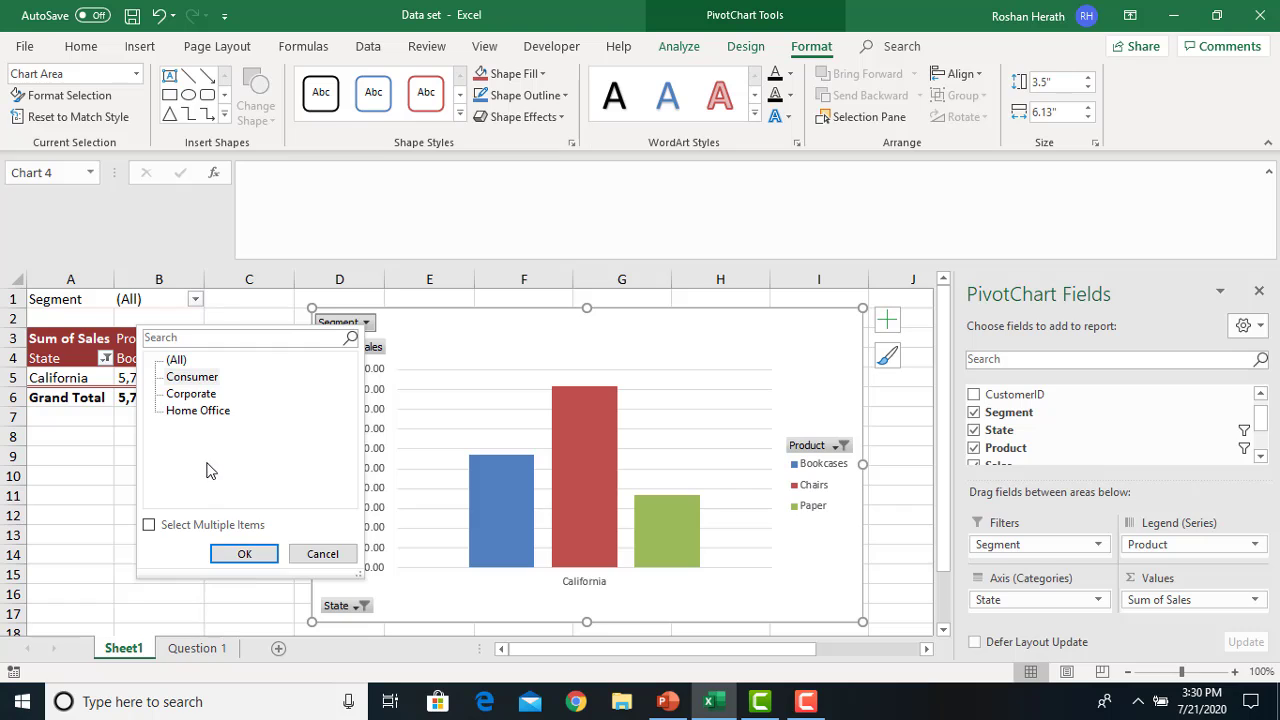
left_click(242, 555)
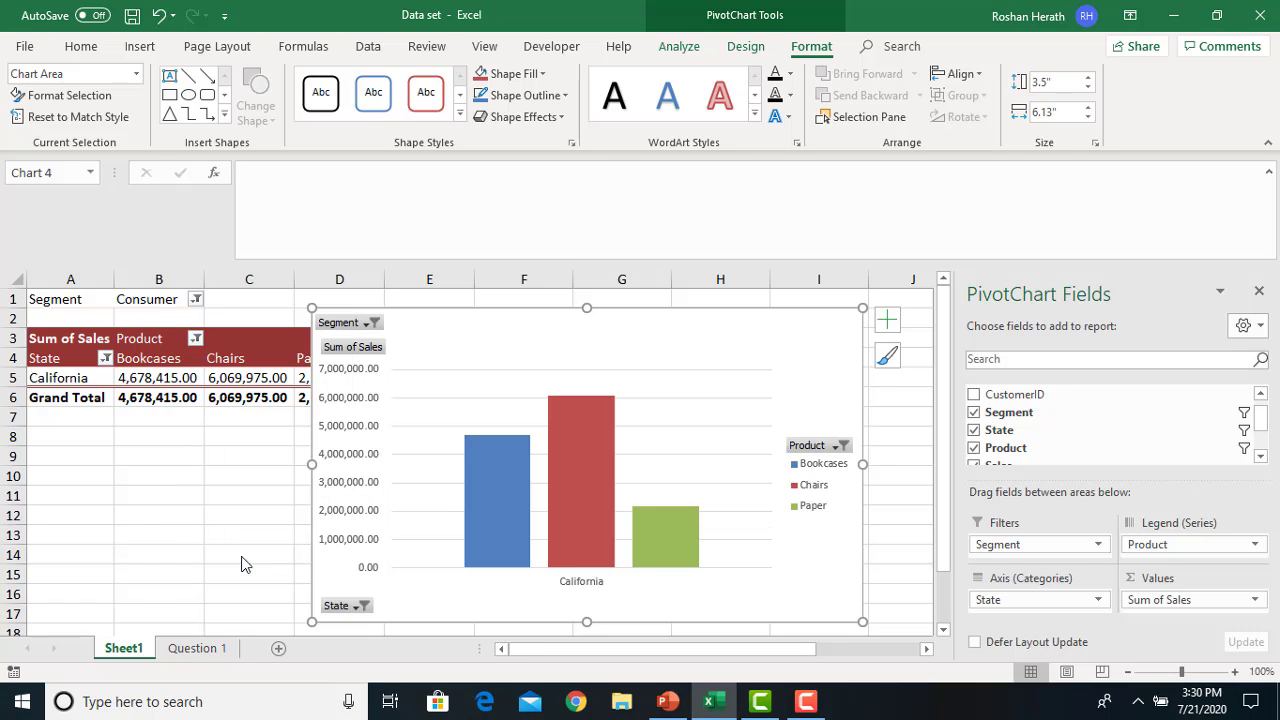
Set the PivotChart's Segment filter to (All).
left_click(366, 323)
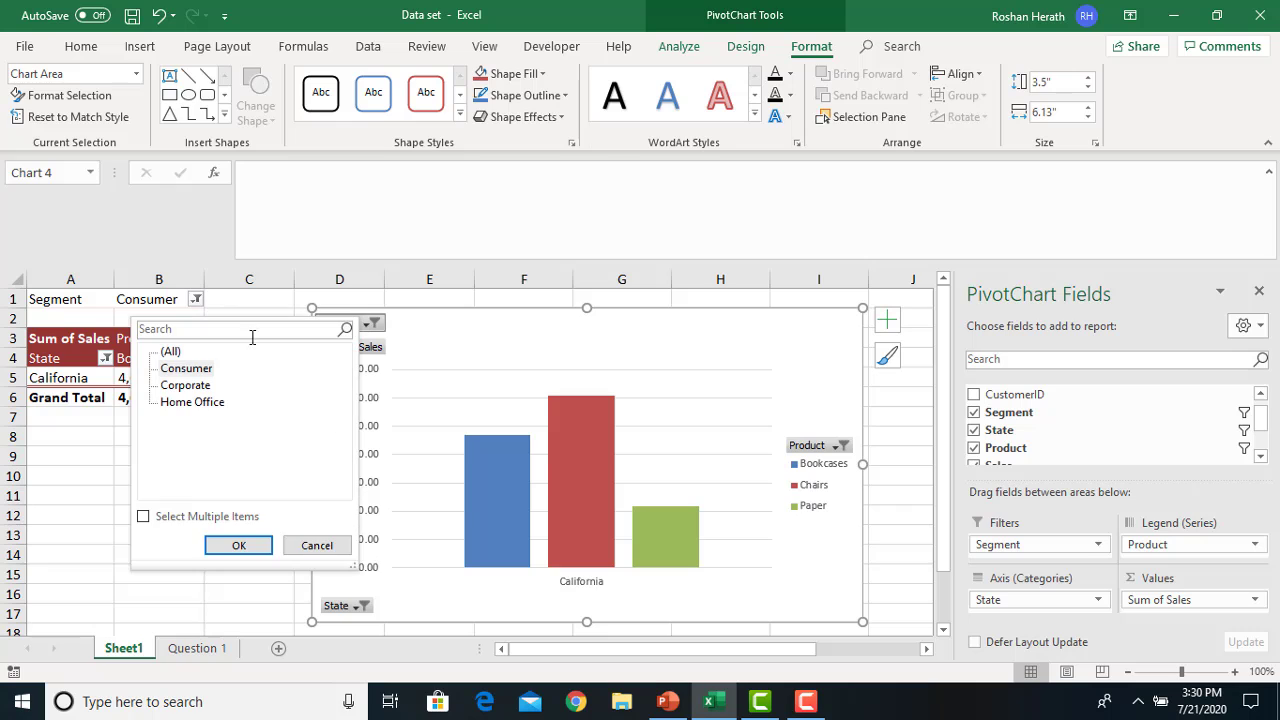
left_click(171, 352)
left_click(238, 548)
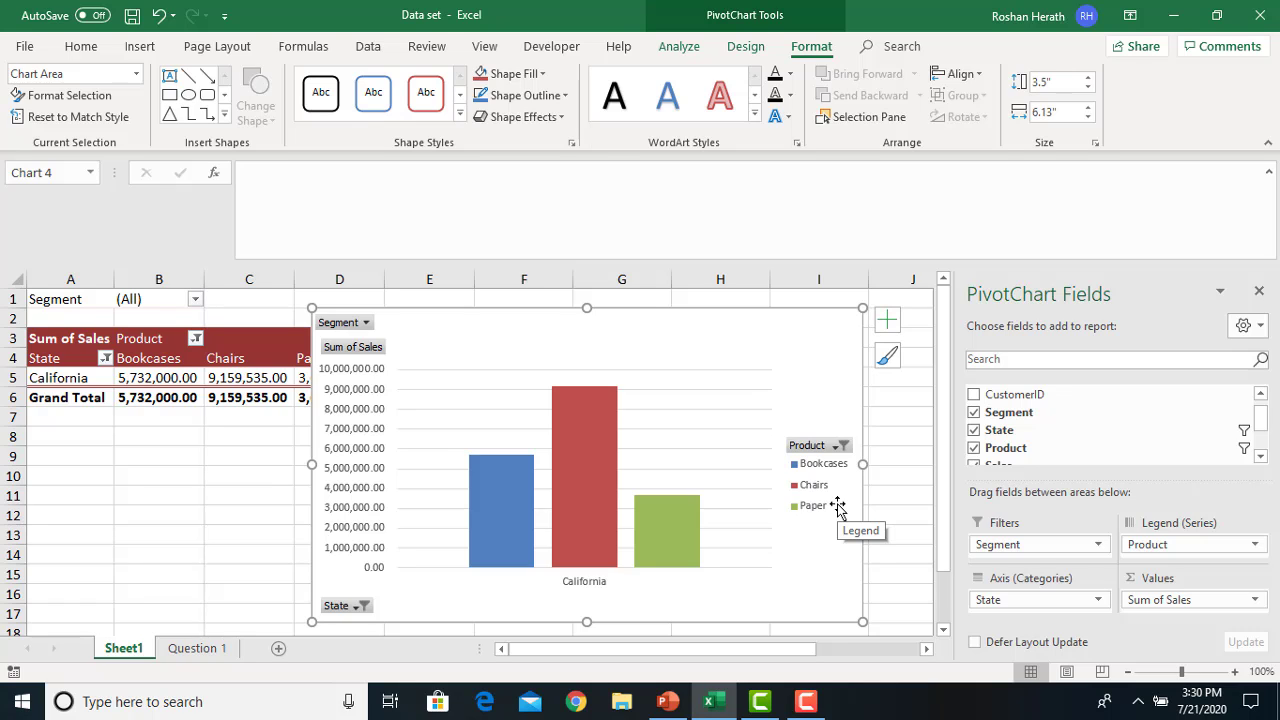
Add Copiers, Machines and Phones to the products included in the PivotChart's Product filter.
left_click(830, 447)
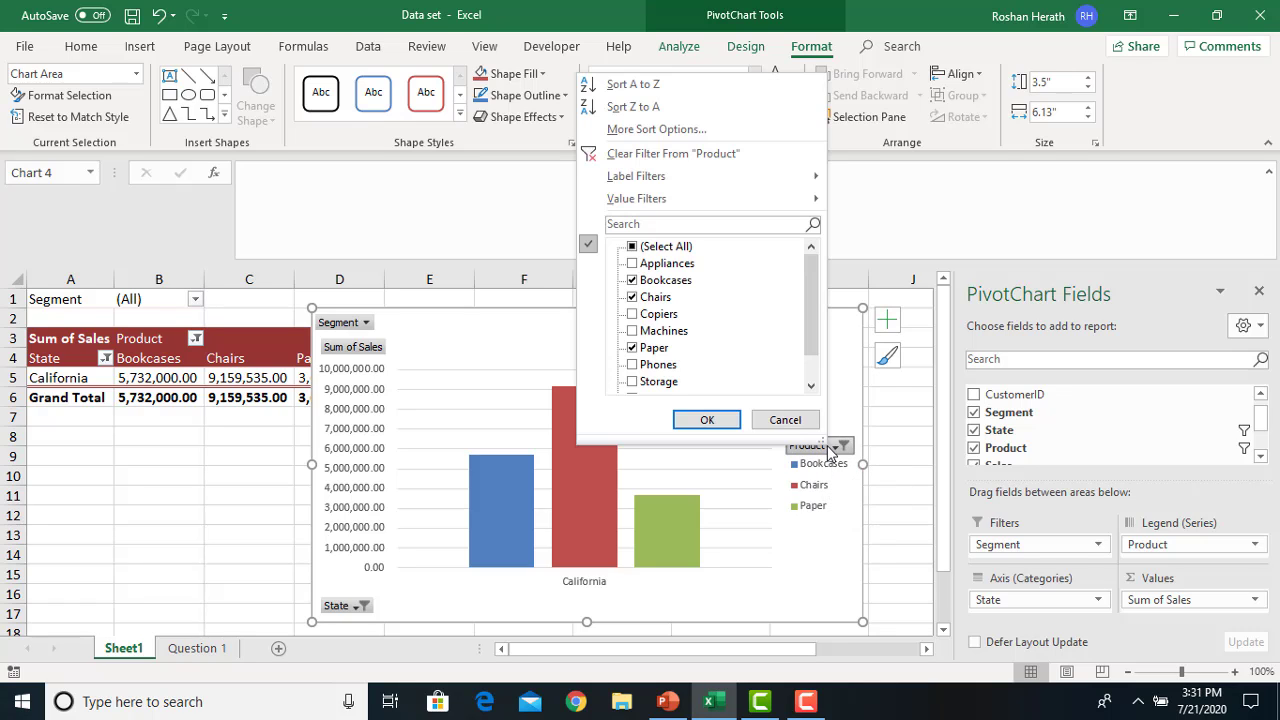
left_click(632, 331)
left_click(632, 314)
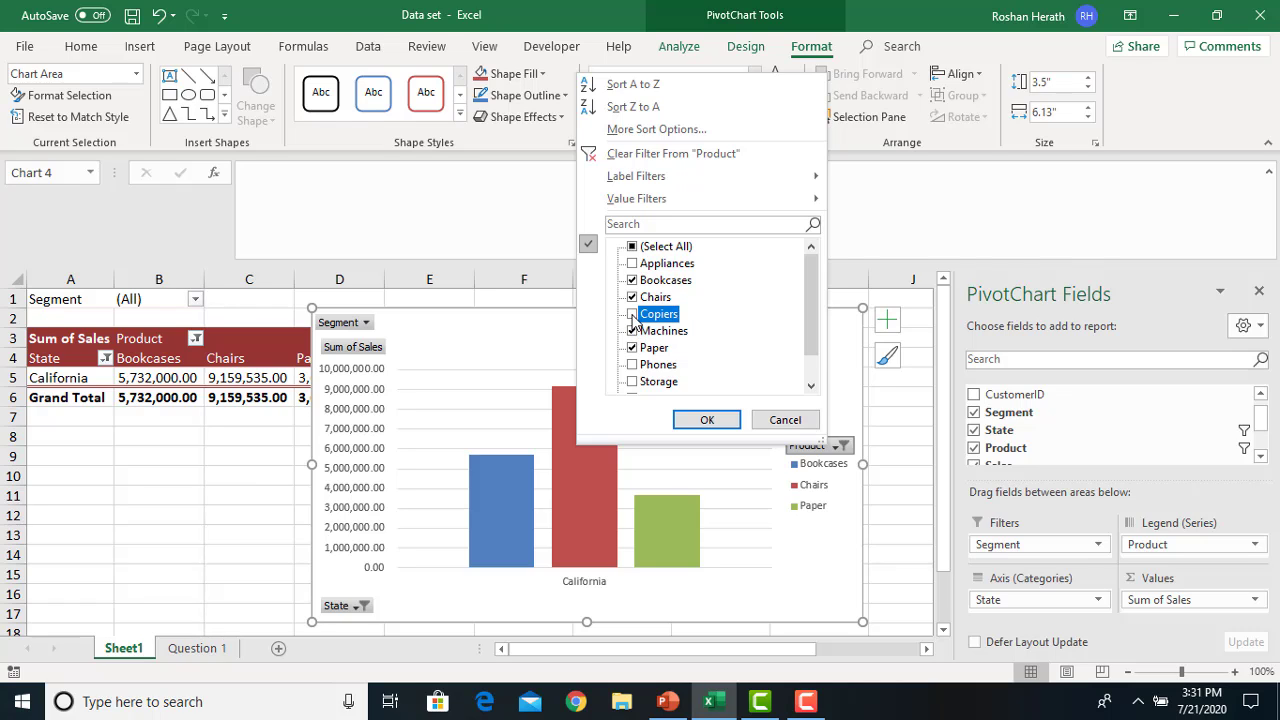
left_click(632, 365)
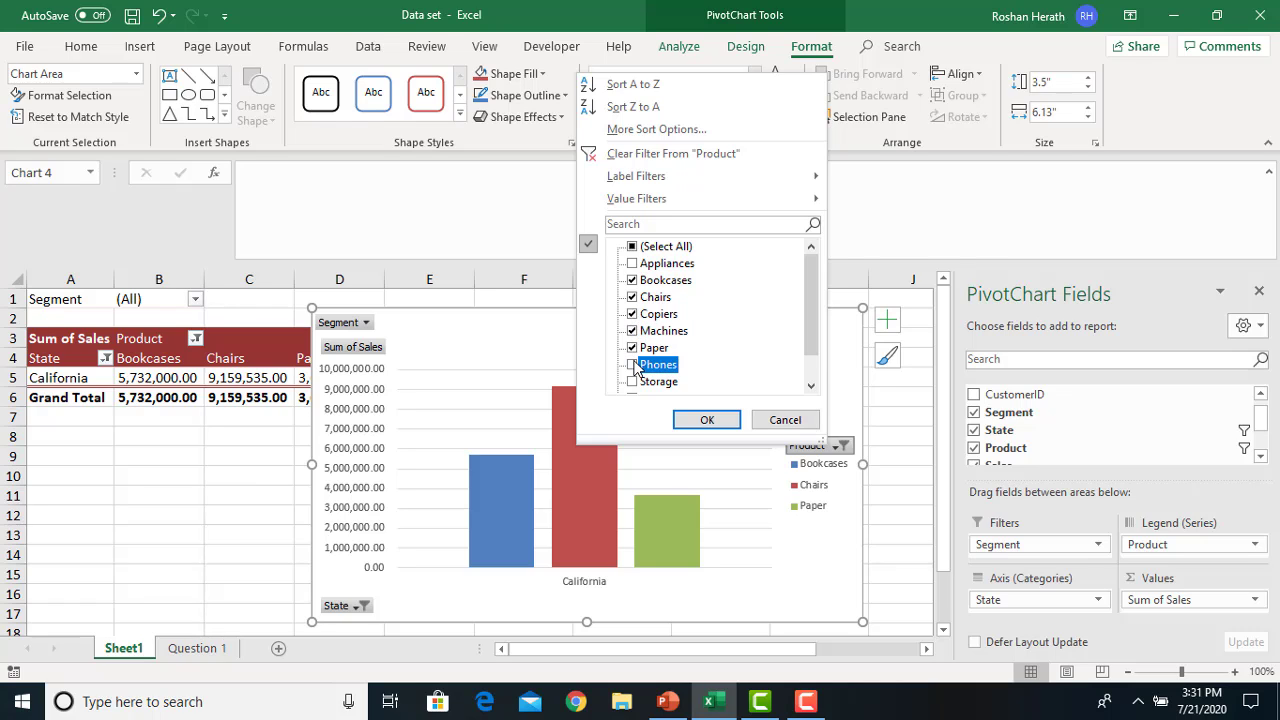
left_click(707, 419)
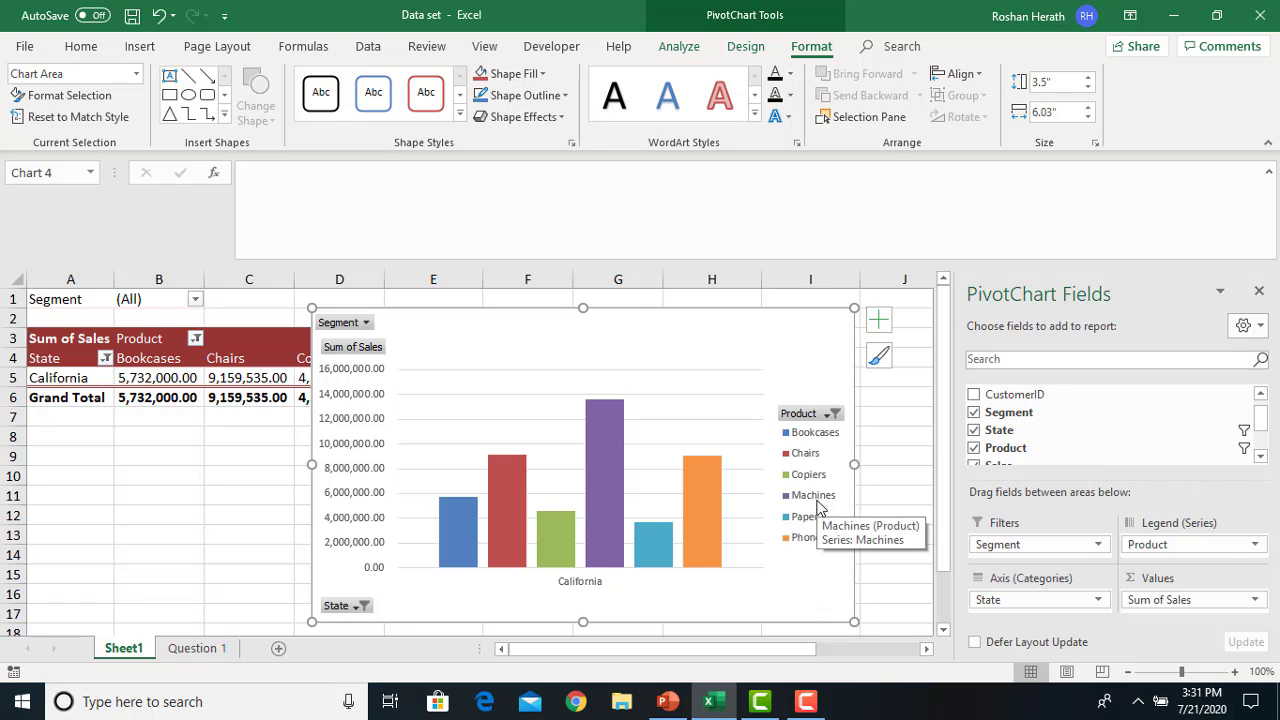
mouse_move(598, 463)
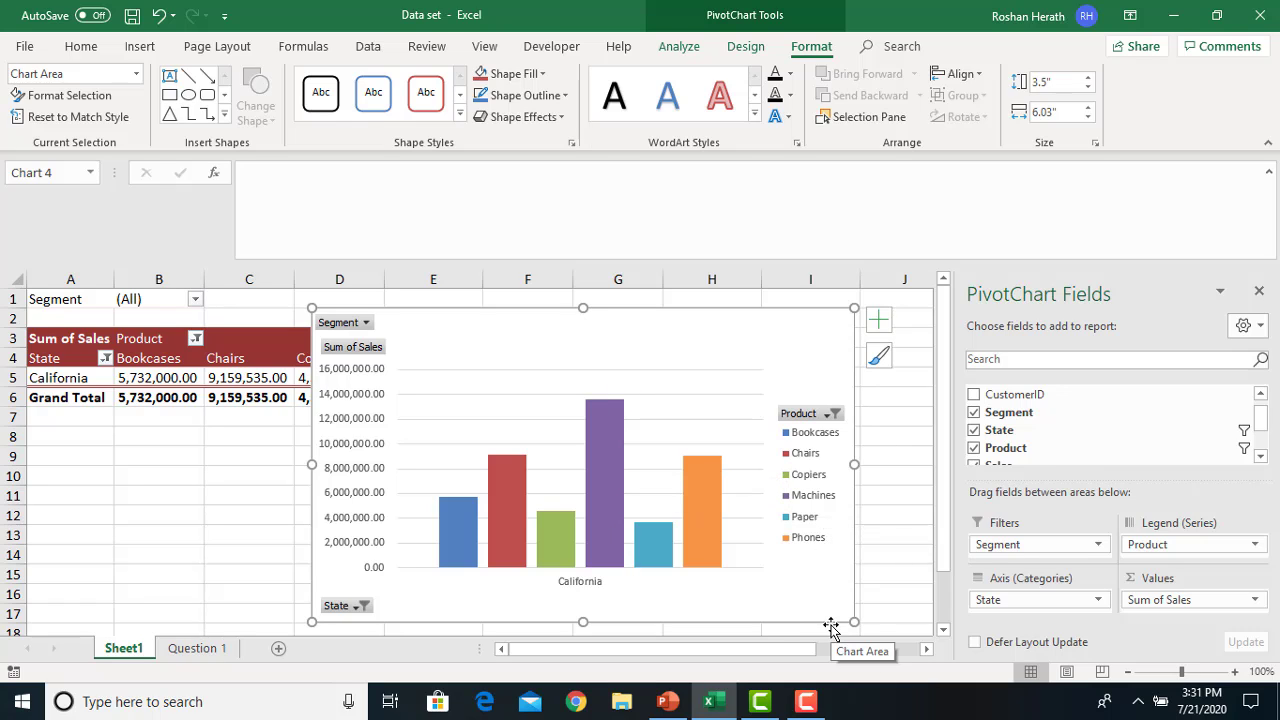
Include all products in the PivotChart's Product filter.
left_click(826, 415)
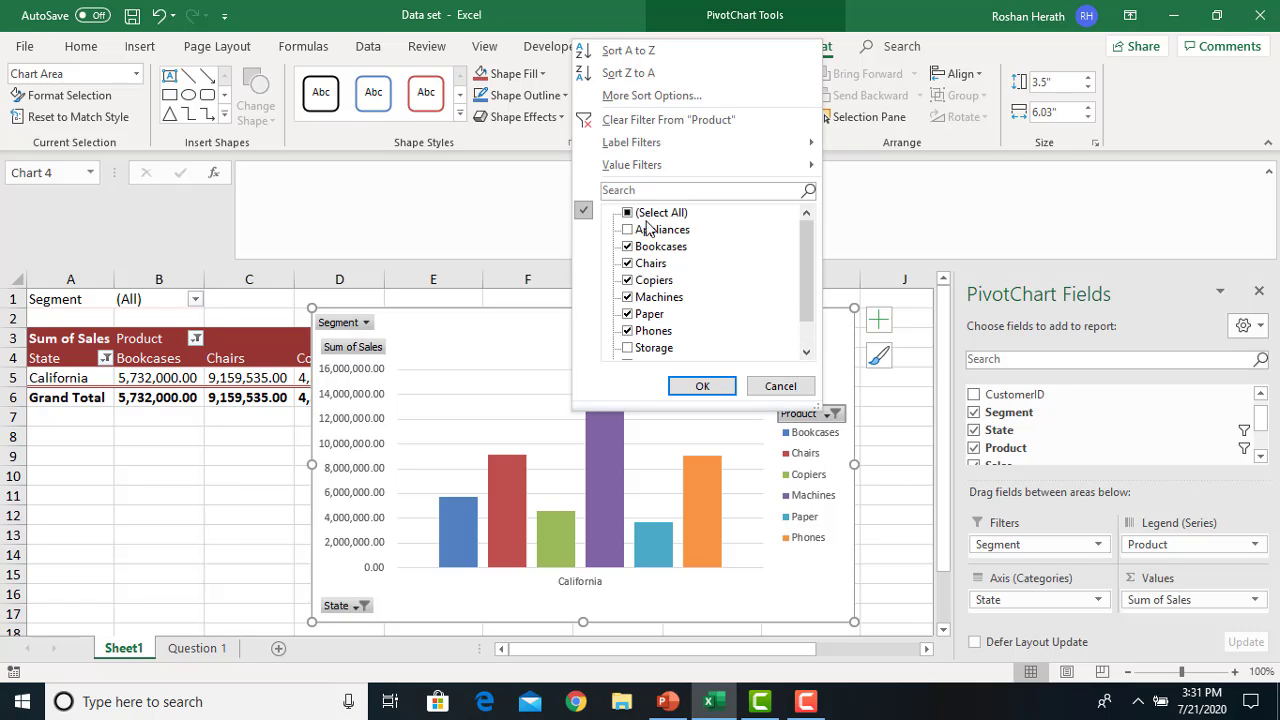
left_click(627, 212)
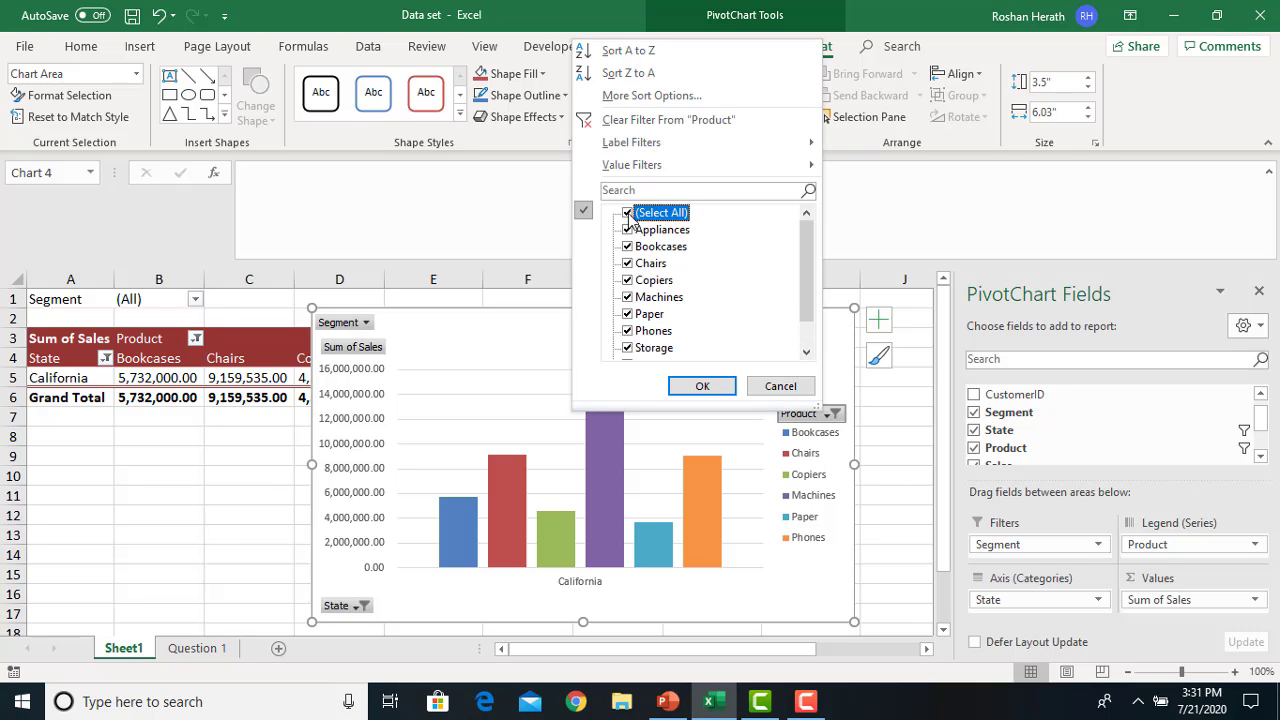
left_click(702, 386)
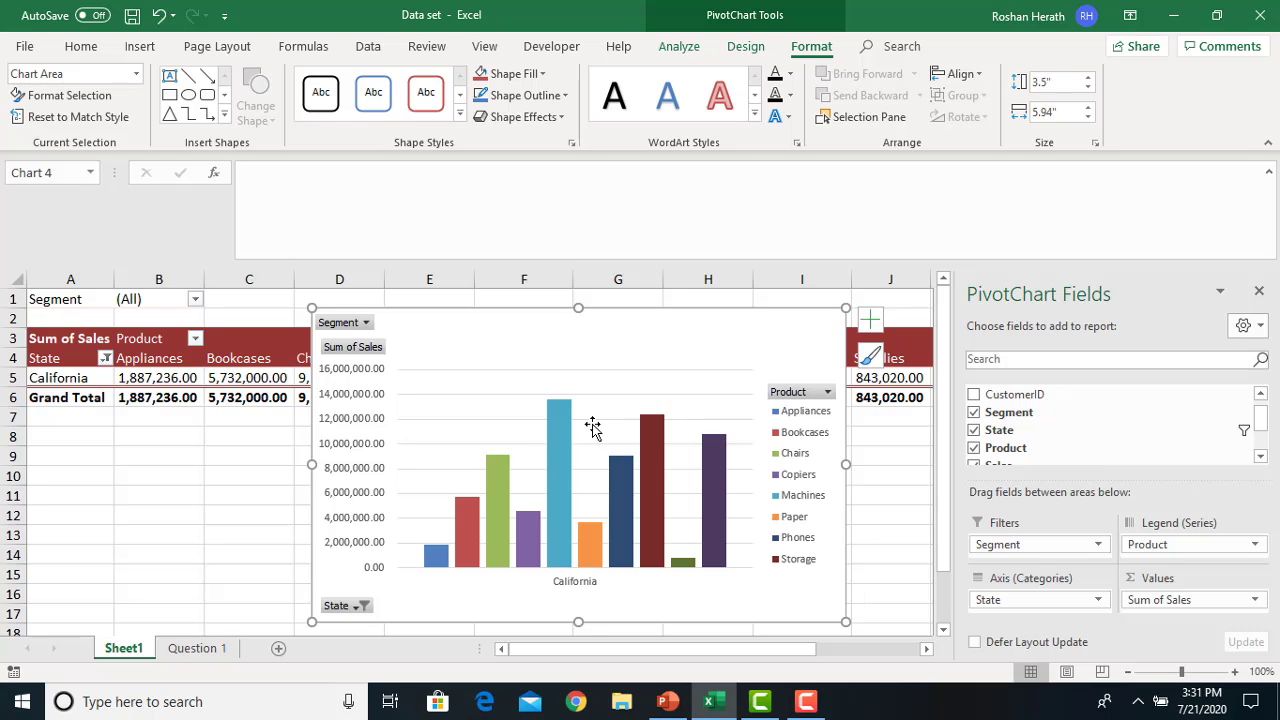
mouse_move(676, 568)
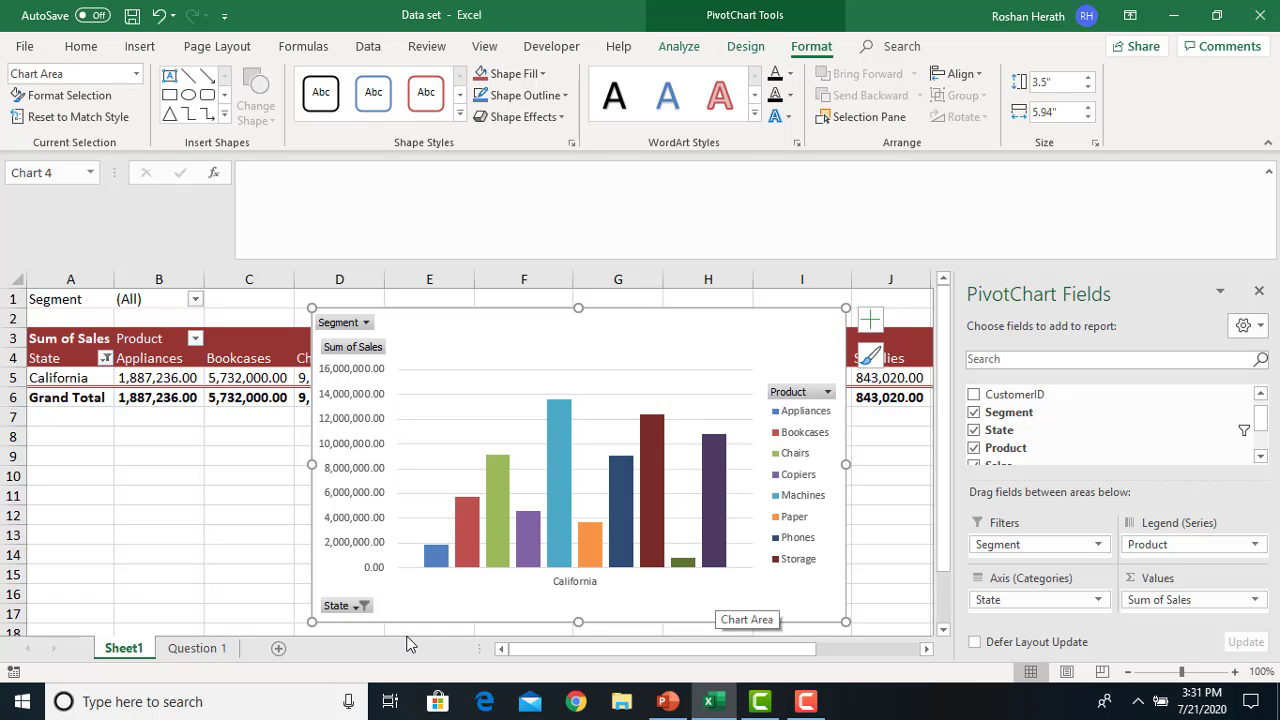
Change the PivotChart's State filter from California to Illinois only.
left_click(356, 607)
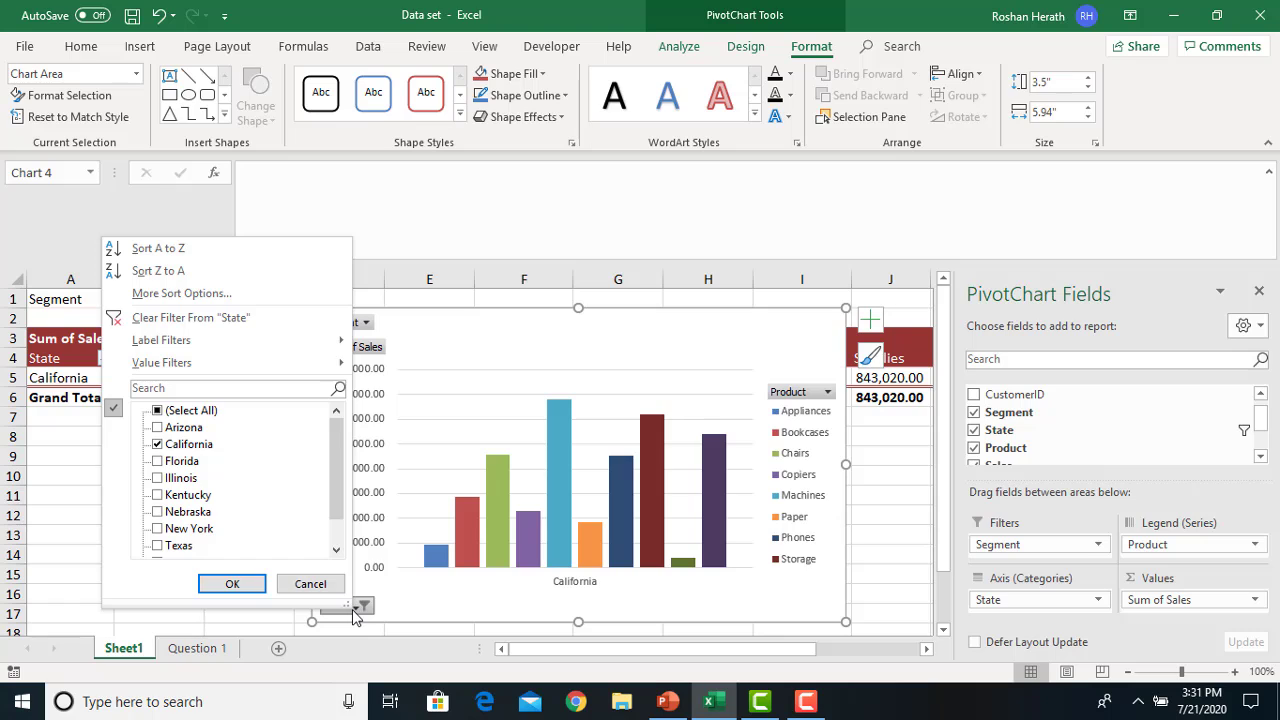
left_click(157, 446)
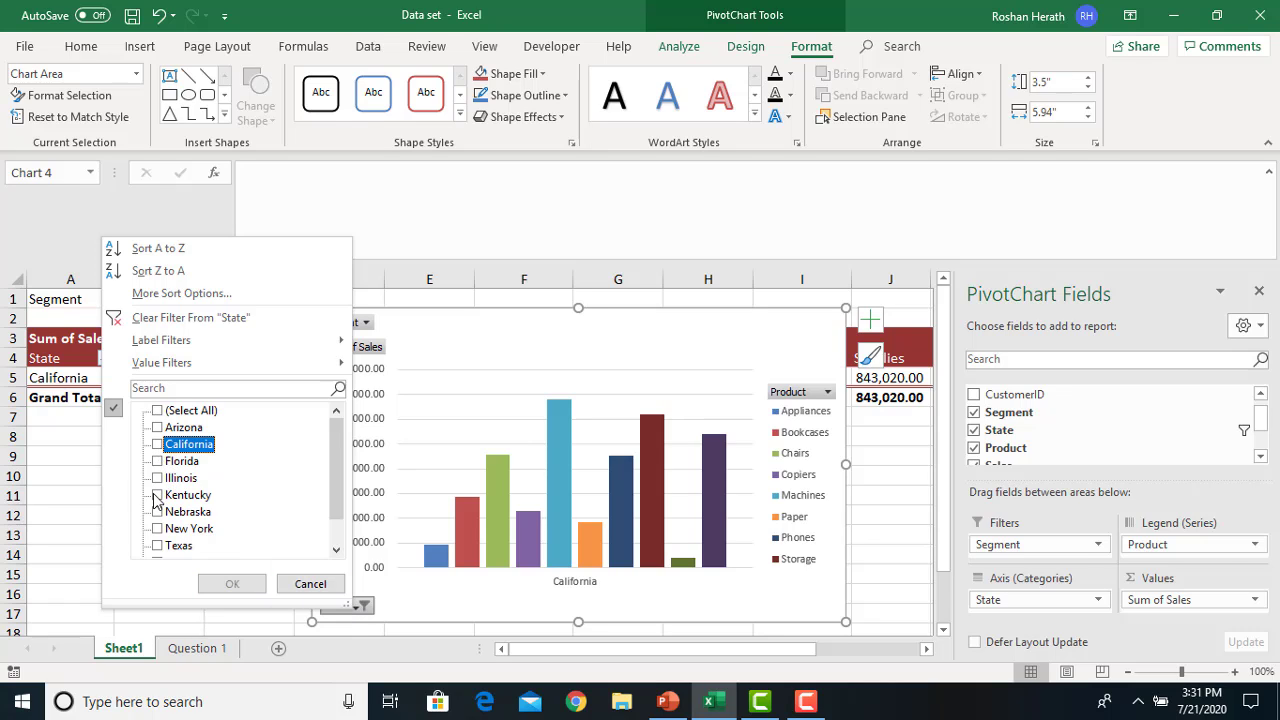
left_click(157, 478)
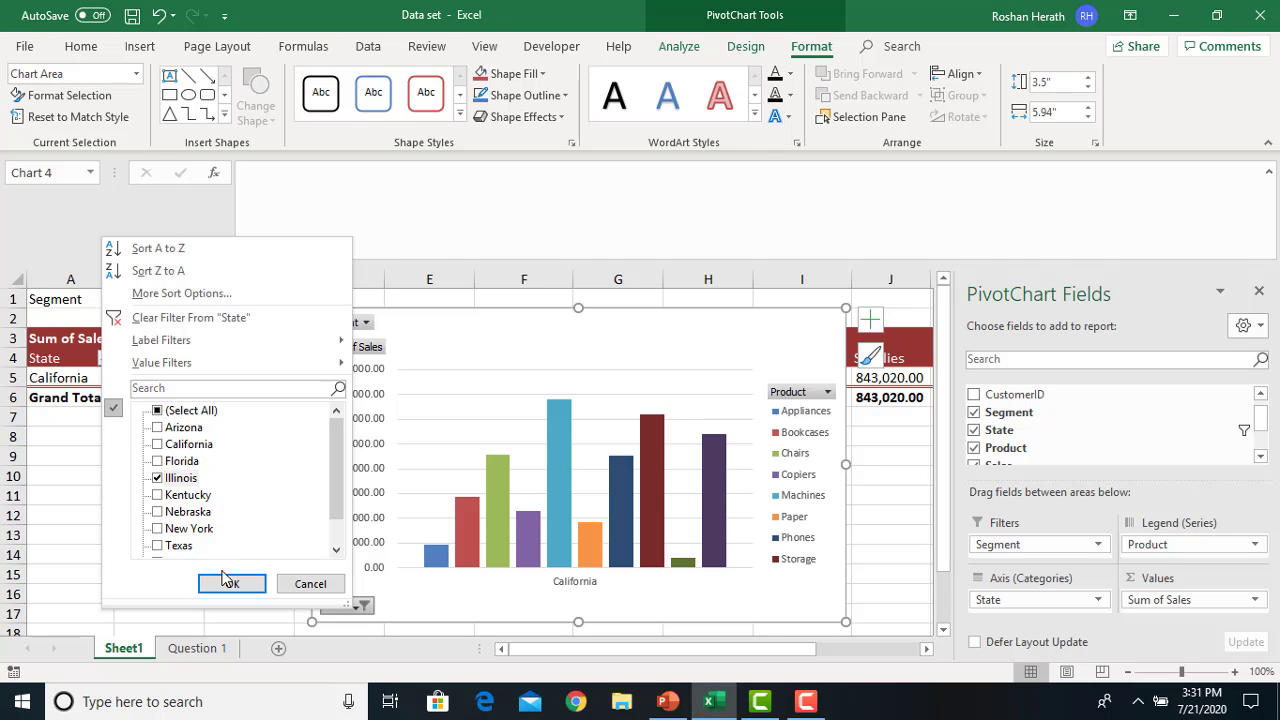
left_click(228, 584)
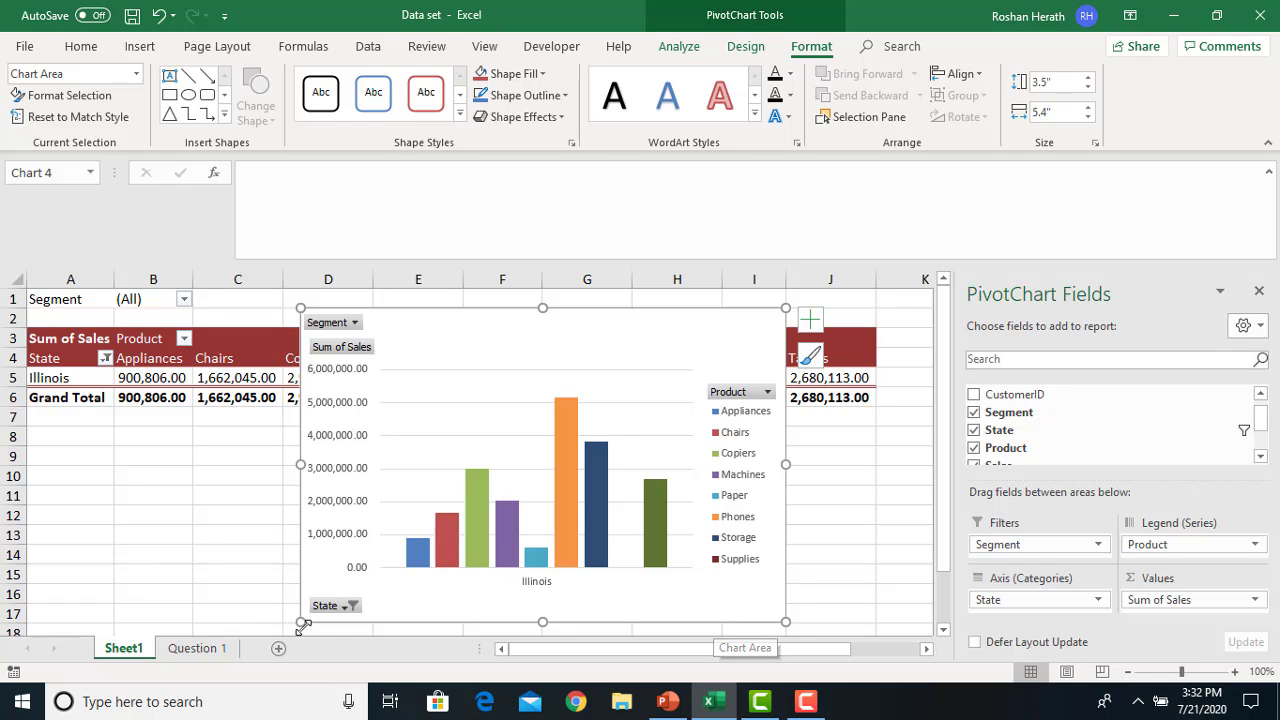
Add California to the PivotChart's State filter alongside Illinois.
left_click(333, 607)
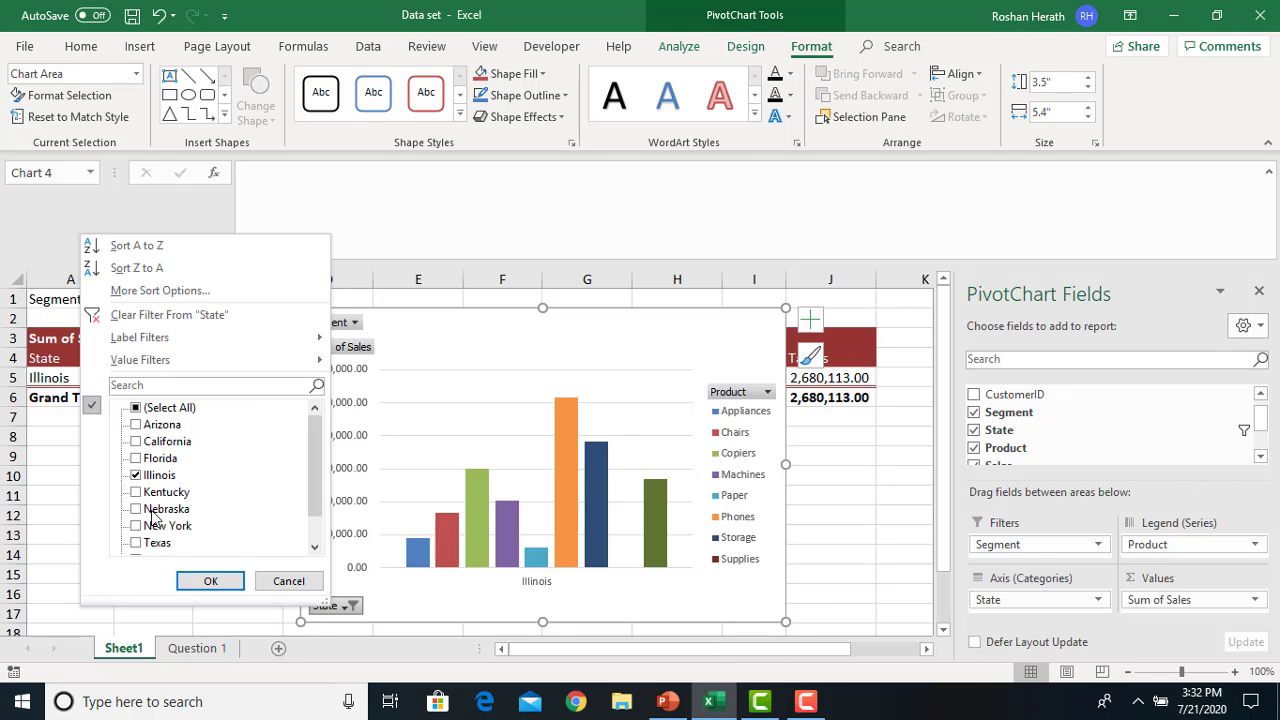
left_click(140, 444)
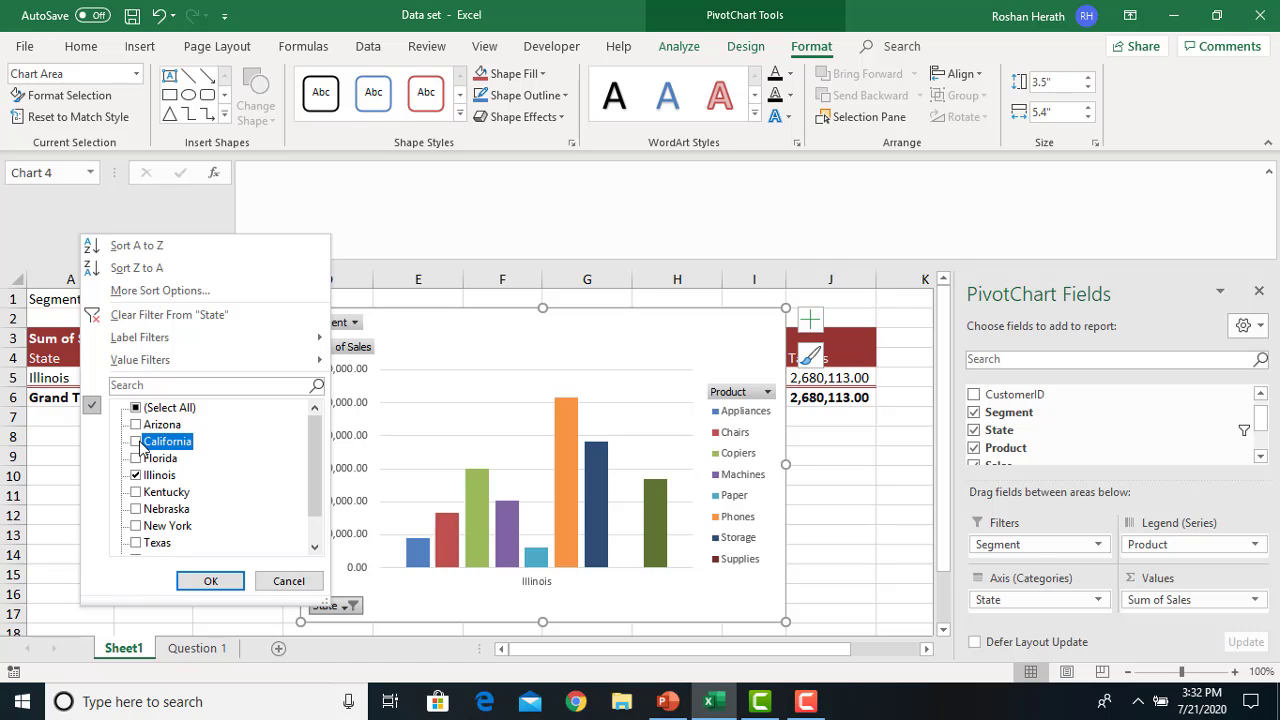
left_click(210, 581)
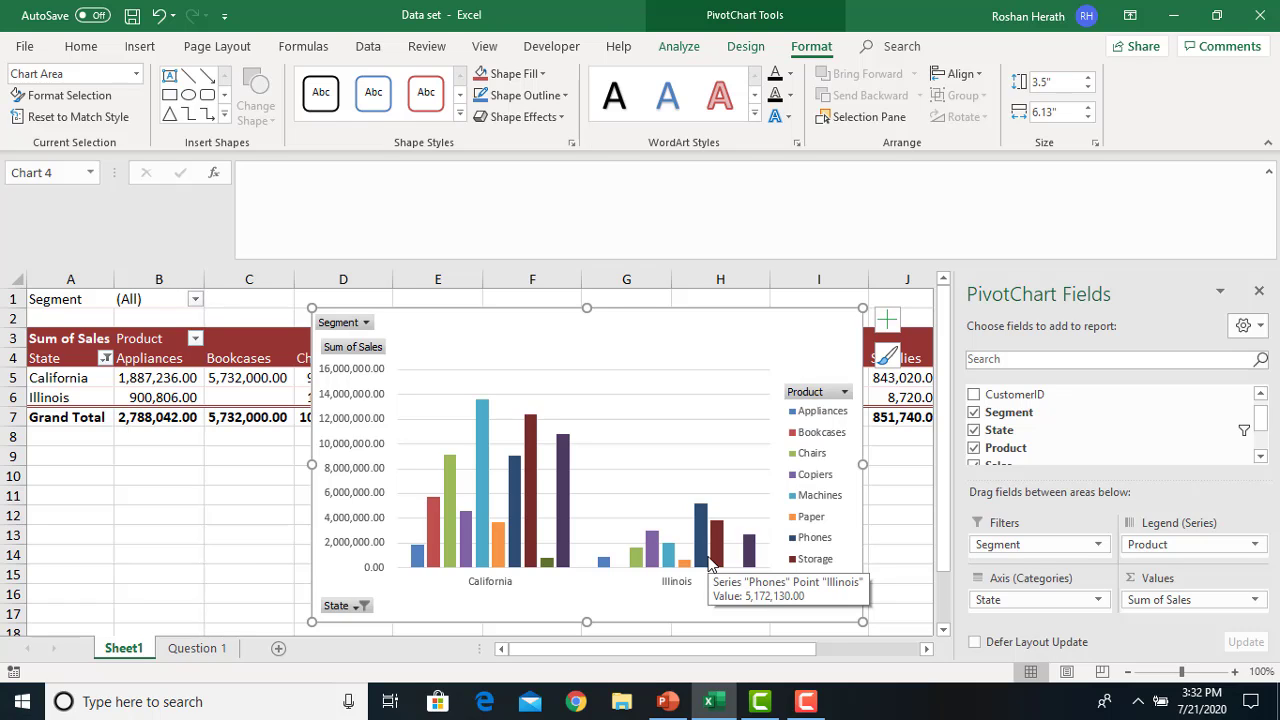
Add New York to the PivotChart's State filter alongside California and Illinois.
left_click(352, 606)
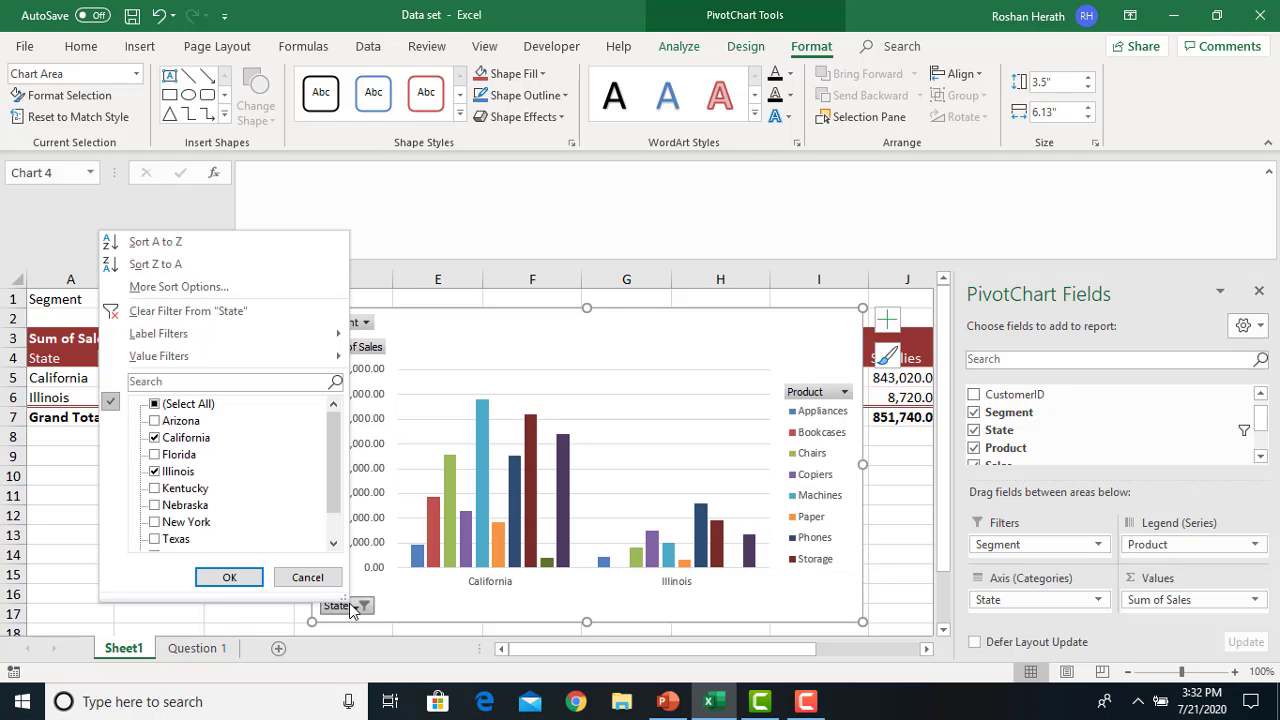
left_click(156, 523)
left_click(214, 576)
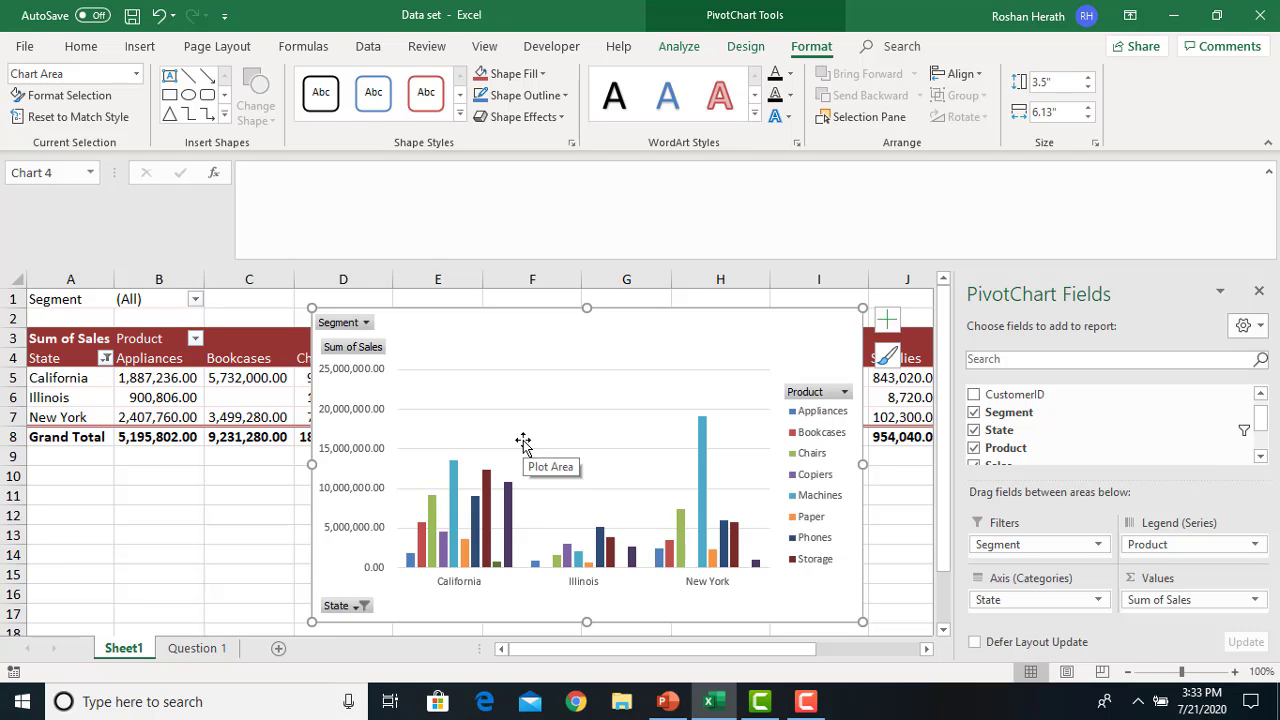
left_click(576, 392)
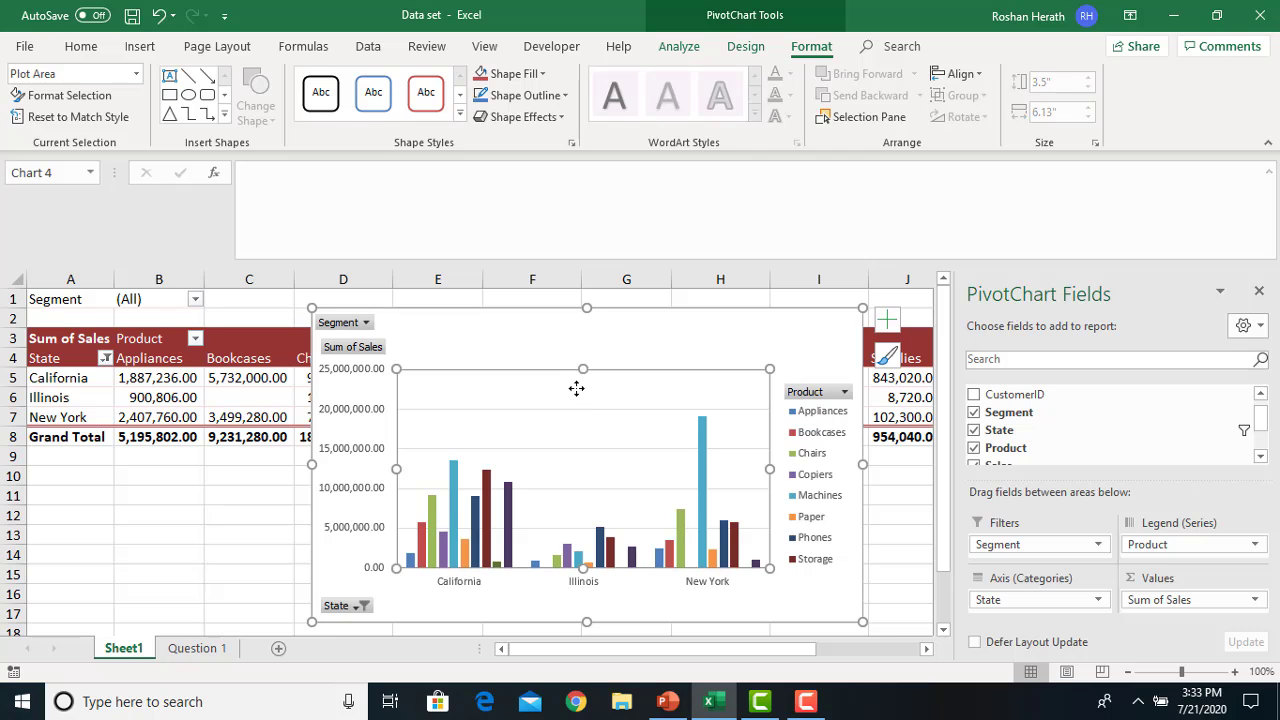
left_click(680, 48)
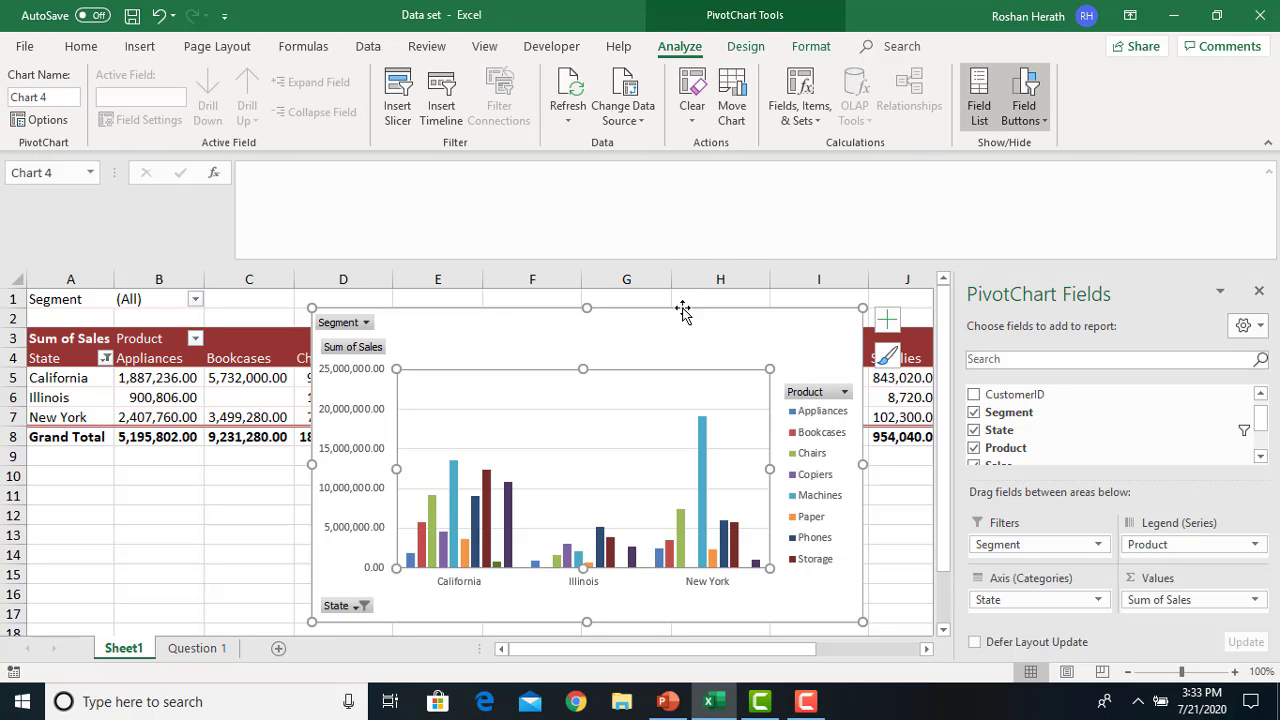
left_click(828, 590)
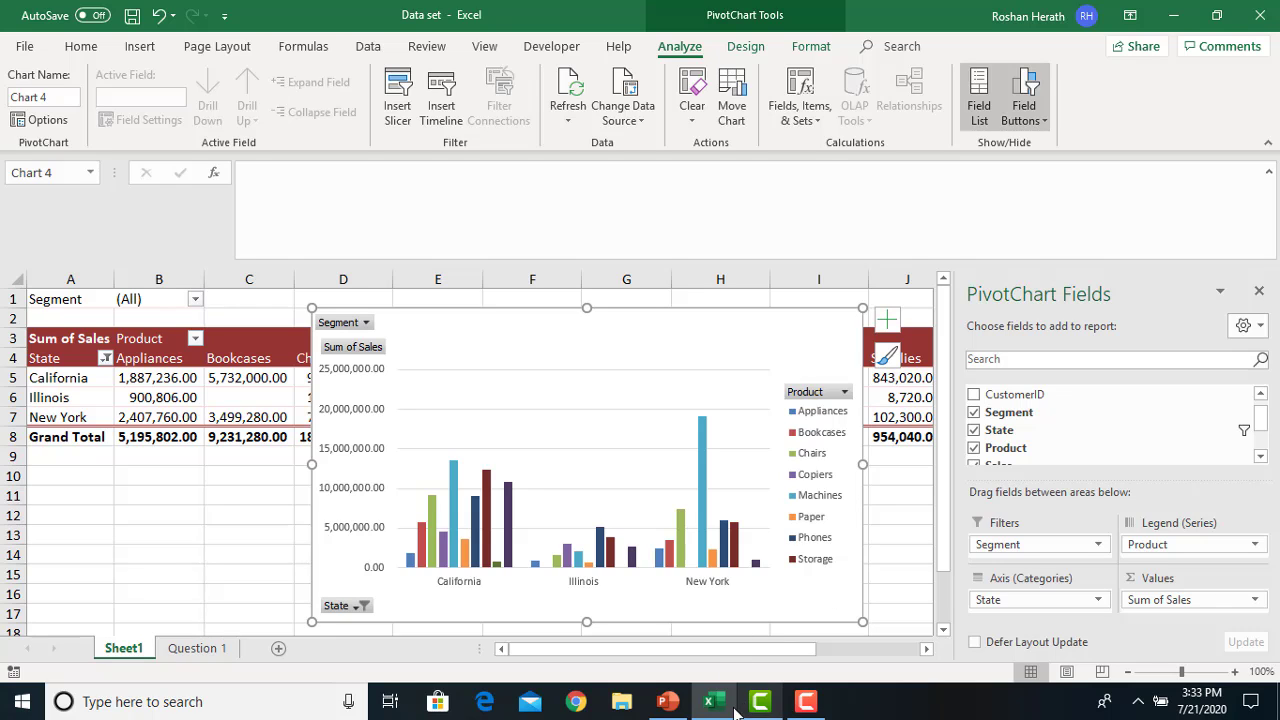
Switch to PowerPoint and start the slide show from the slide "Summarize a Pivot Table by using a Pivot Chart".
left_click(678, 706)
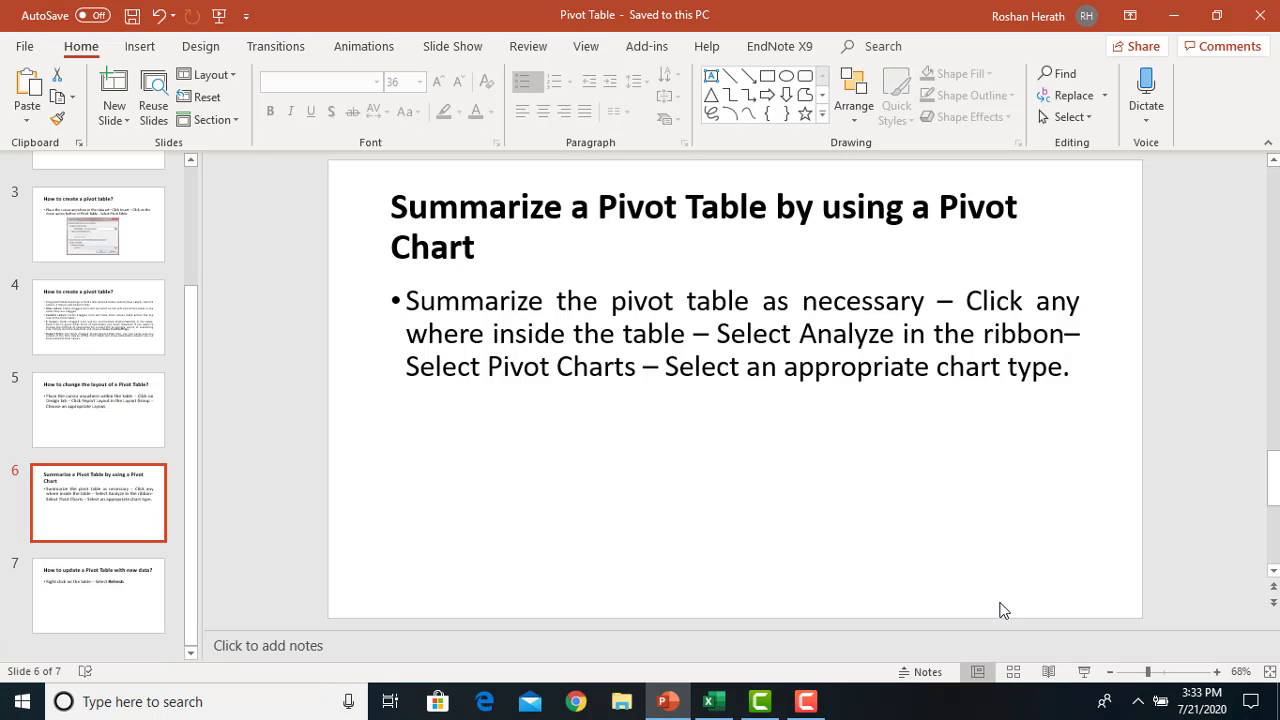
left_click(1083, 672)
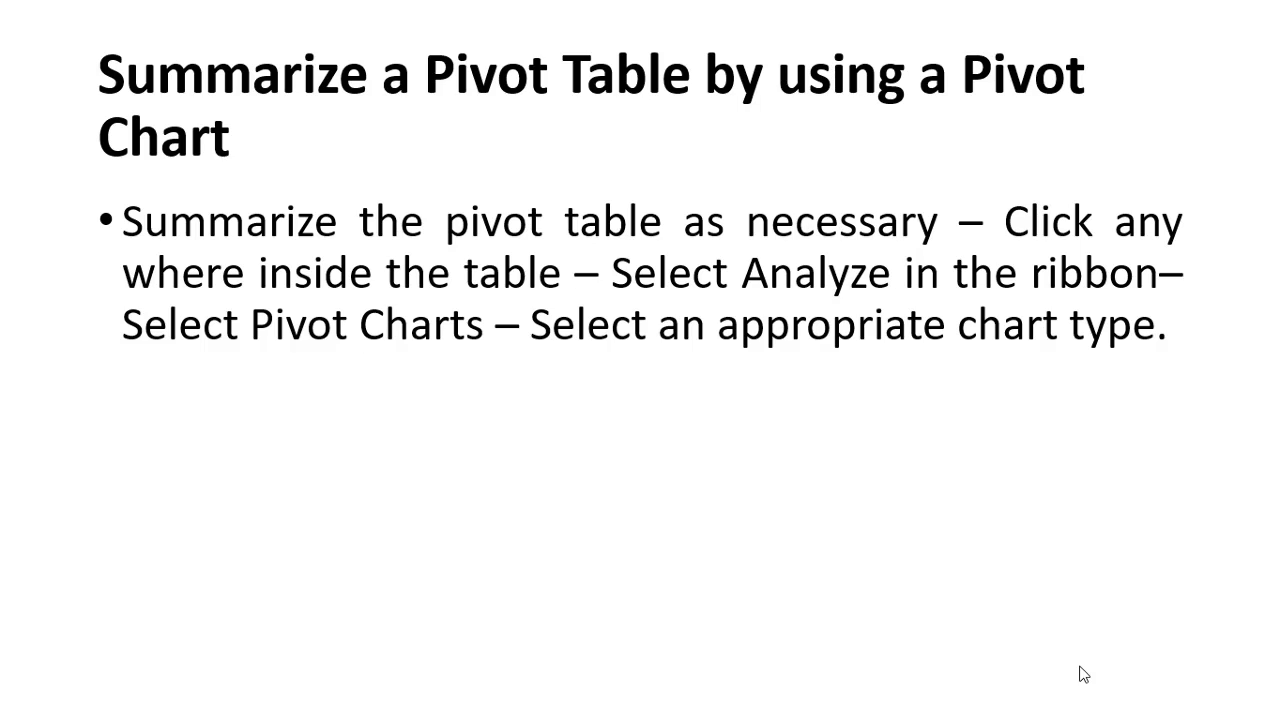